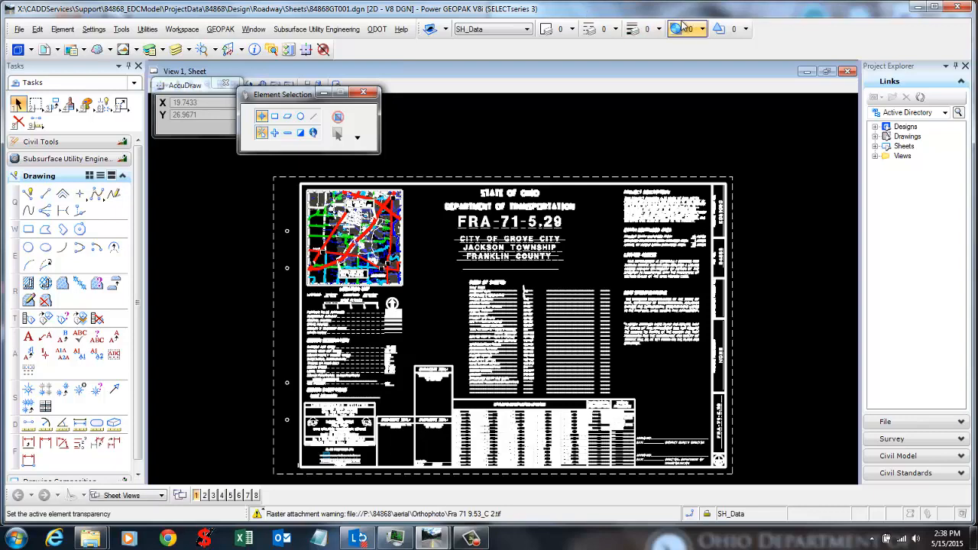
Step: Bring the empty PlanPackage folder window up from the Explorer taskbar thumbnails
mouse_move(90, 539)
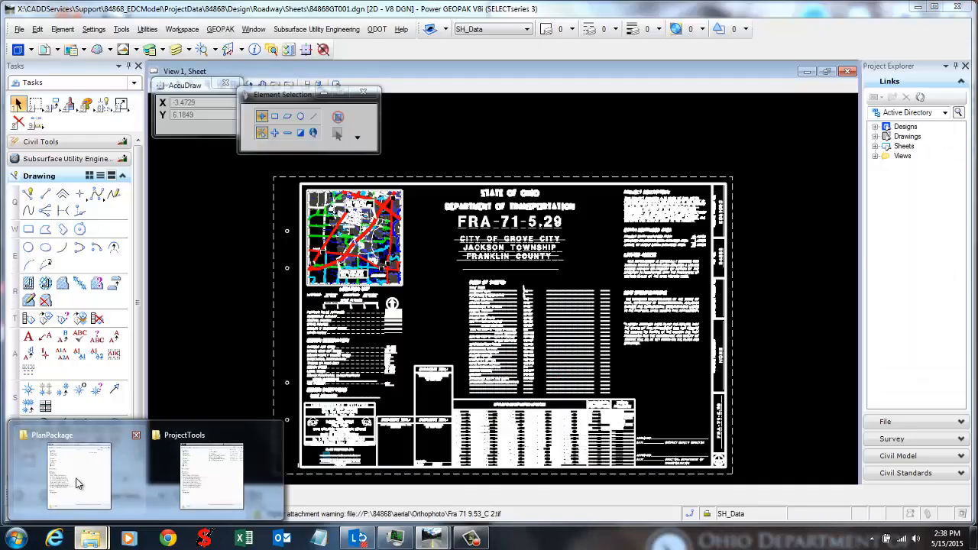
mouse_move(80, 485)
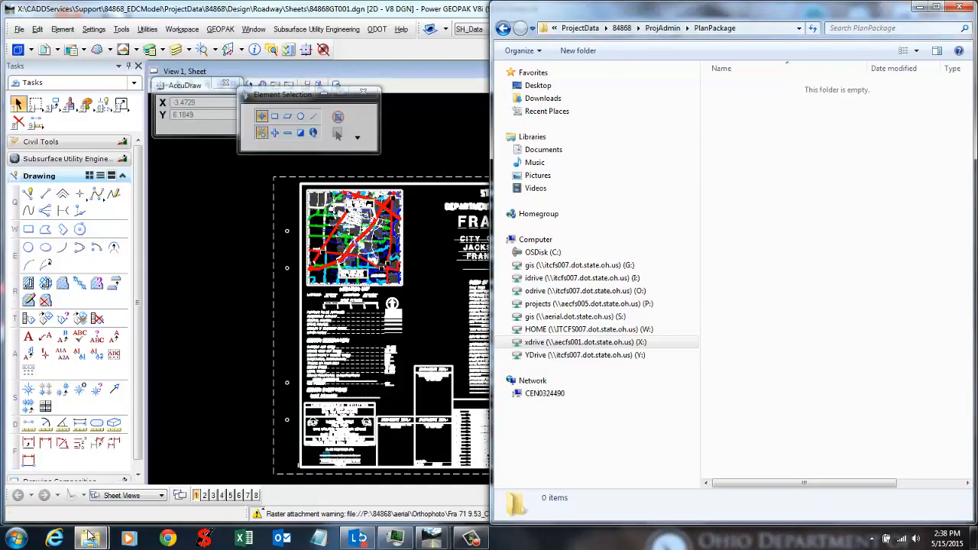
Step: Open ODOTCadd_ProjectIndex.xlsm in Excel from the ODOTcadd Standards ProjectTools folder
click(212, 475)
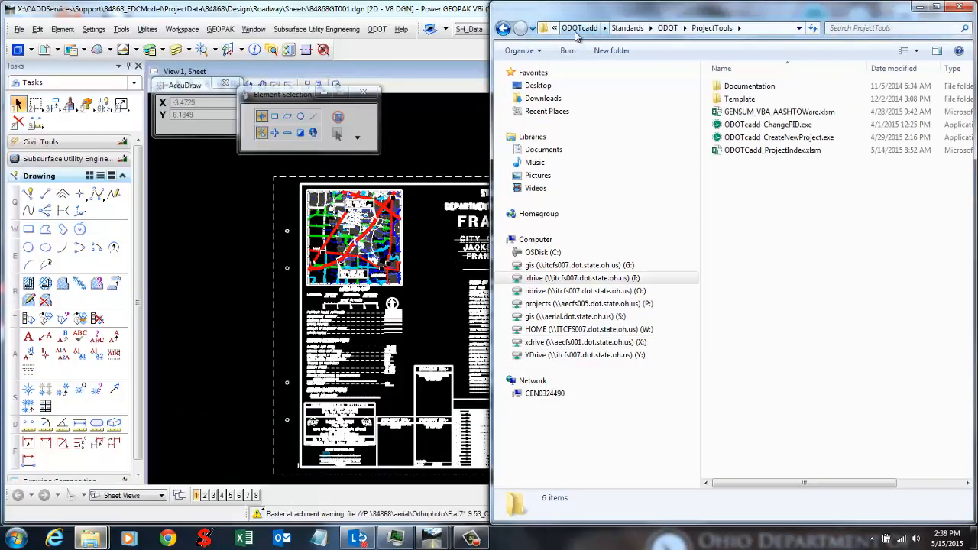
click(746, 28)
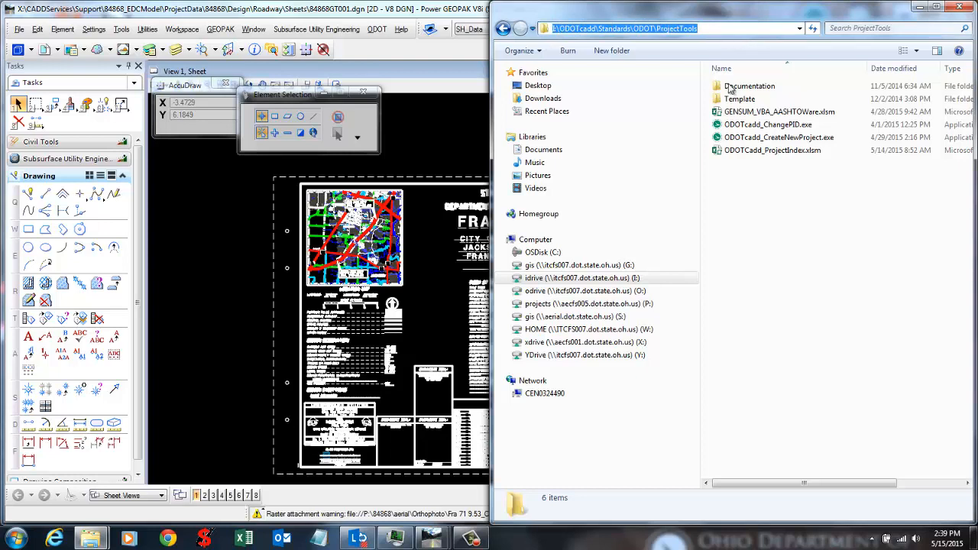
click(750, 211)
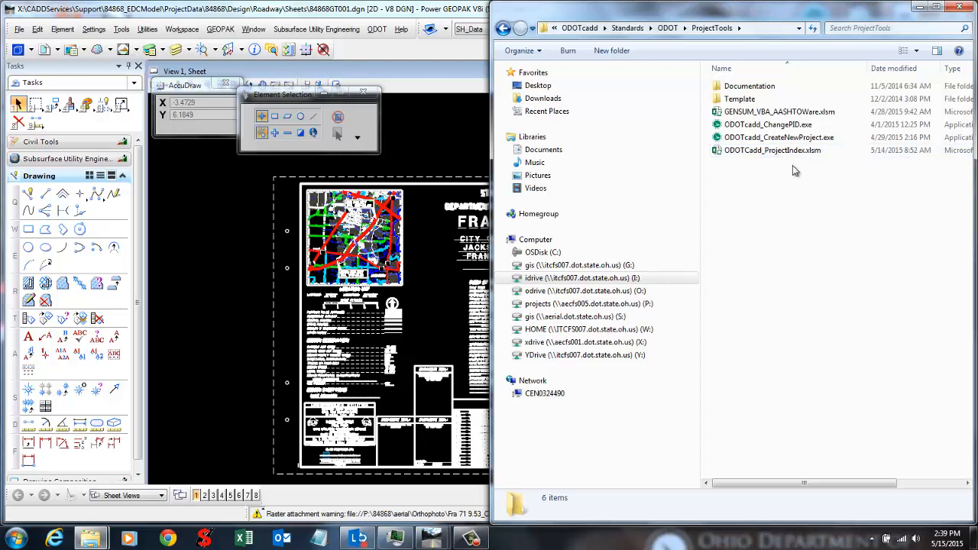
double_click(764, 152)
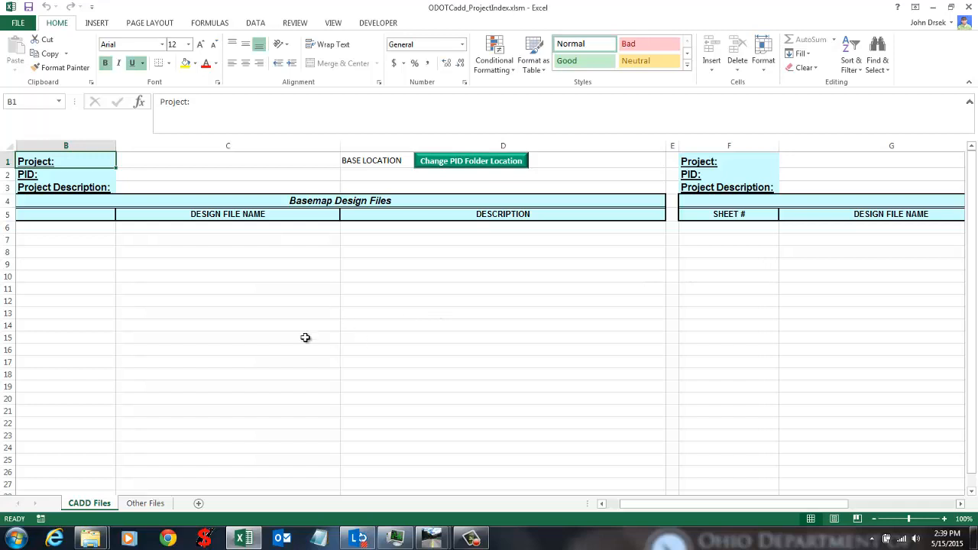
Step: Compare the CADD Files and Other Files sheets, noting the Description and SHEET # columns
click(142, 503)
click(89, 503)
click(145, 504)
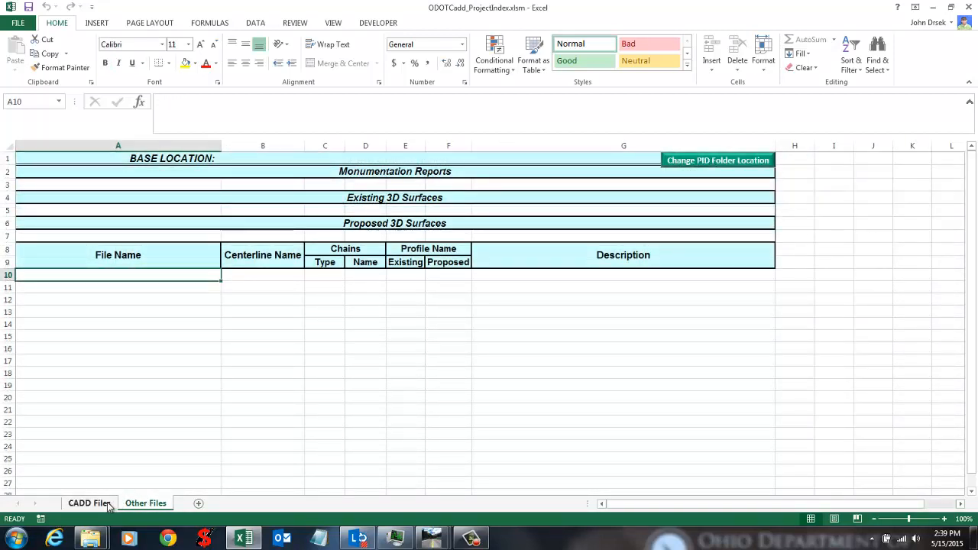
click(89, 503)
click(406, 337)
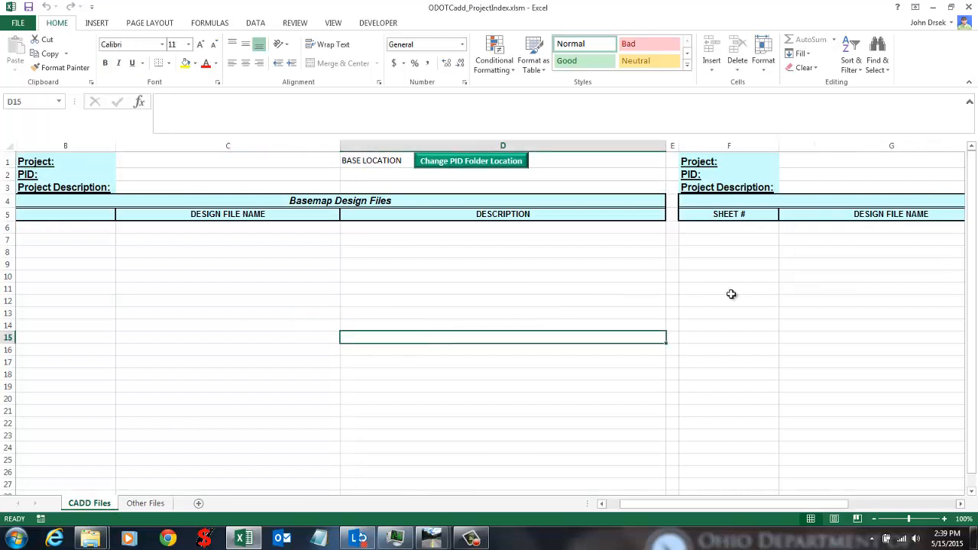
click(722, 265)
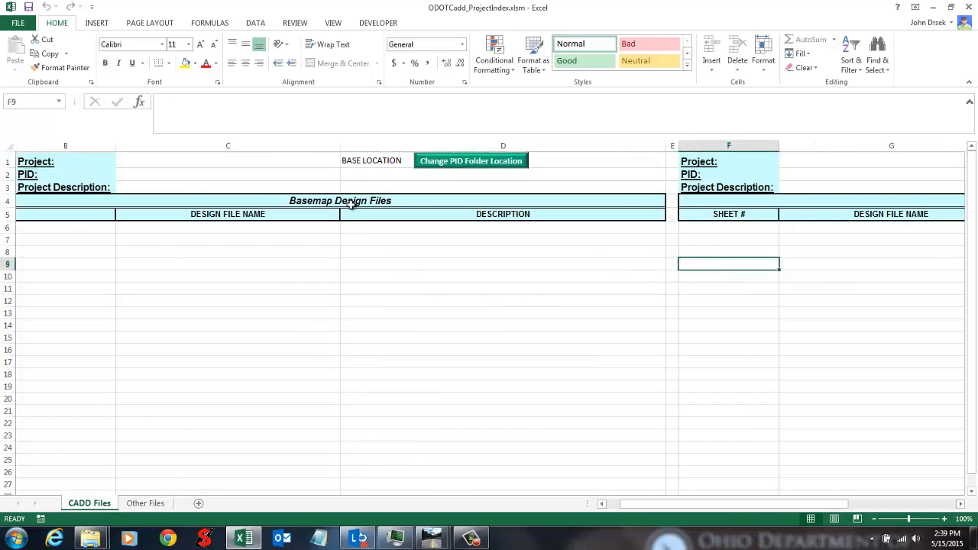
Step: Review the Basemap and Sheet Design Files blocks, selecting name rows C6:C10 and G6:G9
drag(351, 204, 343, 266)
drag(764, 504, 796, 504)
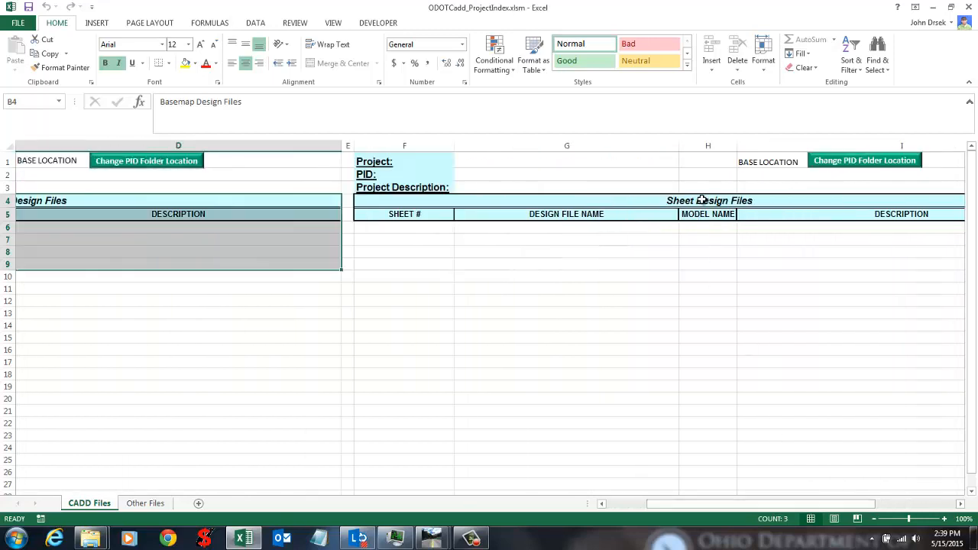
drag(701, 200, 706, 266)
click(711, 311)
drag(727, 504, 699, 504)
click(216, 275)
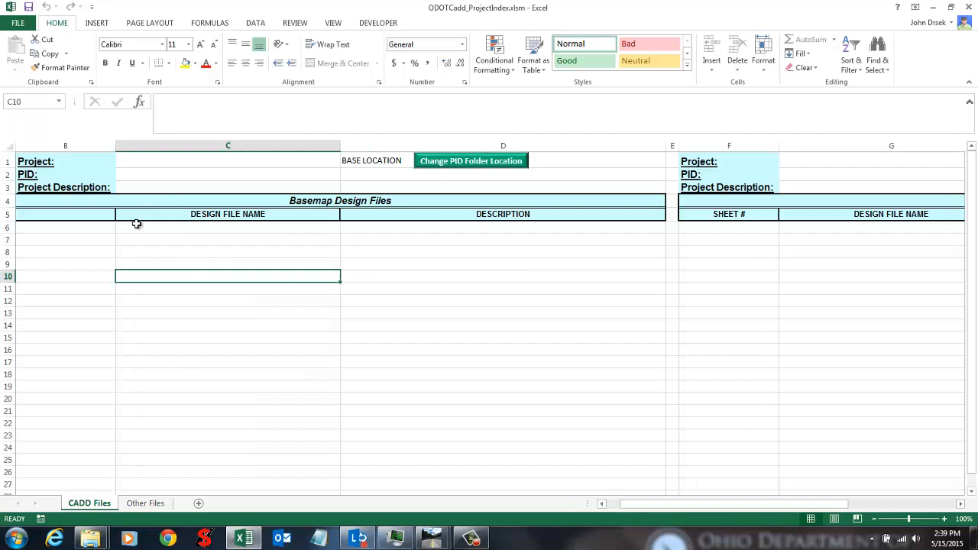
drag(136, 227, 145, 273)
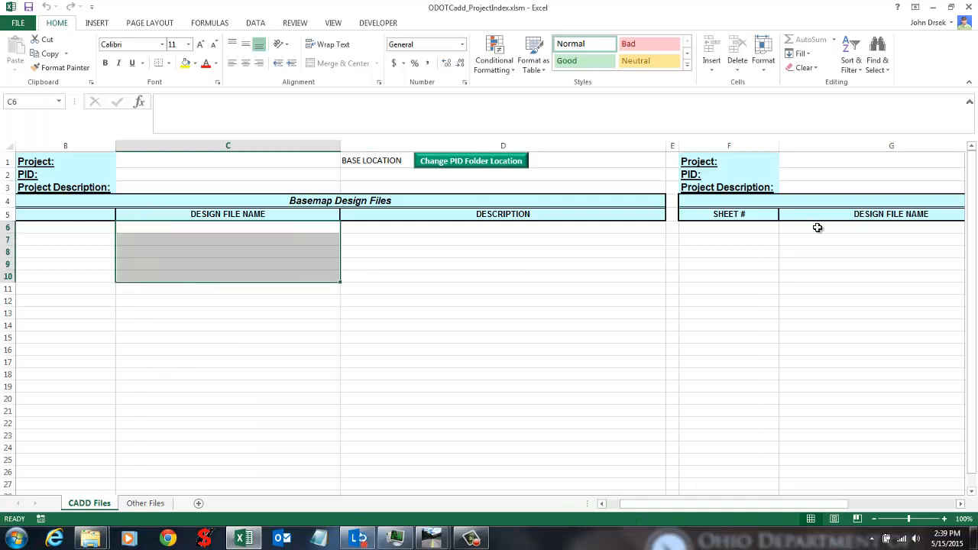
drag(816, 226, 822, 260)
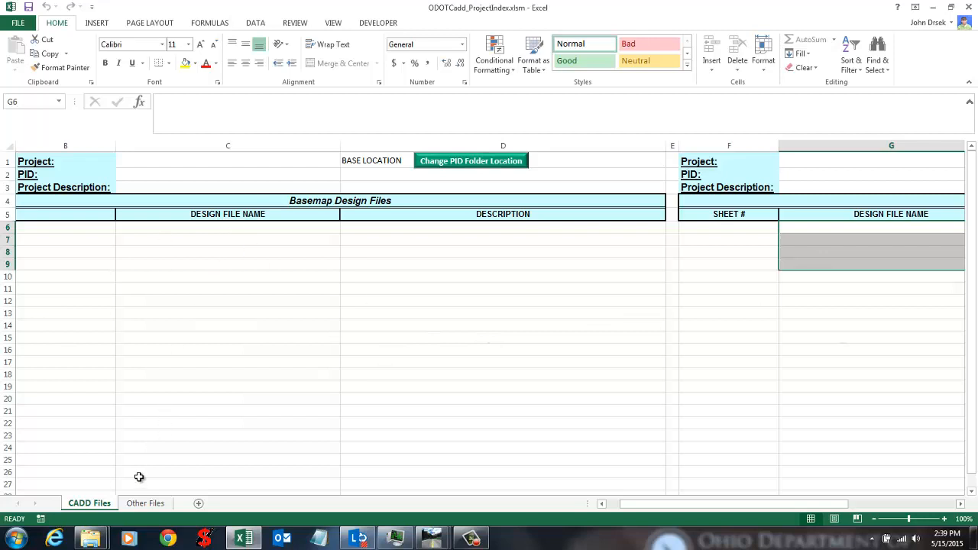
Step: On Other Files, review the Existing and Proposed 3D Surfaces headings and File Name header rows
click(147, 503)
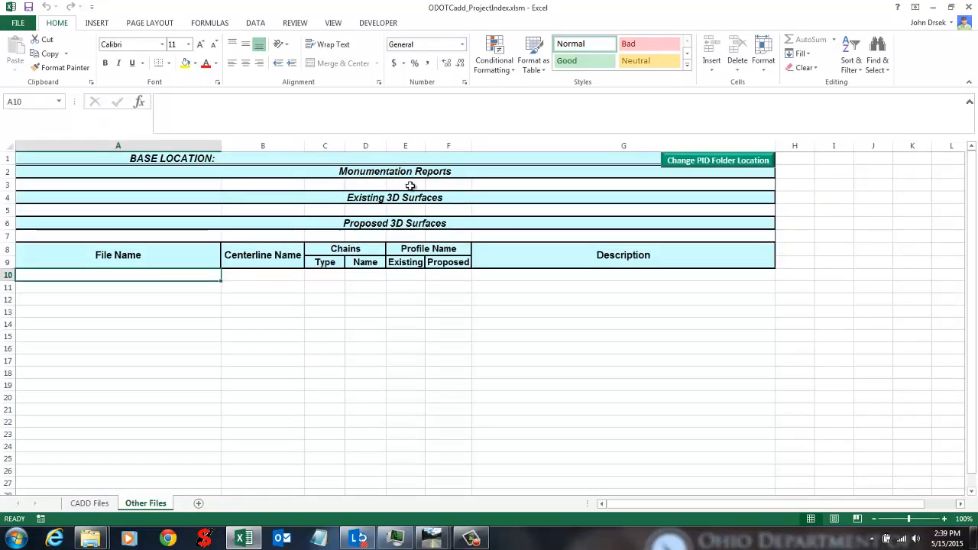
click(448, 196)
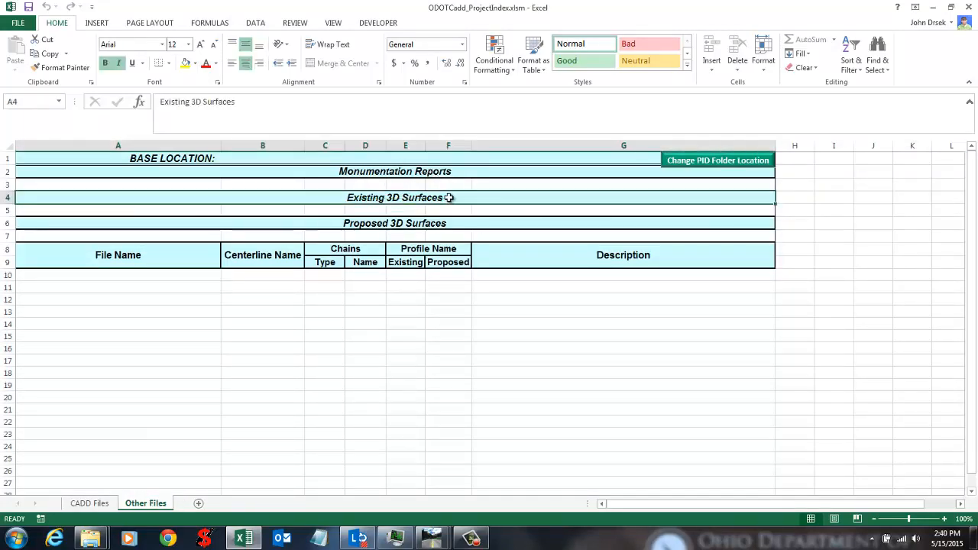
click(416, 221)
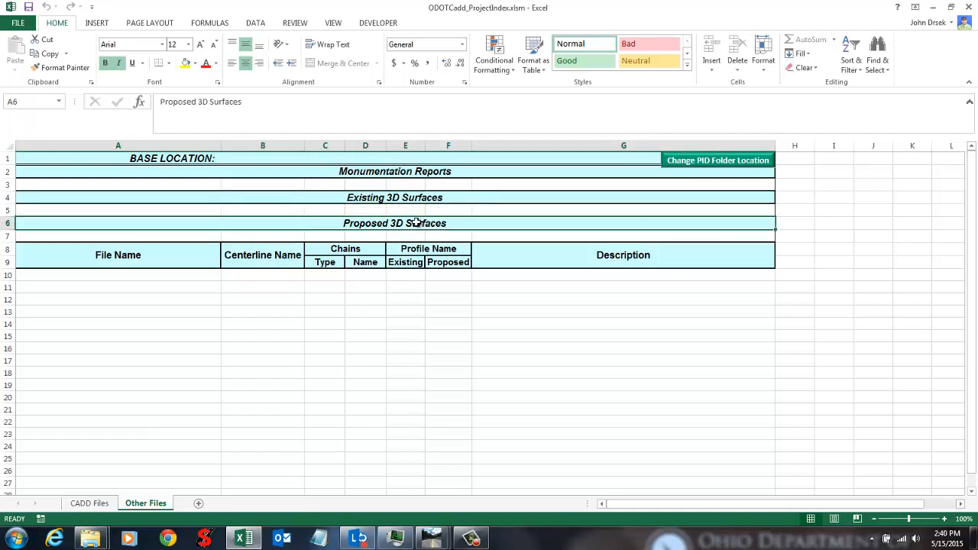
drag(566, 257, 120, 268)
click(128, 298)
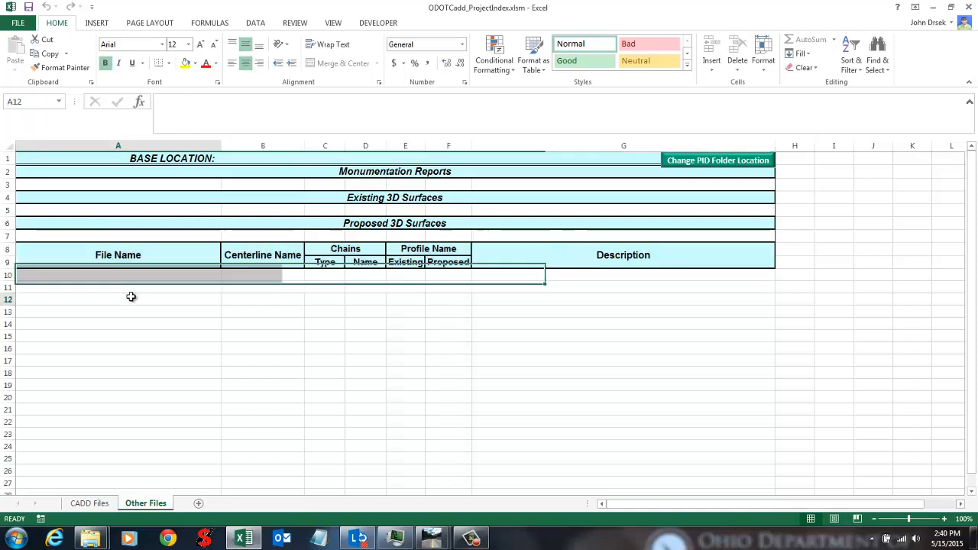
click(432, 394)
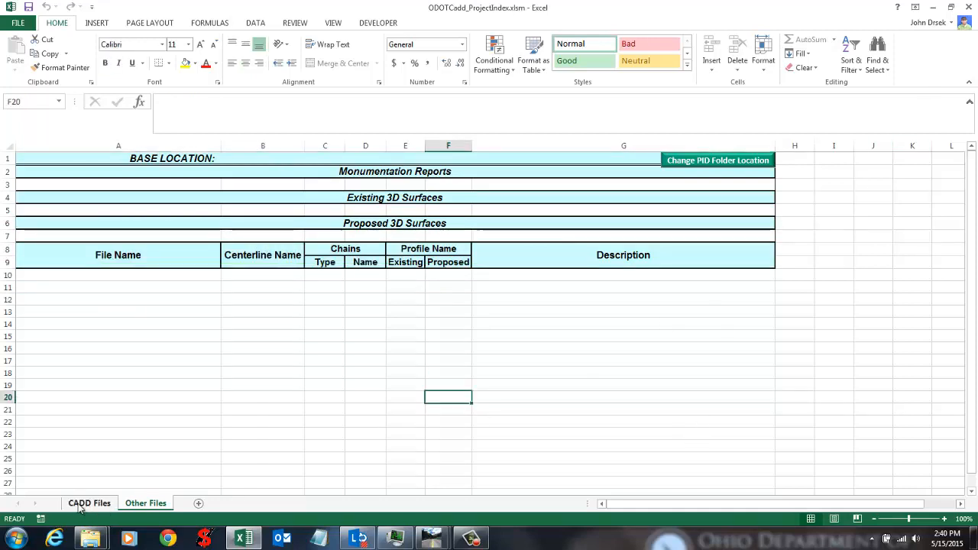
Step: Return to the CADD Files sheet and close the project index workbook
click(81, 504)
click(128, 410)
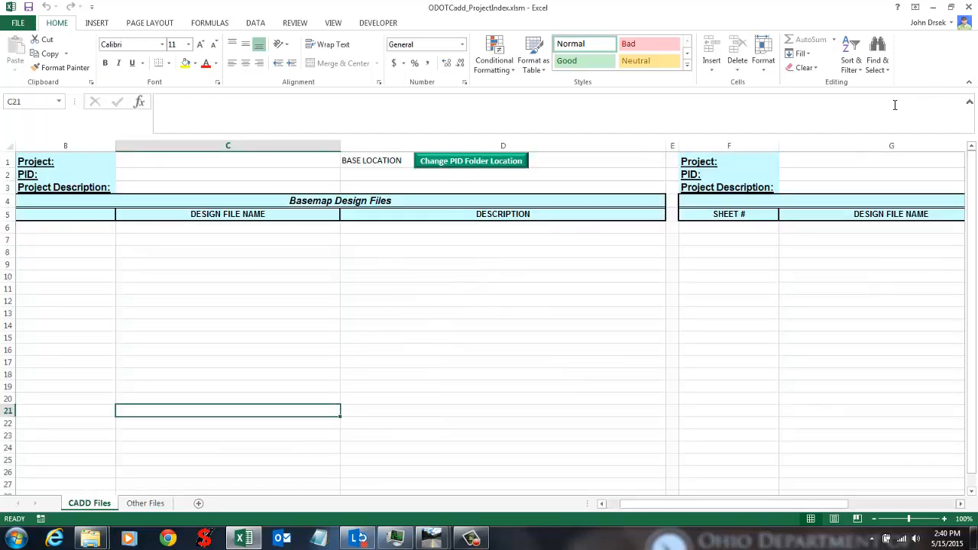
click(967, 7)
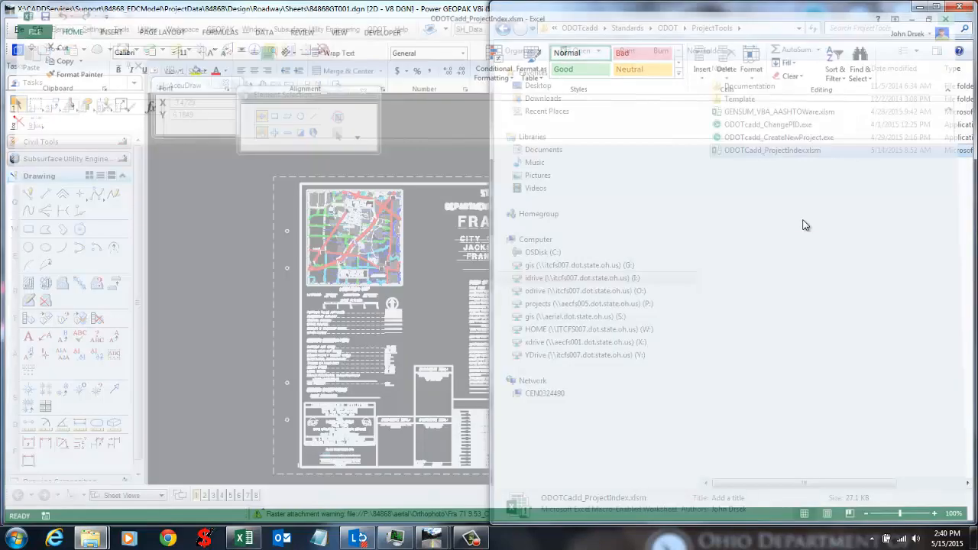
Step: Launch ODOT > Project Management > Project Index from the GEOPAK drawing window
click(425, 127)
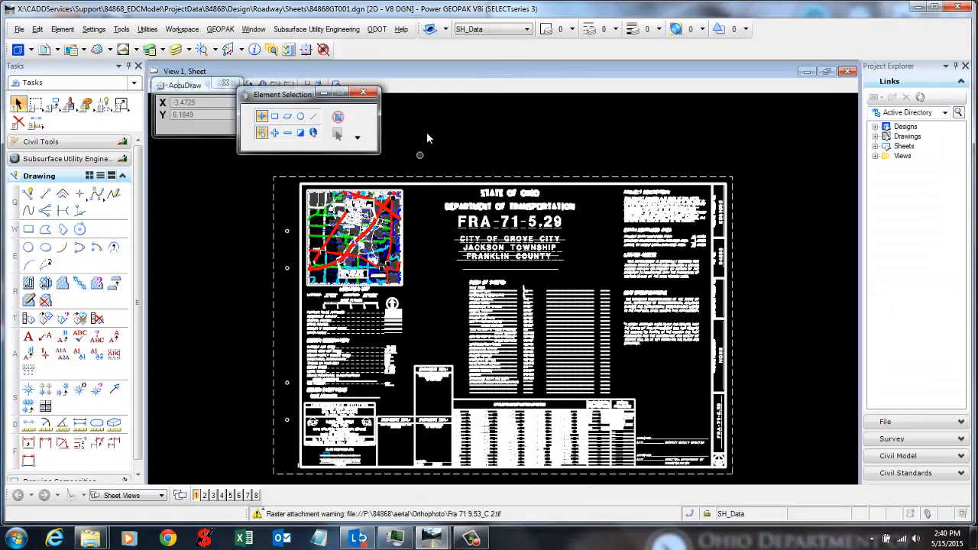
click(377, 30)
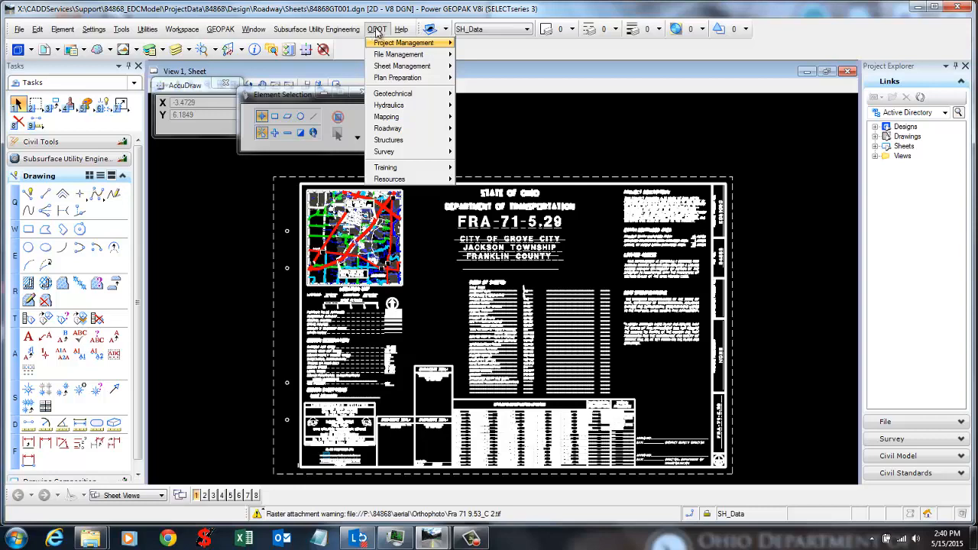
click(376, 29)
click(377, 29)
mouse_move(388, 45)
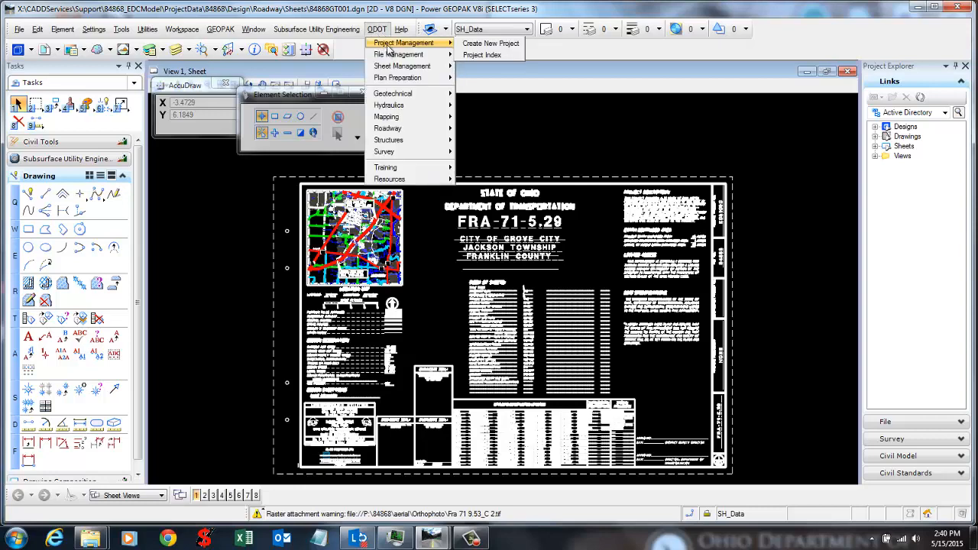
click(509, 57)
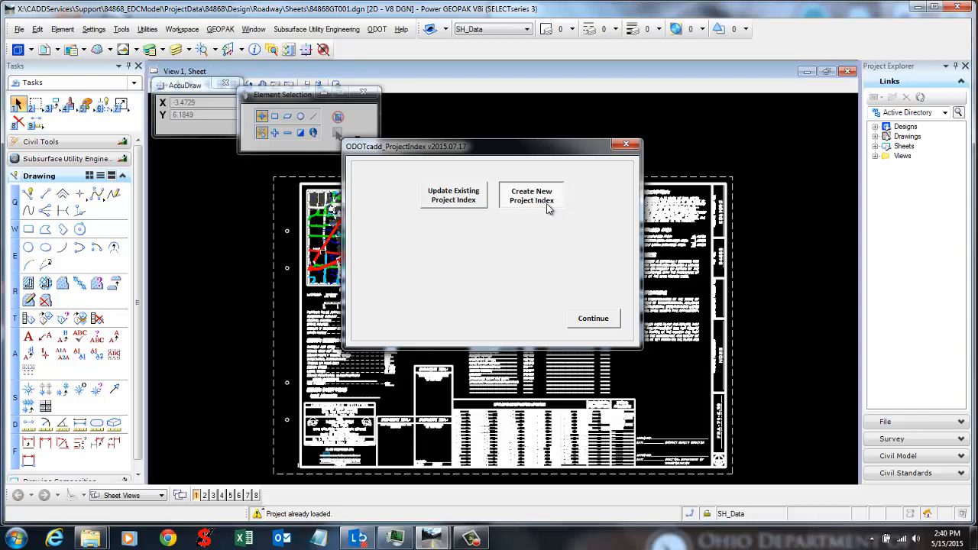
Step: Choose Create New Project Index and continue to the Project Info form
click(460, 202)
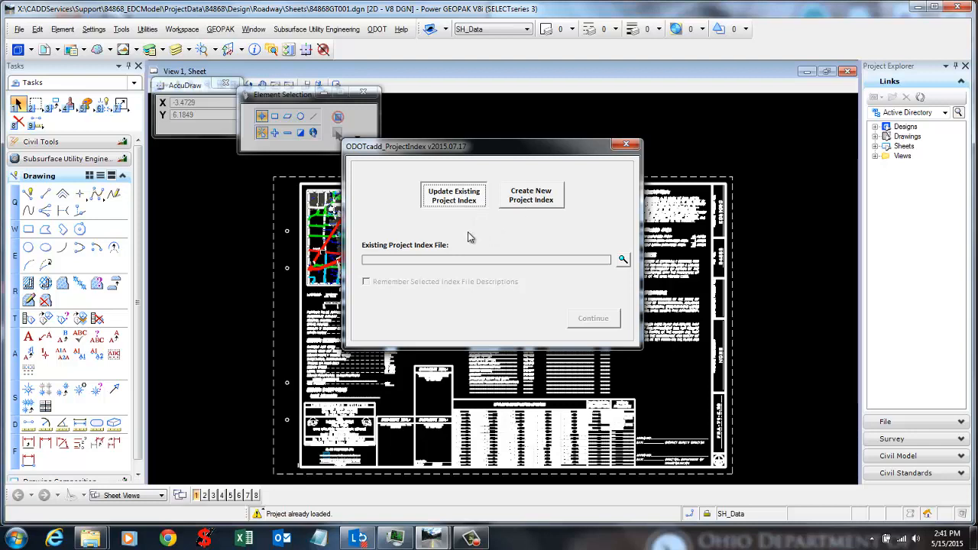
click(523, 203)
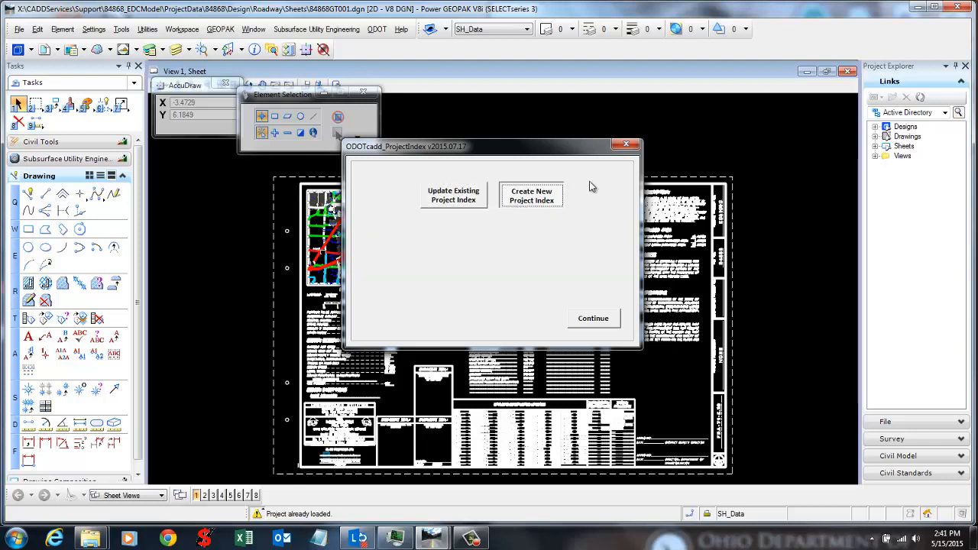
click(523, 202)
click(521, 202)
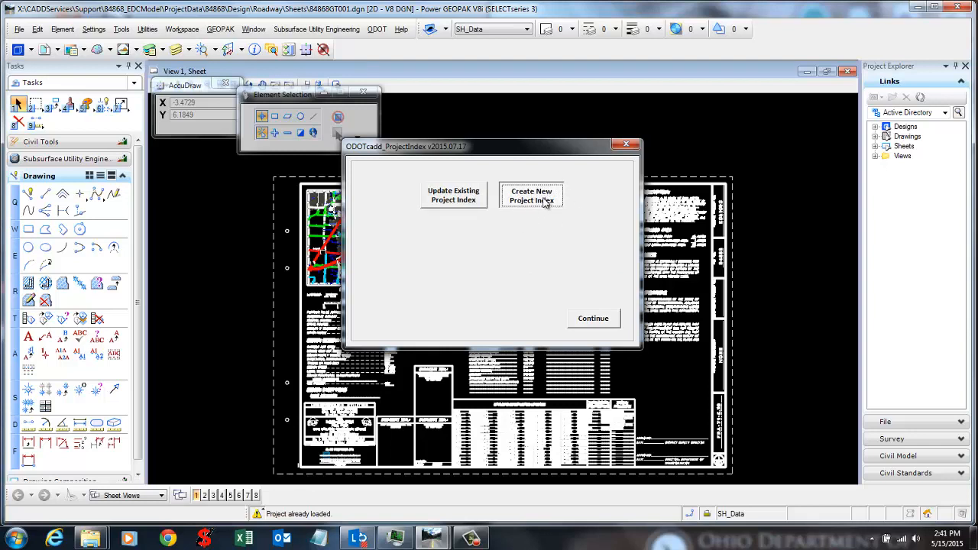
click(589, 322)
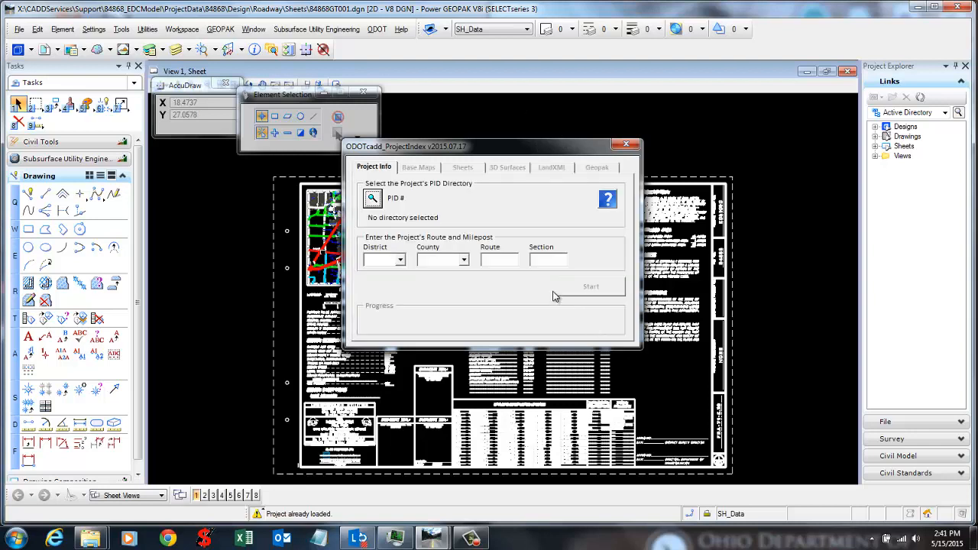
Step: Open the ODOTcadd_ProjectIndex.pdf help guide from the Project Info page's ? icon
click(384, 169)
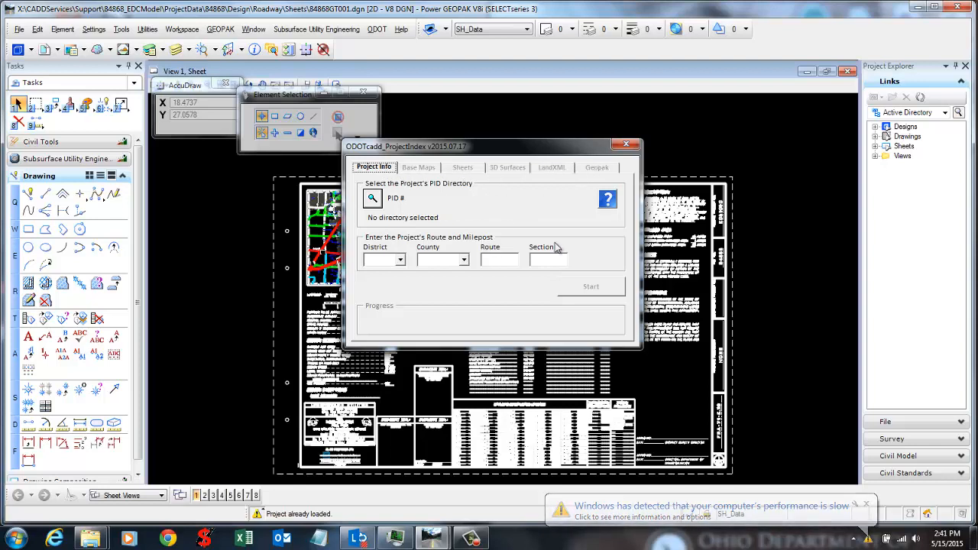
click(608, 201)
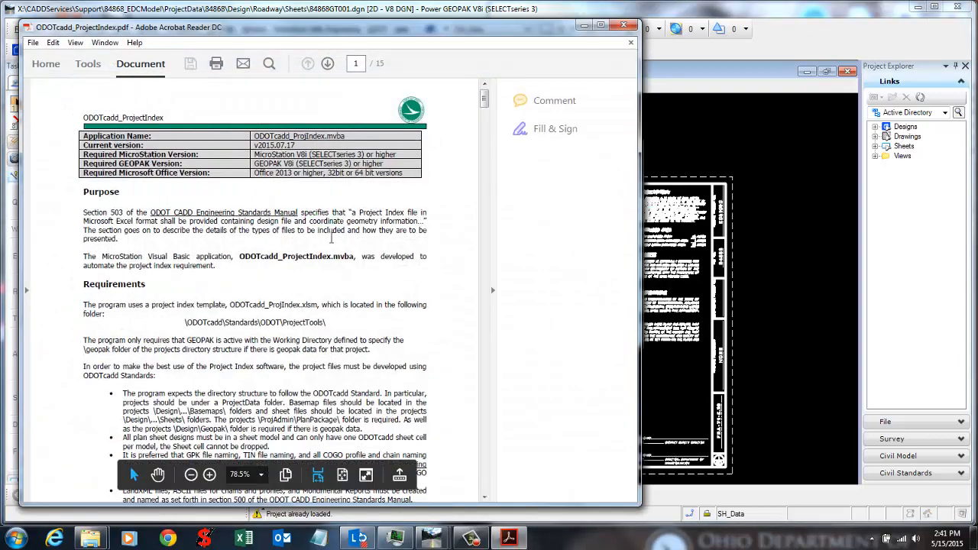
Step: Read the Purpose and Requirements in the help PDF, then close Acrobat Reader
scroll(356, 243, down, 3)
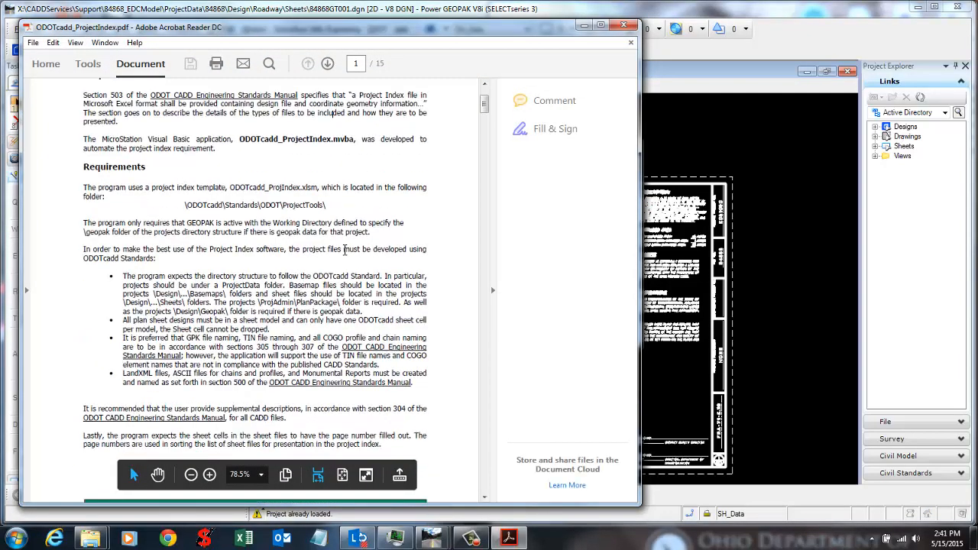
scroll(322, 263, up, 3)
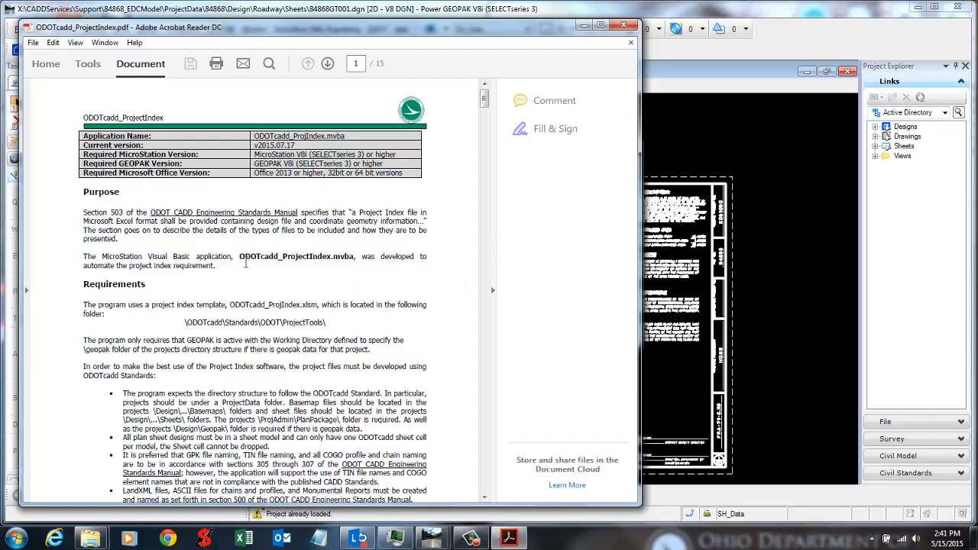
drag(151, 212, 157, 233)
click(143, 254)
click(623, 25)
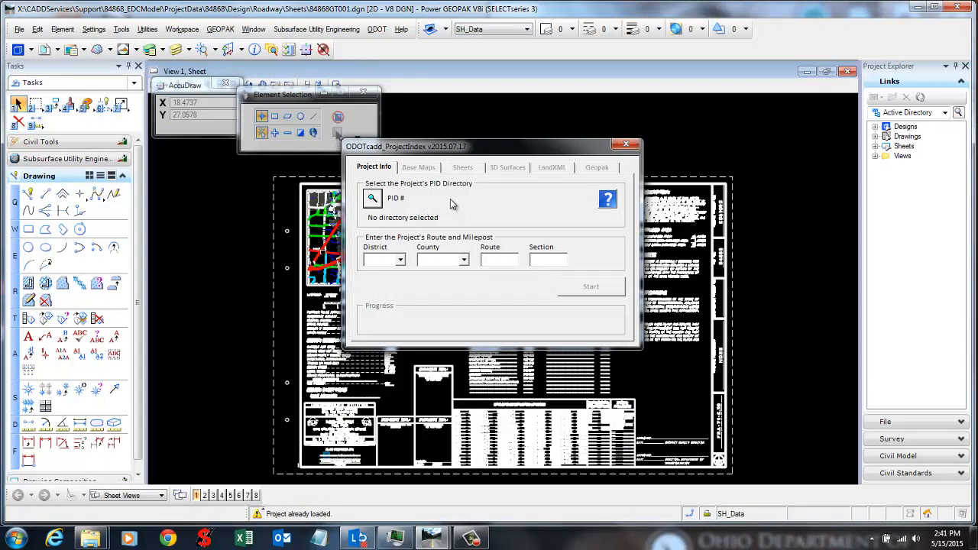
Step: Select the 84868 project folder as the PID directory in Select PID Folder
click(372, 199)
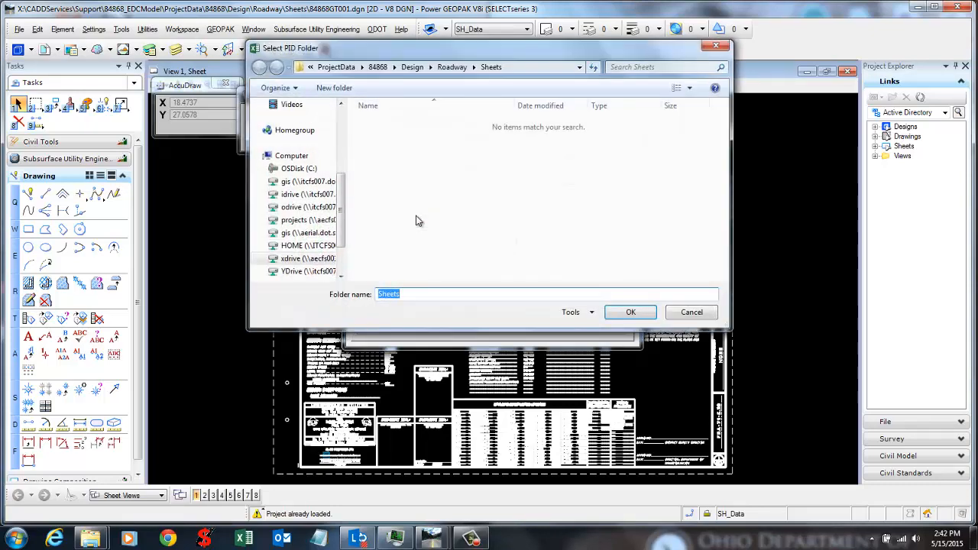
drag(329, 49, 349, 100)
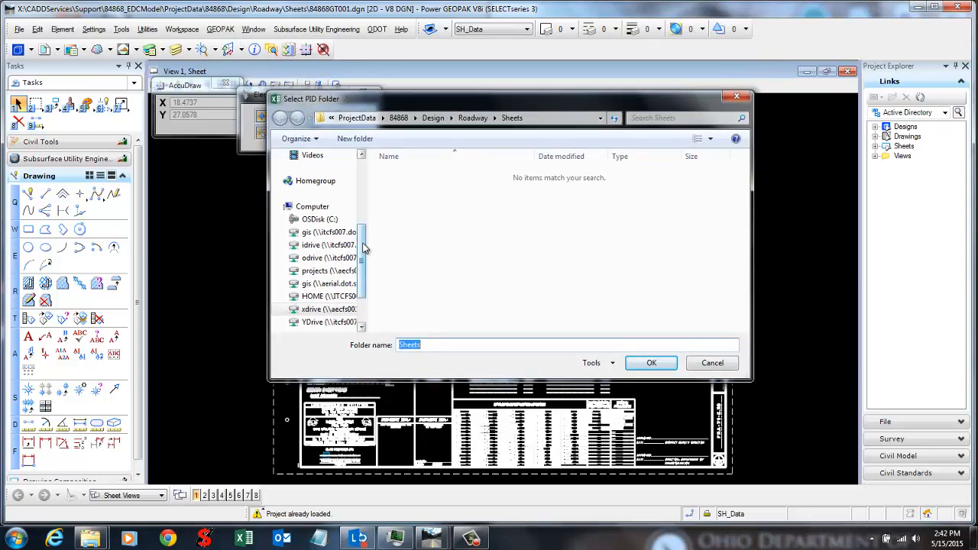
drag(365, 247, 365, 182)
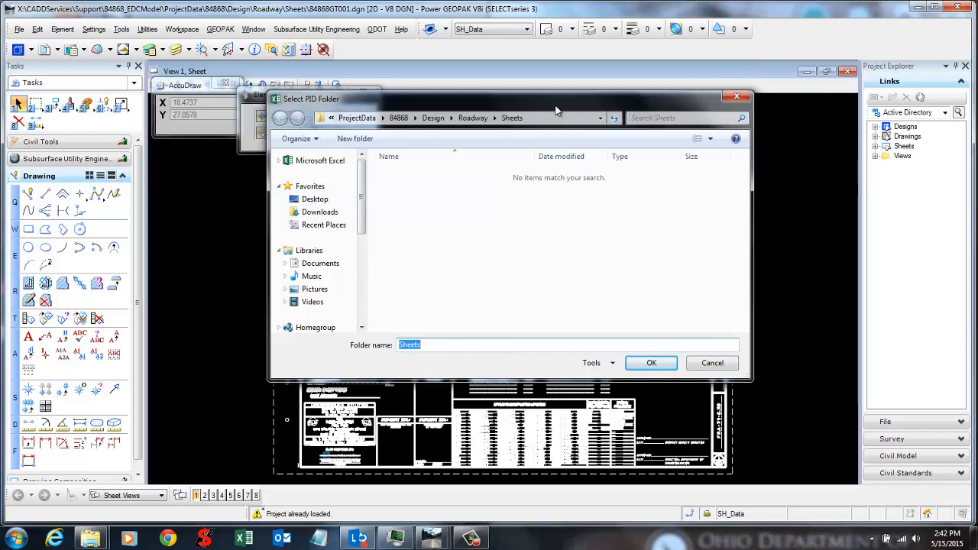
click(479, 275)
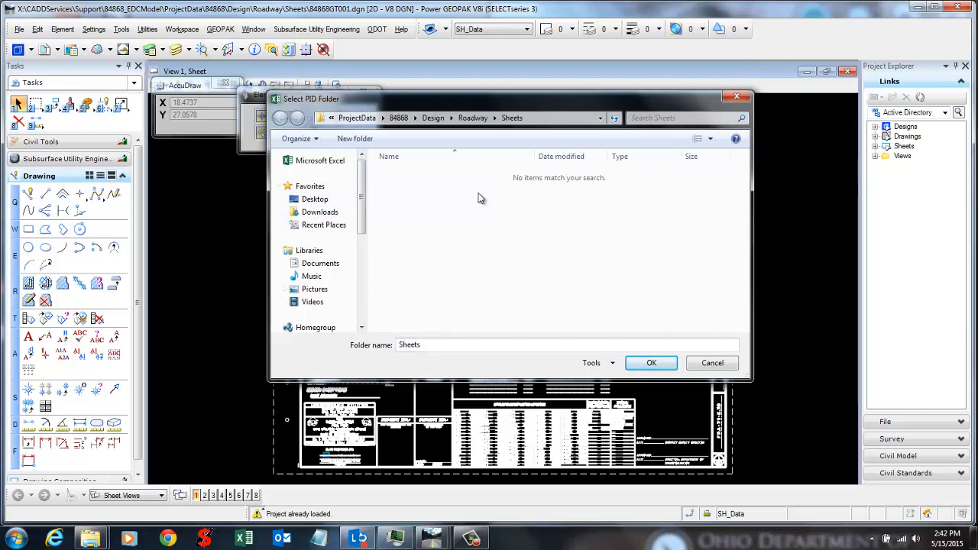
drag(501, 104, 510, 116)
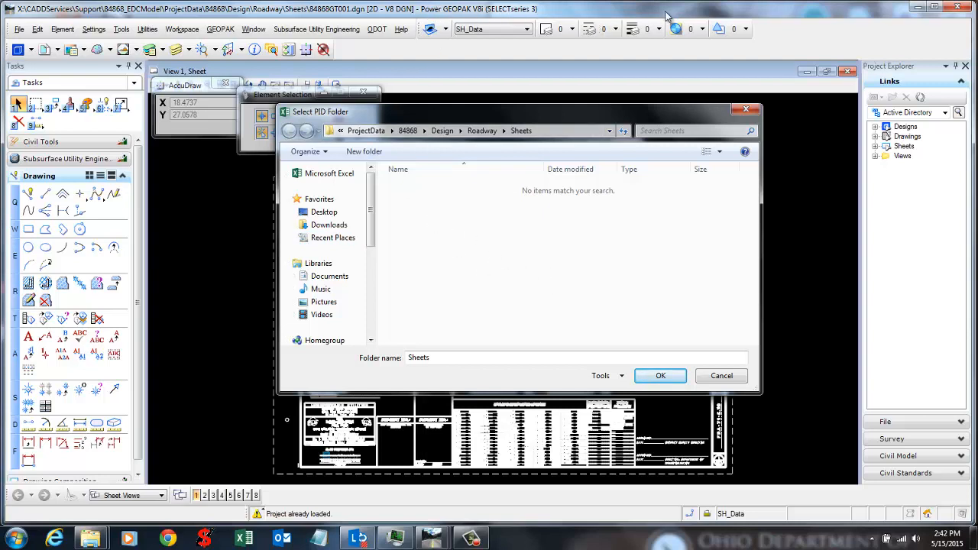
drag(640, 115, 760, 115)
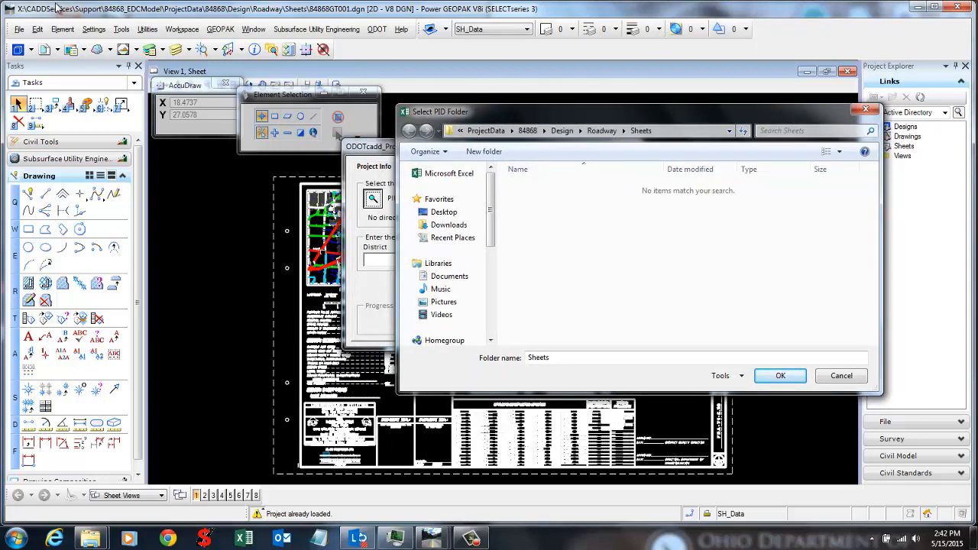
drag(544, 113, 435, 110)
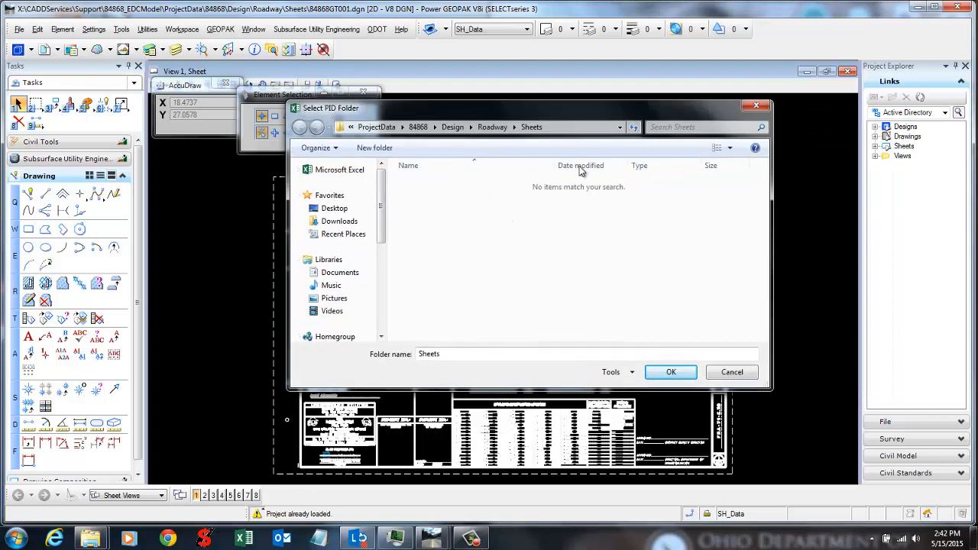
click(419, 129)
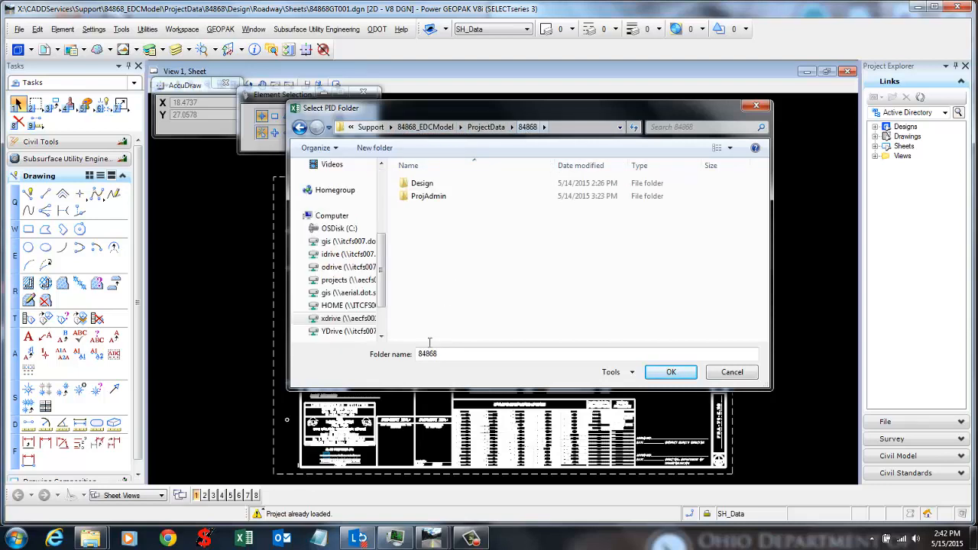
click(671, 372)
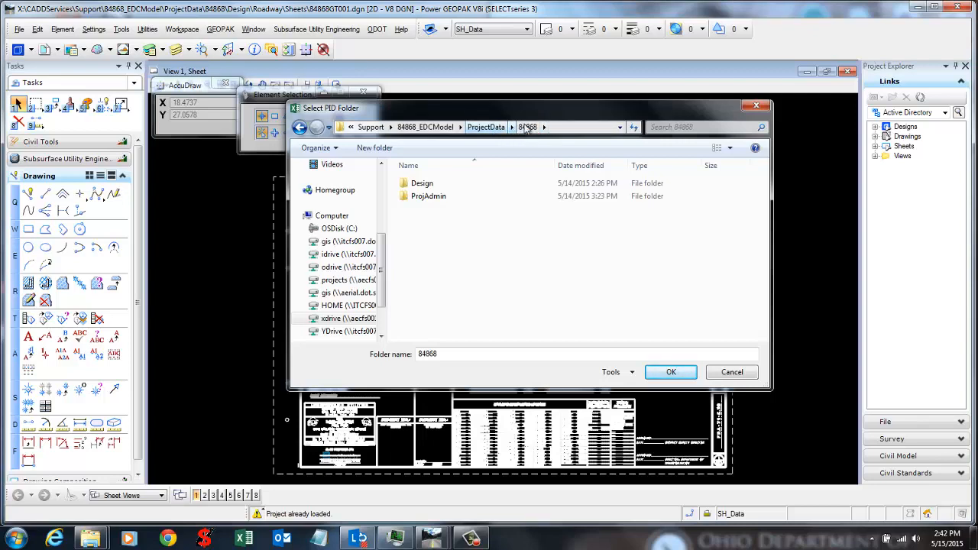
click(671, 373)
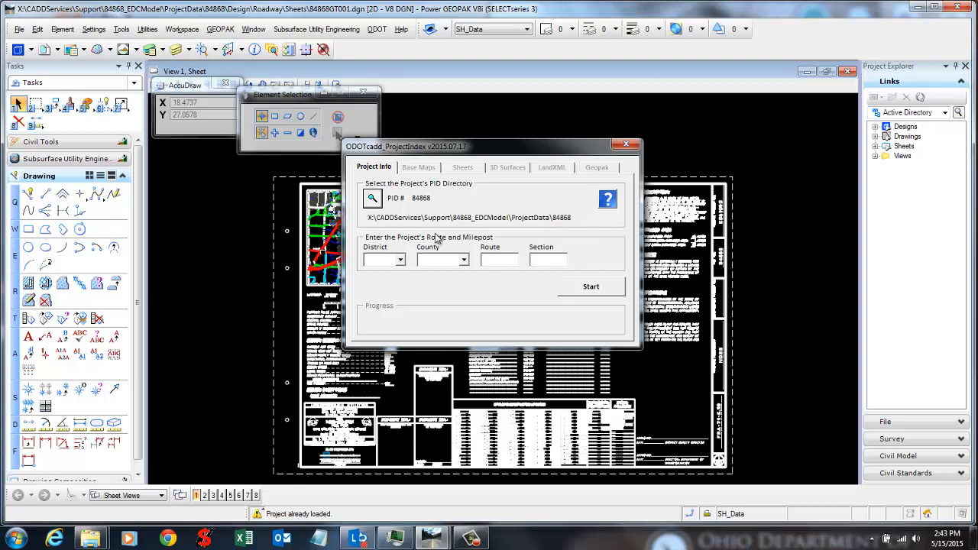
Step: Set the project location to District 6 and County FRA
click(400, 261)
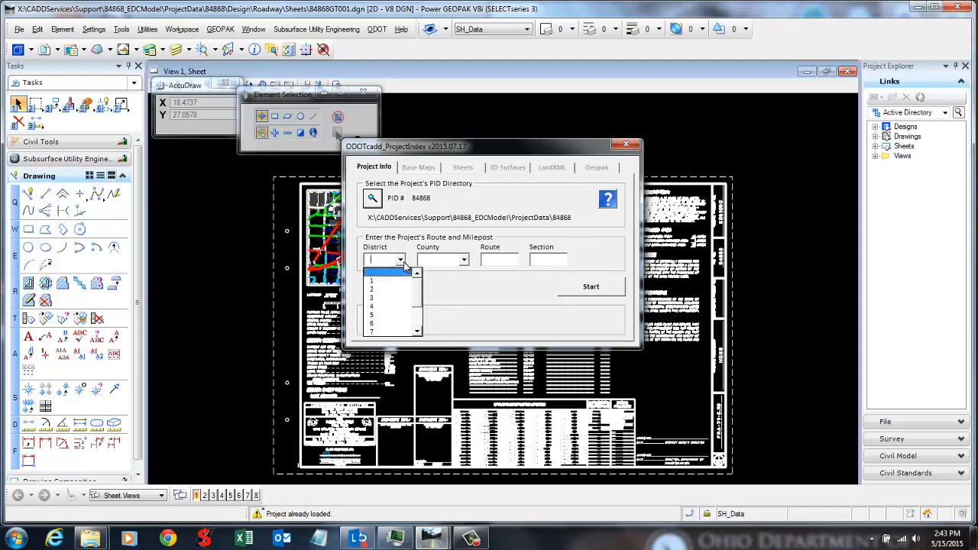
click(403, 263)
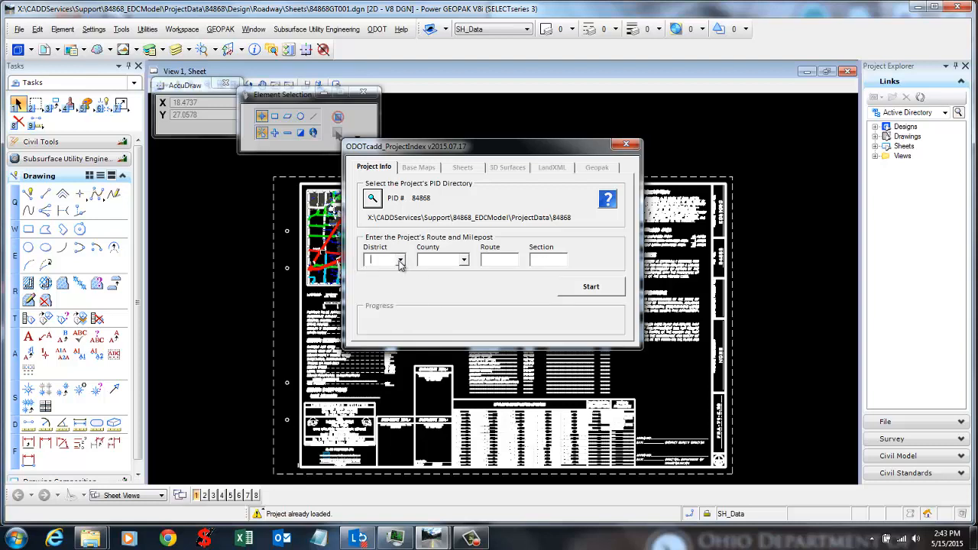
click(464, 263)
click(464, 263)
click(399, 260)
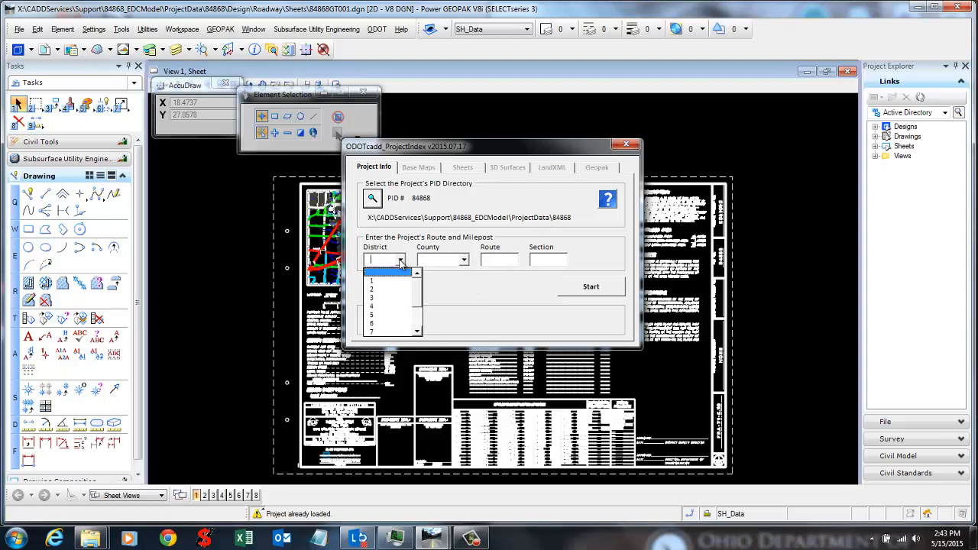
click(378, 324)
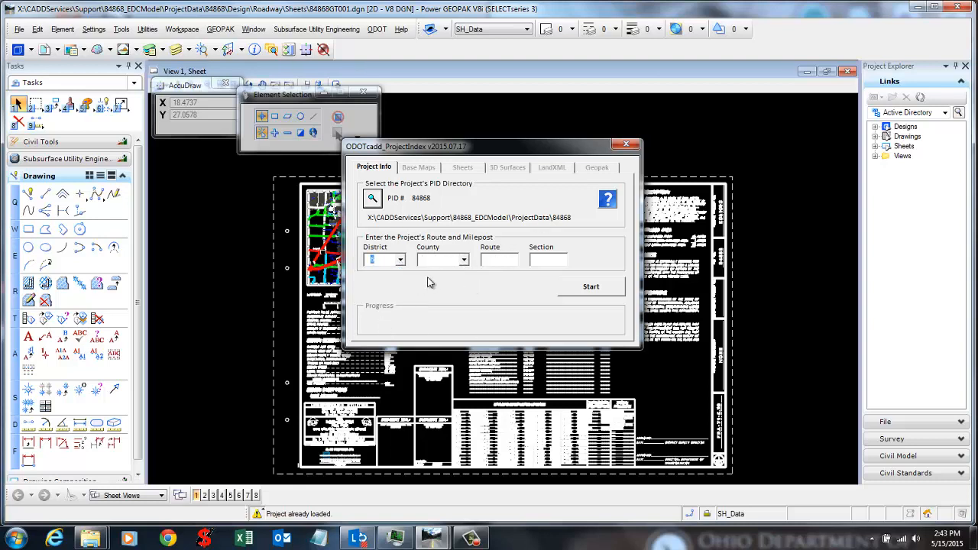
click(463, 261)
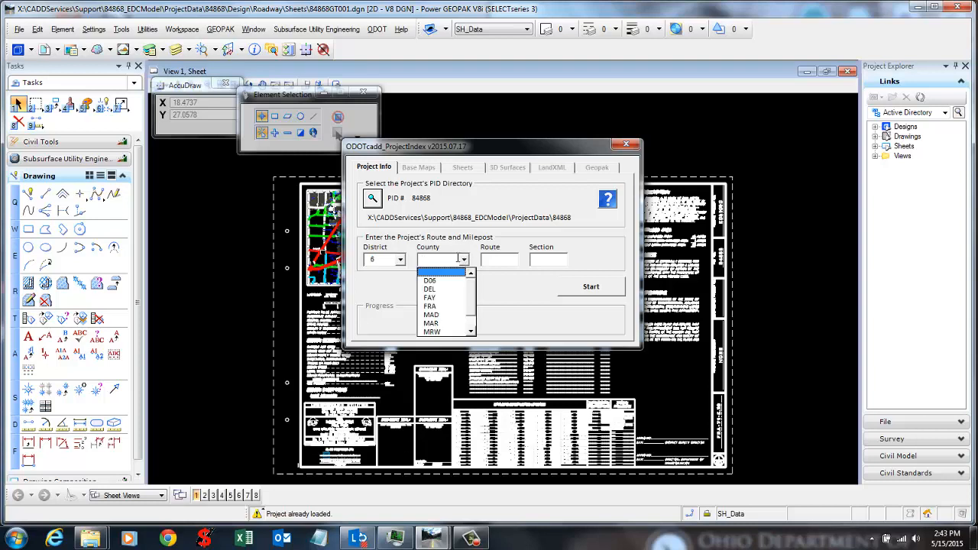
scroll(441, 314, down, 2)
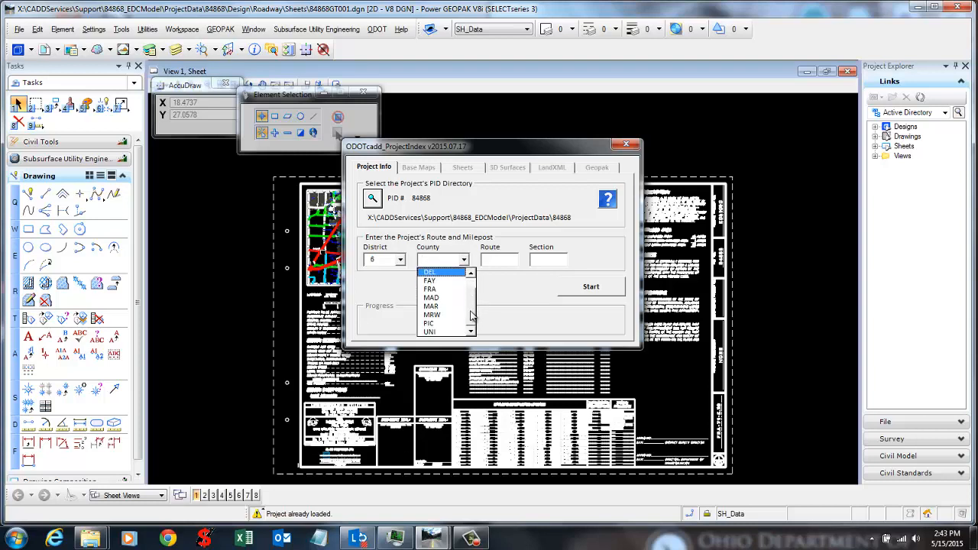
click(430, 289)
Step: Enter Route 71 and Section 5.29, then start building the project index
click(496, 260)
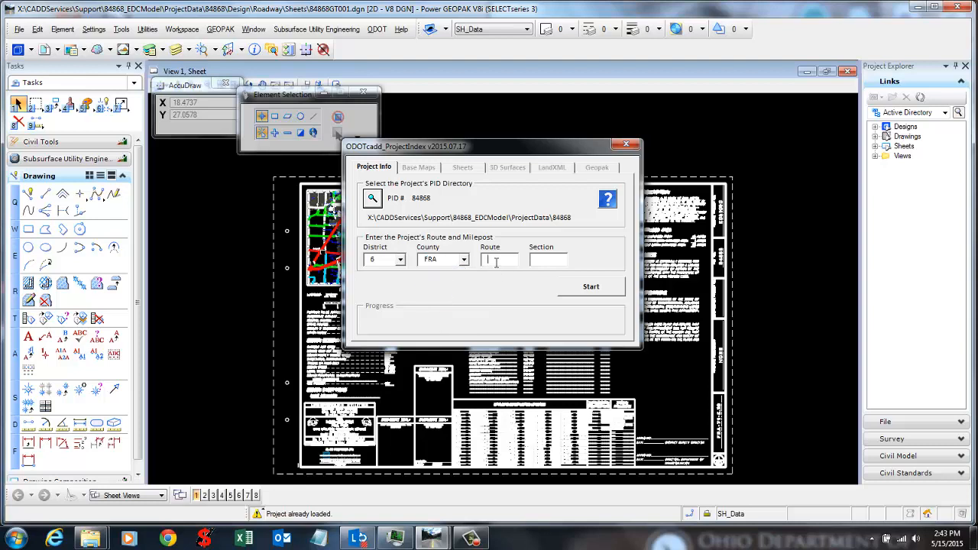
text(71)
click(553, 260)
text(5.29)
click(573, 287)
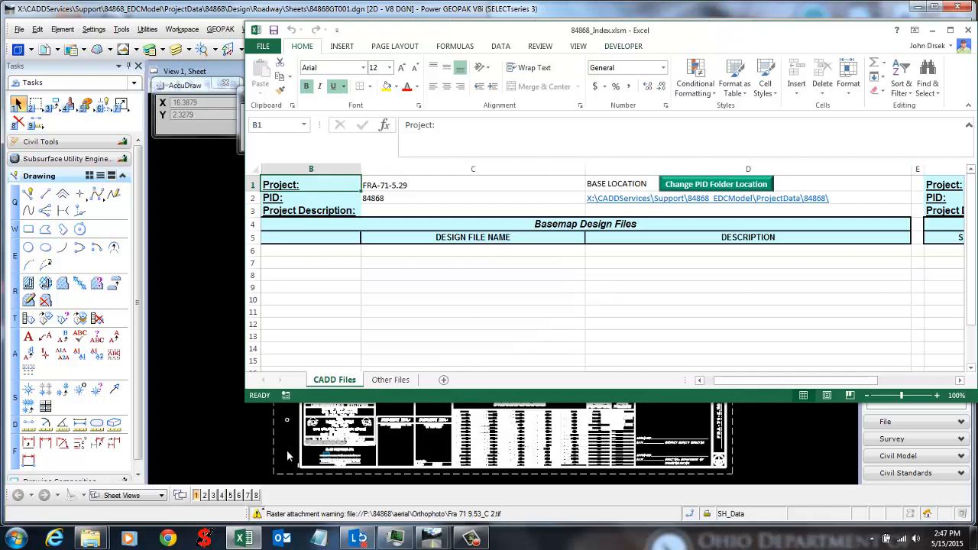
click(95, 537)
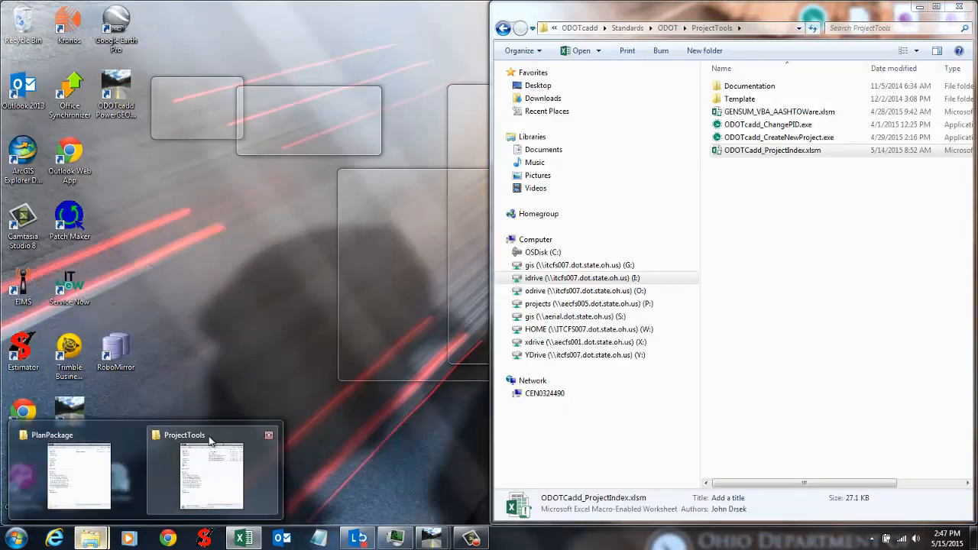
click(210, 441)
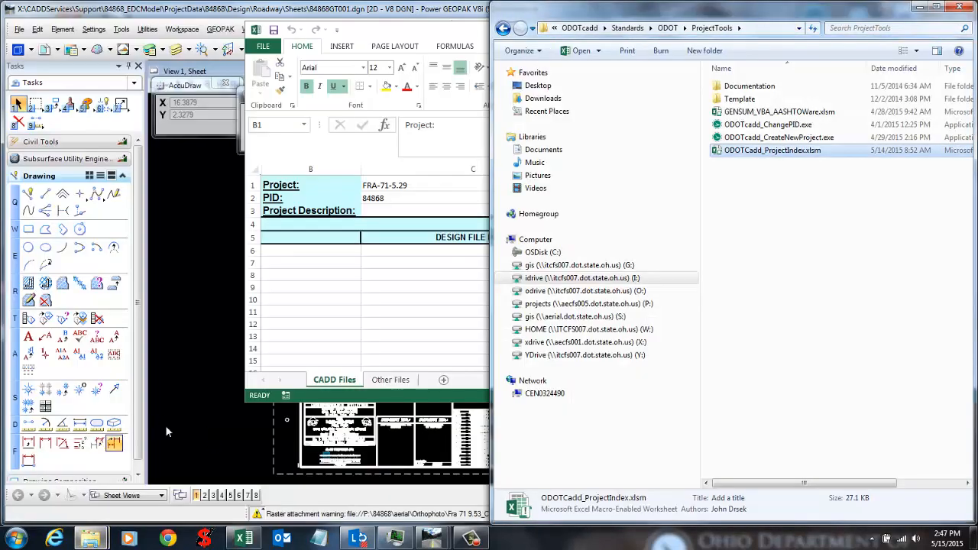
click(895, 295)
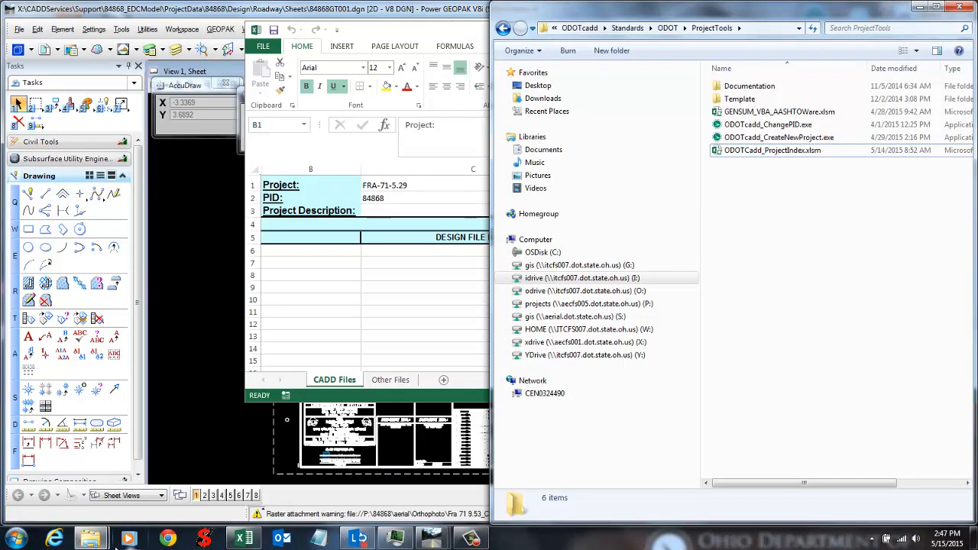
click(91, 539)
click(61, 468)
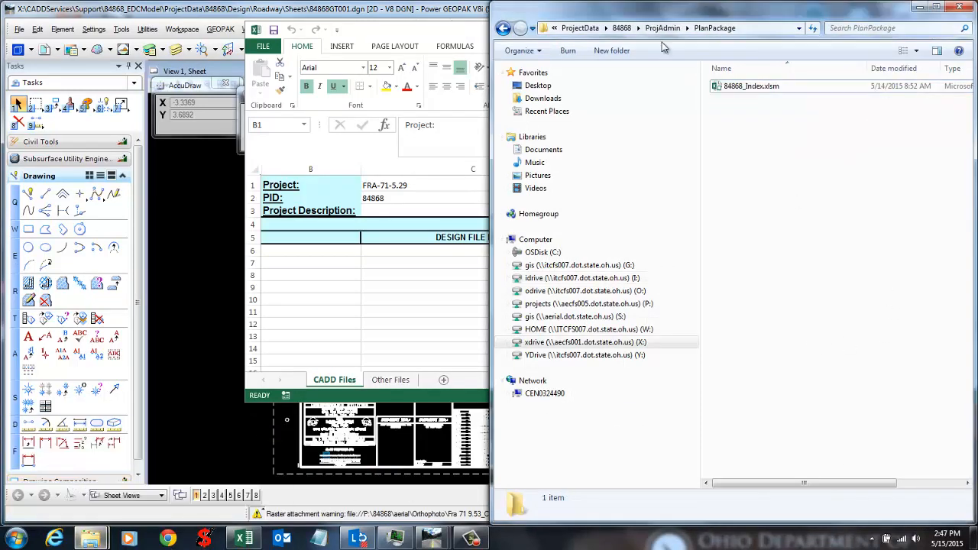
click(623, 29)
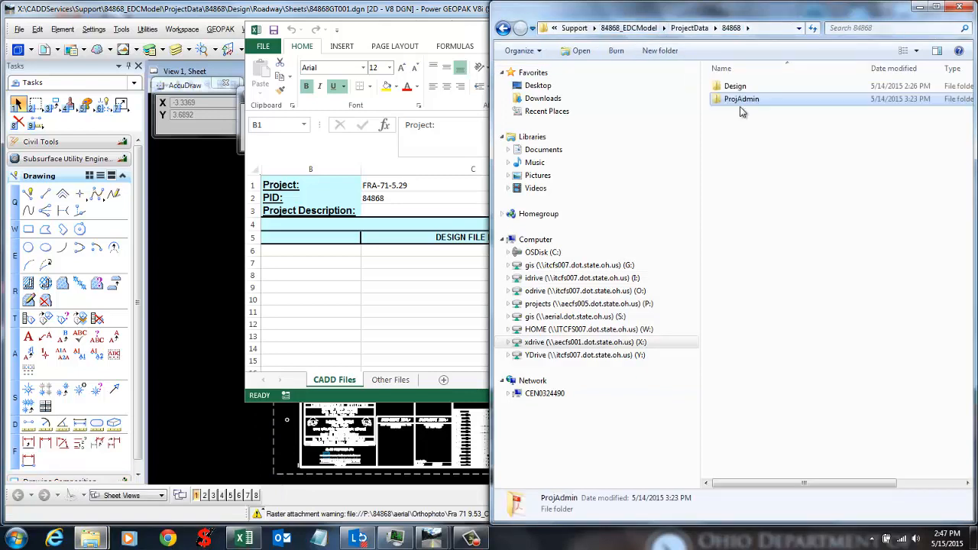
double_click(746, 100)
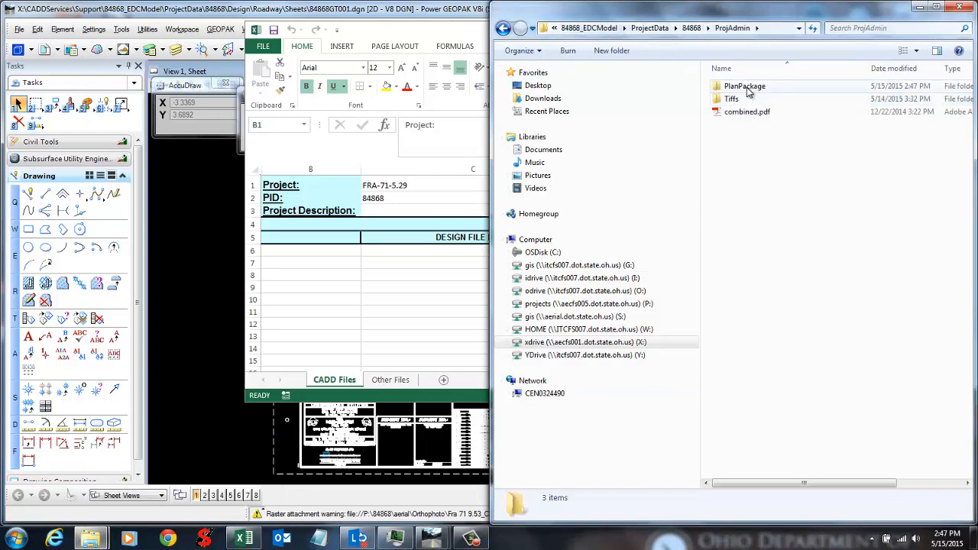
double_click(745, 86)
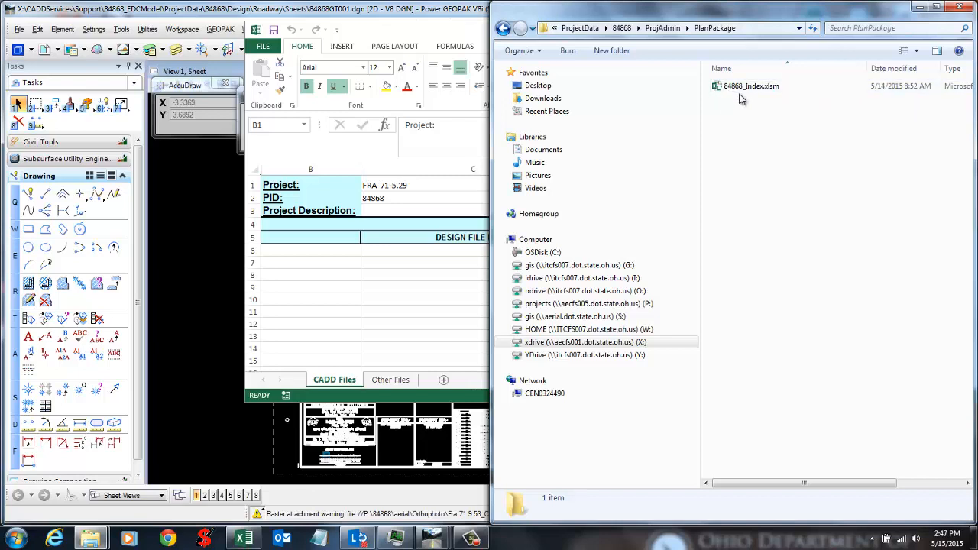
click(919, 10)
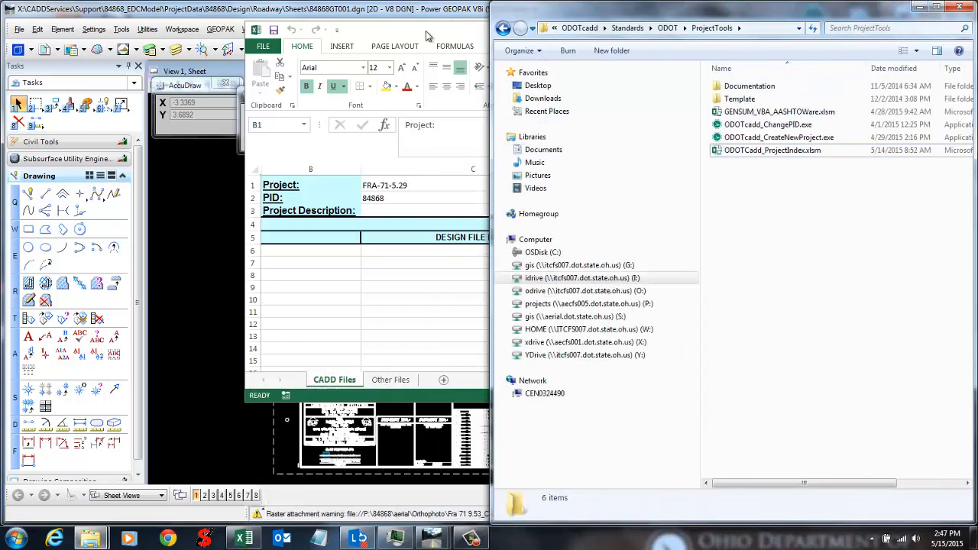
click(426, 30)
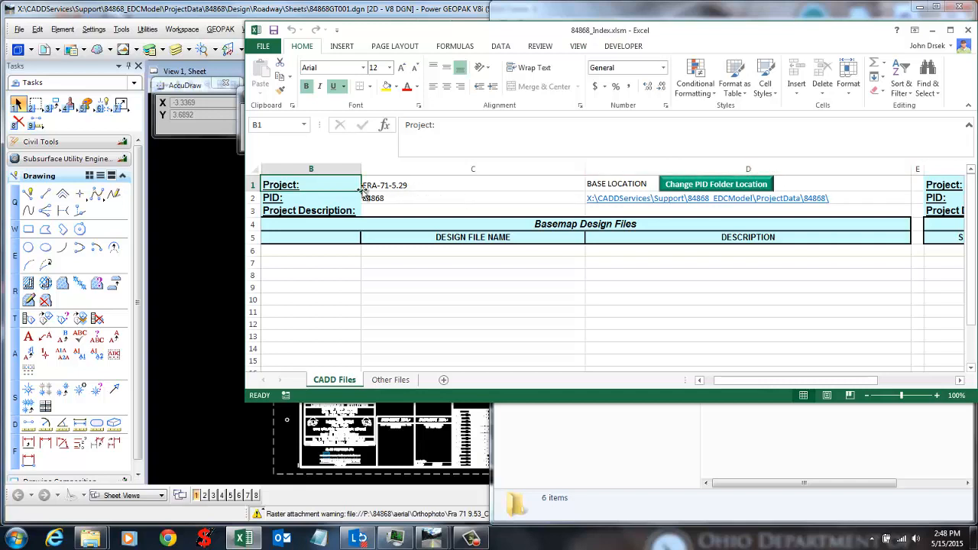
Step: Inspect the project name and PID cells and the formula repeating the project name
click(391, 187)
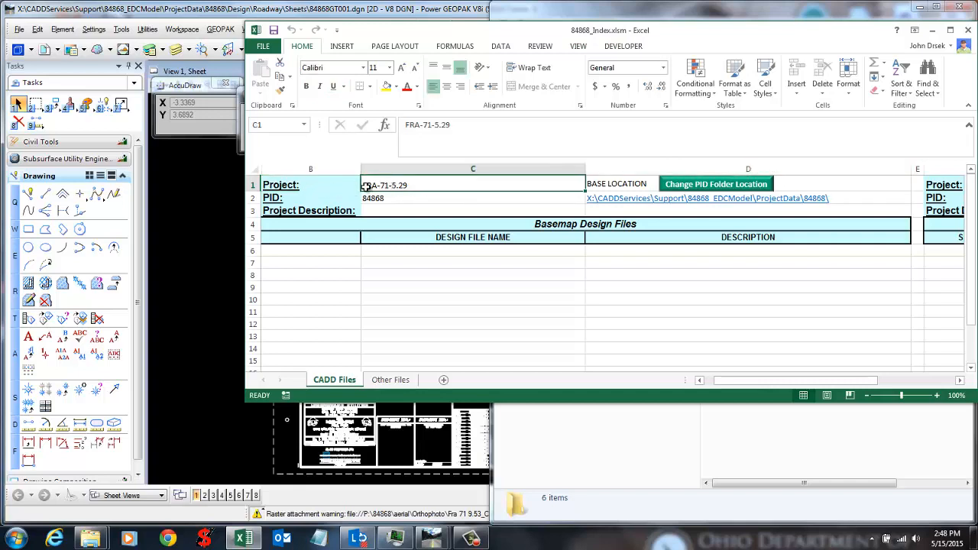
click(382, 198)
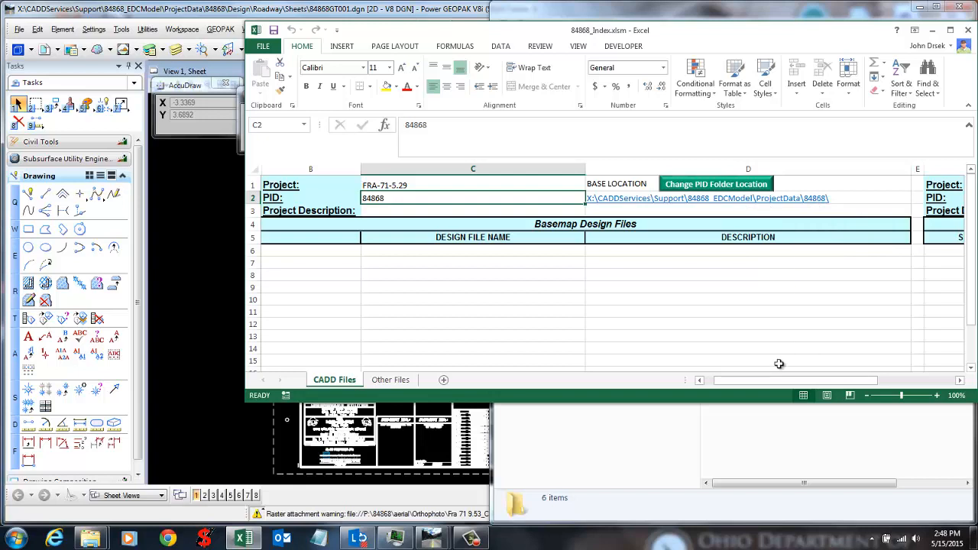
drag(734, 381, 809, 385)
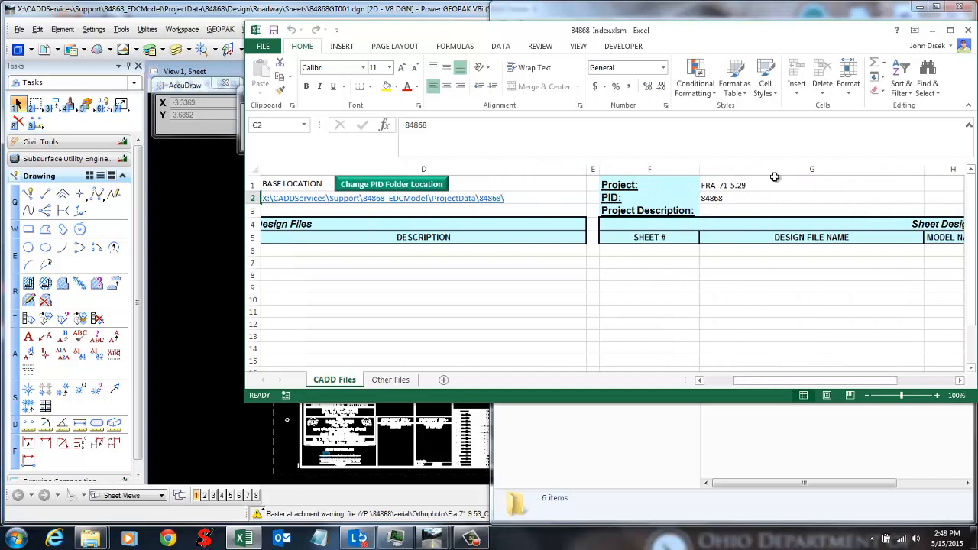
click(791, 183)
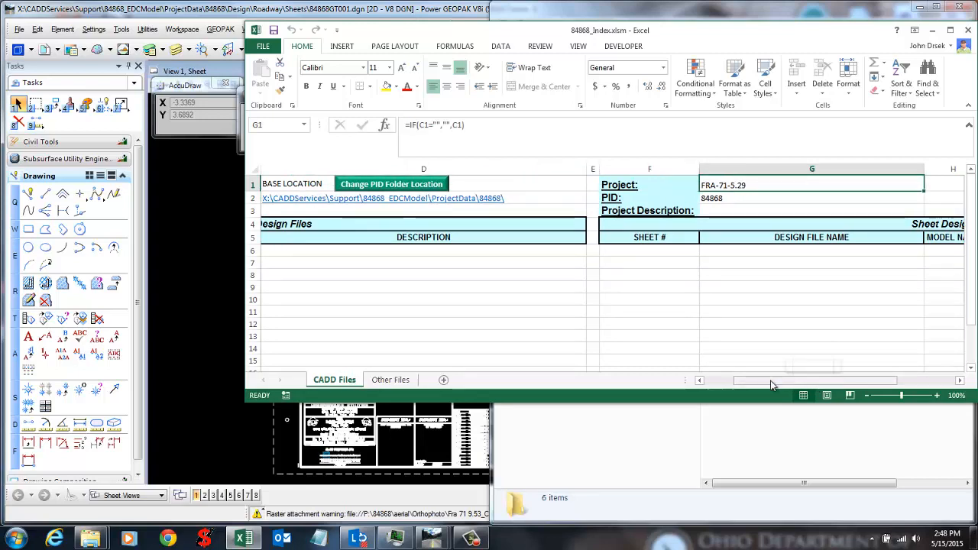
drag(771, 384, 752, 385)
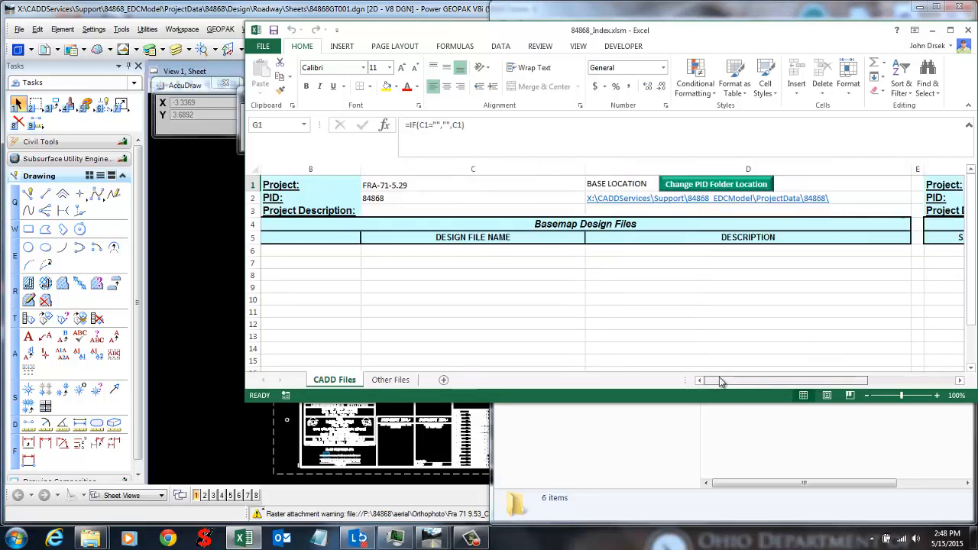
Step: Enter 'road widening, bridge work' in cell C3, then check the Other Files sheet
click(414, 211)
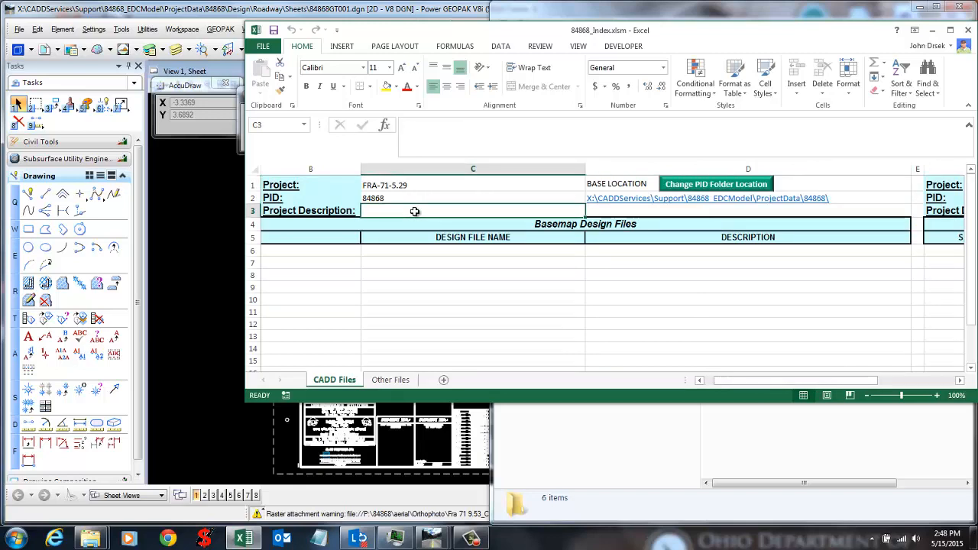
text(roa)
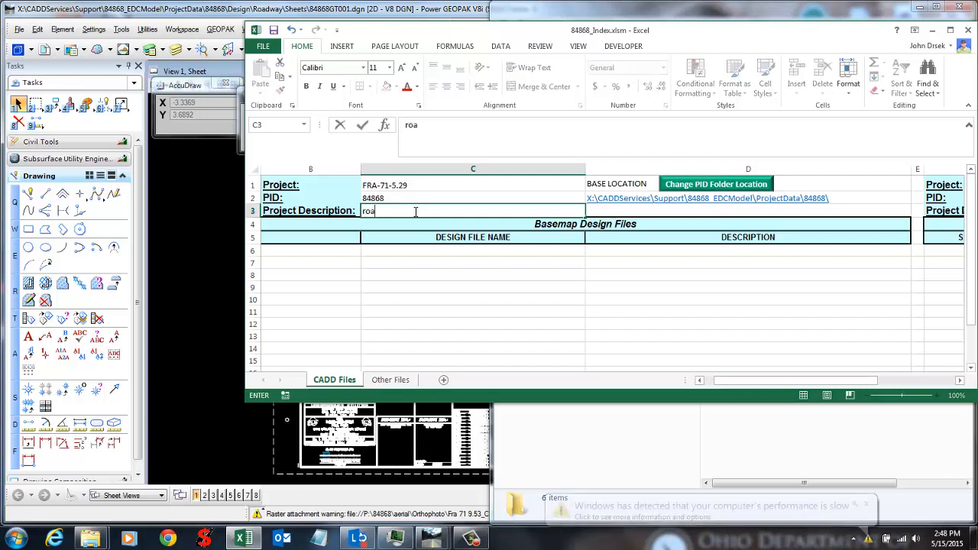
text(d widening)
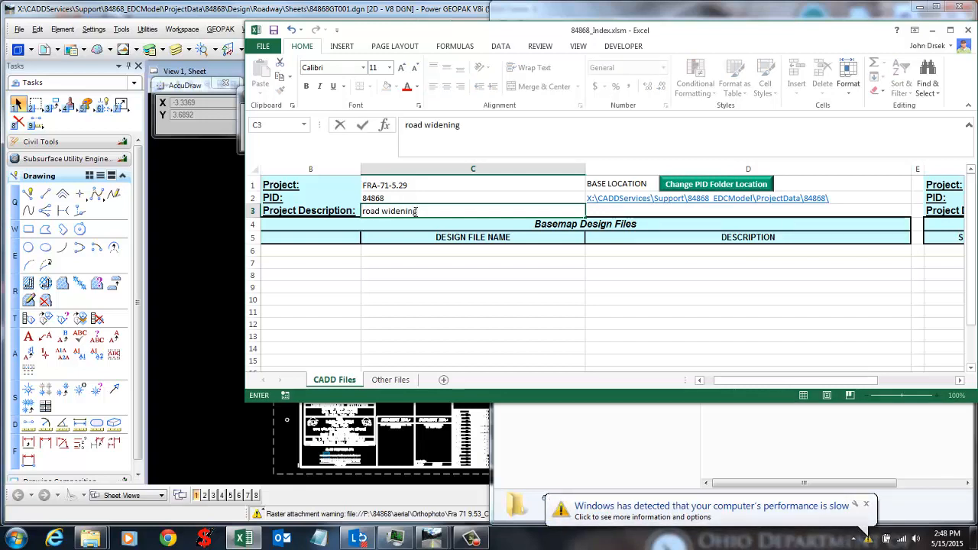
text(, bridge work)
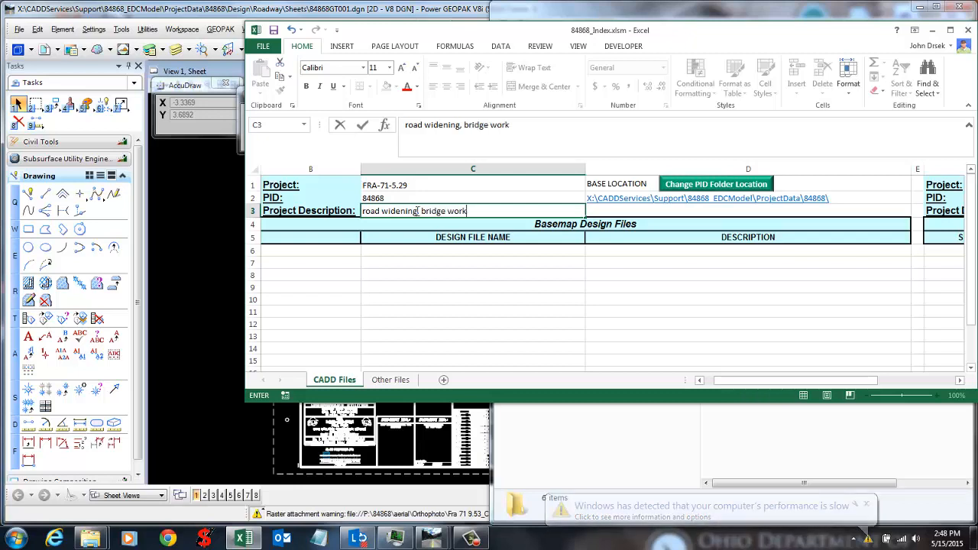
key(Return)
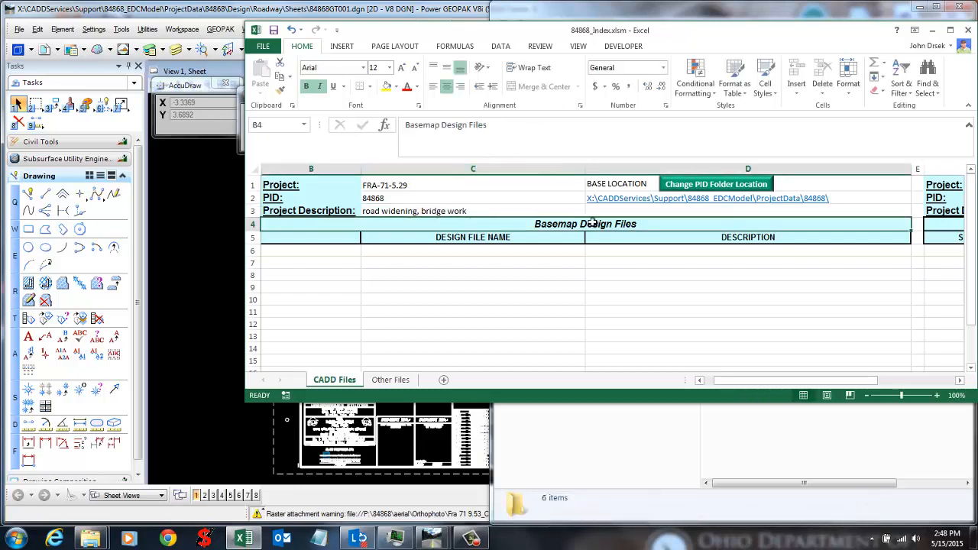
click(390, 380)
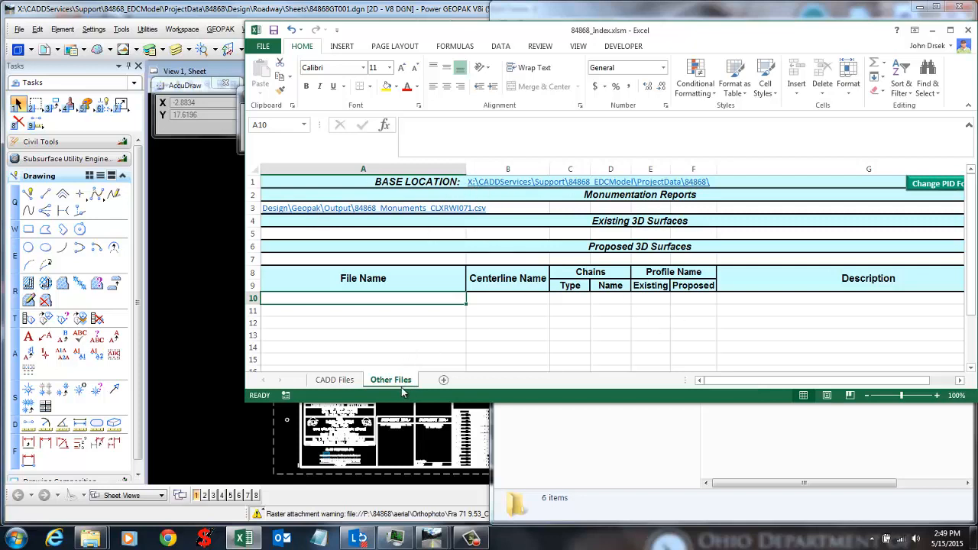
click(328, 379)
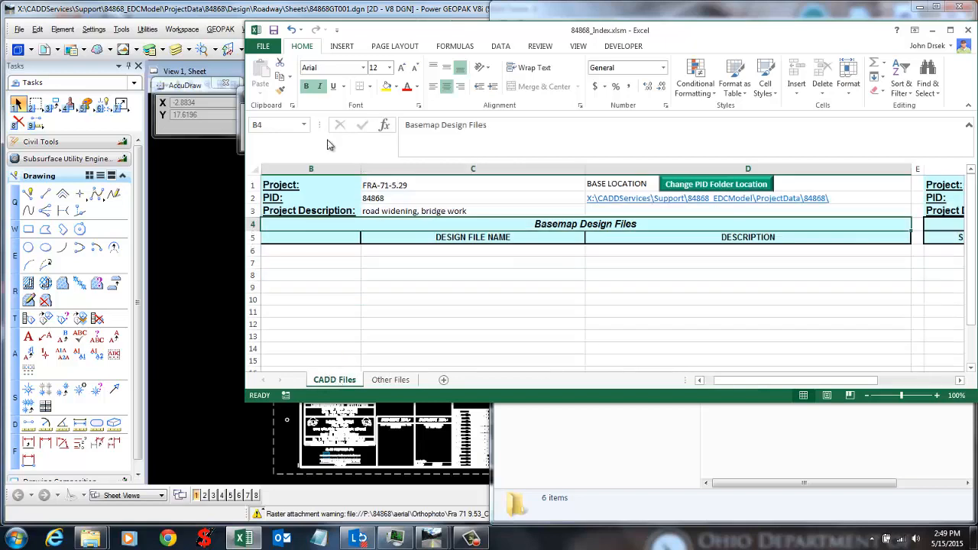
click(214, 11)
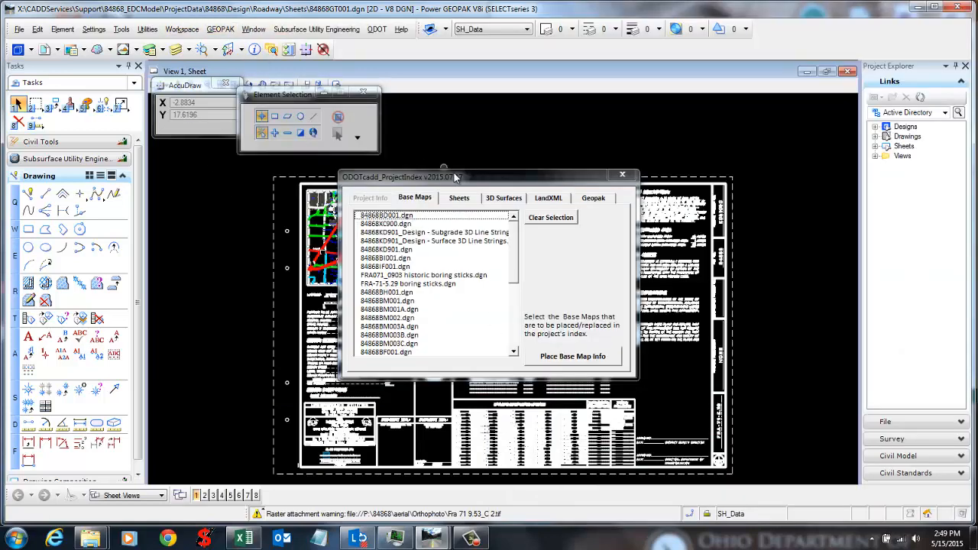
Step: Select the first nine base maps, 84868BD001.dgn through FRA-71-5.29 boring sticks.dgn, and place their info
drag(457, 179, 483, 169)
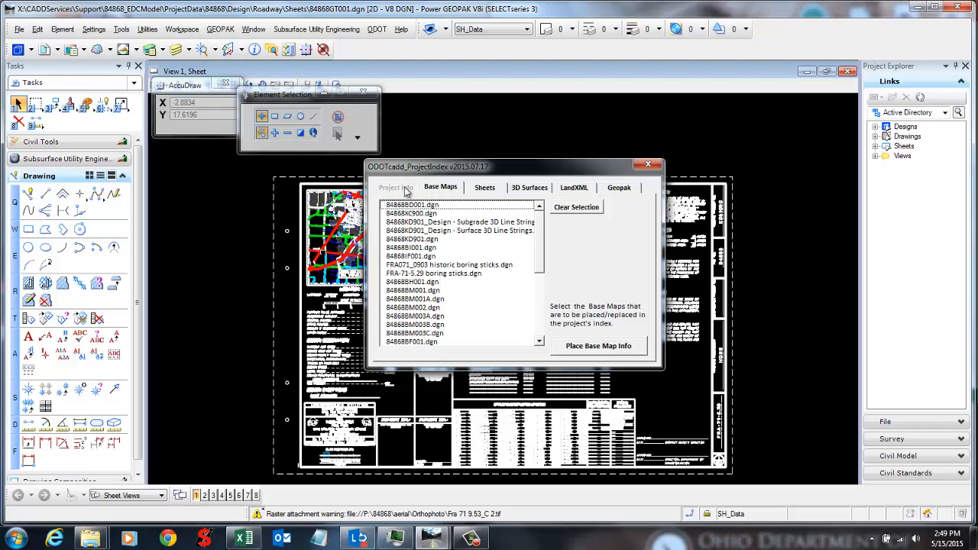
click(438, 189)
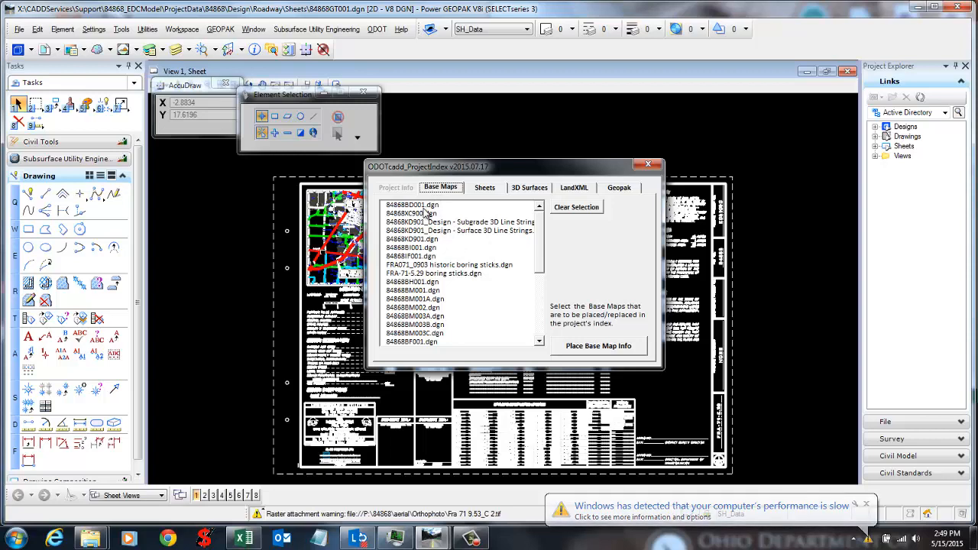
drag(424, 206, 430, 272)
click(429, 222)
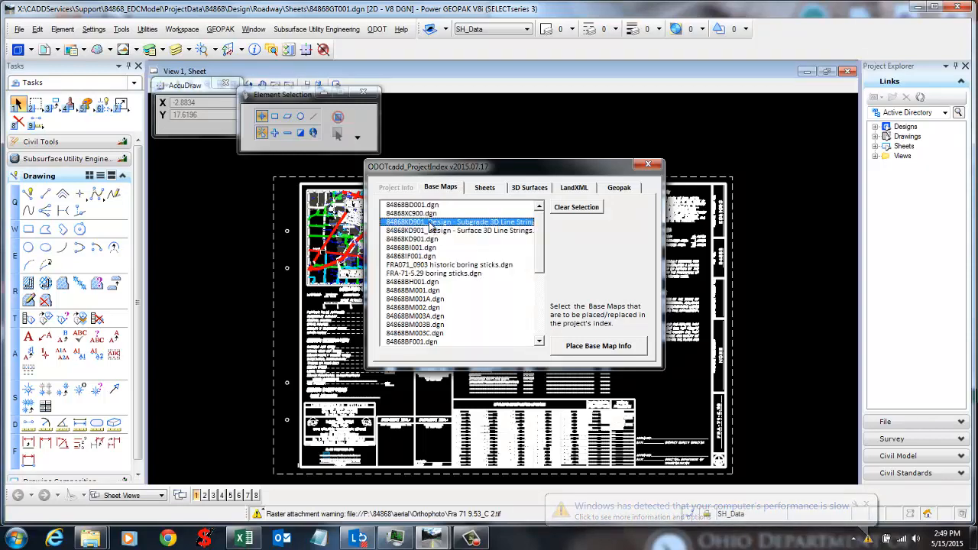
ctrl+click(428, 239)
ctrl+click(427, 255)
ctrl+click(427, 281)
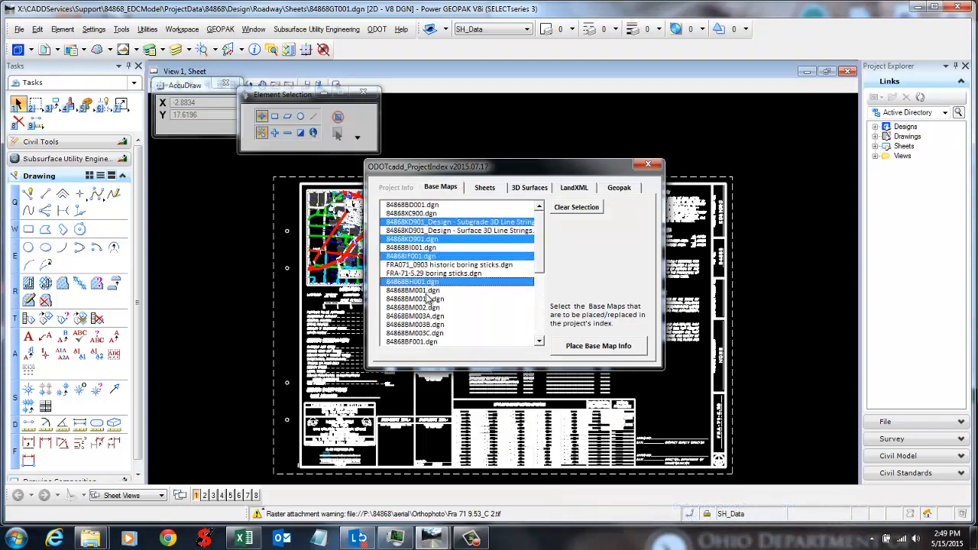
ctrl+click(428, 299)
ctrl+click(428, 324)
click(452, 242)
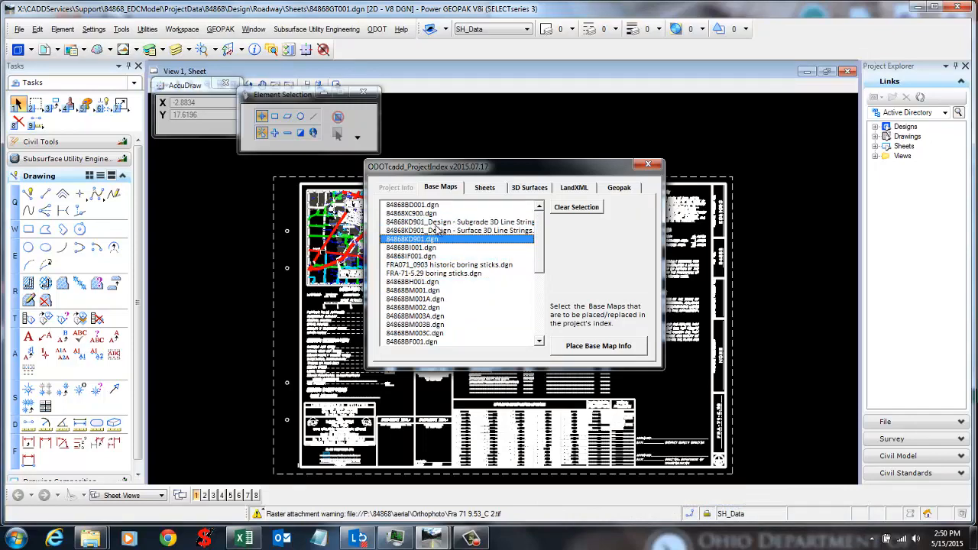
drag(424, 207, 432, 273)
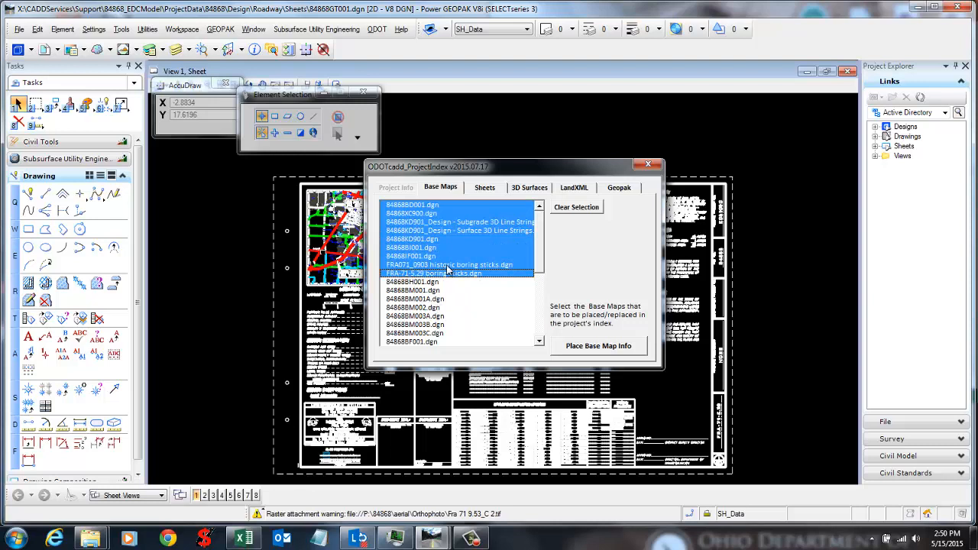
click(594, 350)
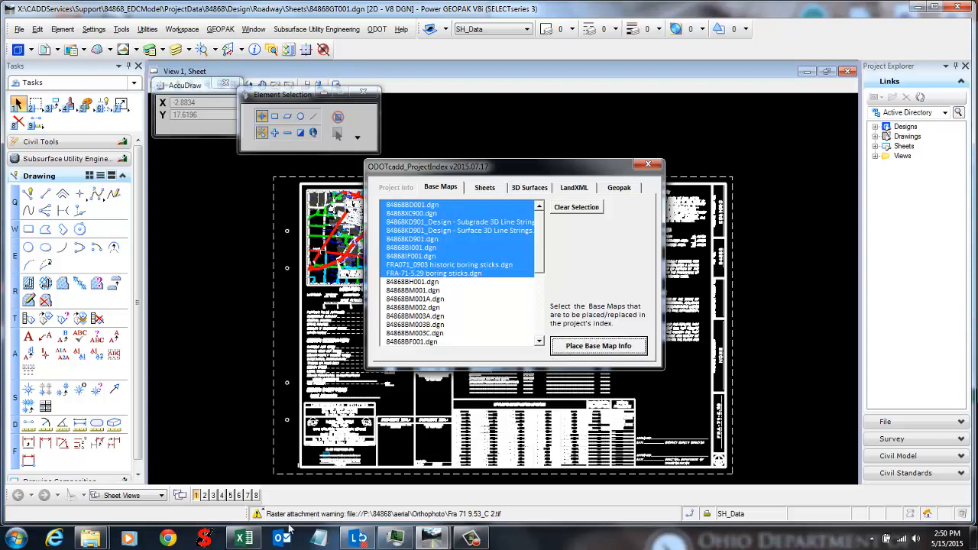
Step: Review the newly filled basemap rows' file paths and descriptions in the Excel index
click(245, 540)
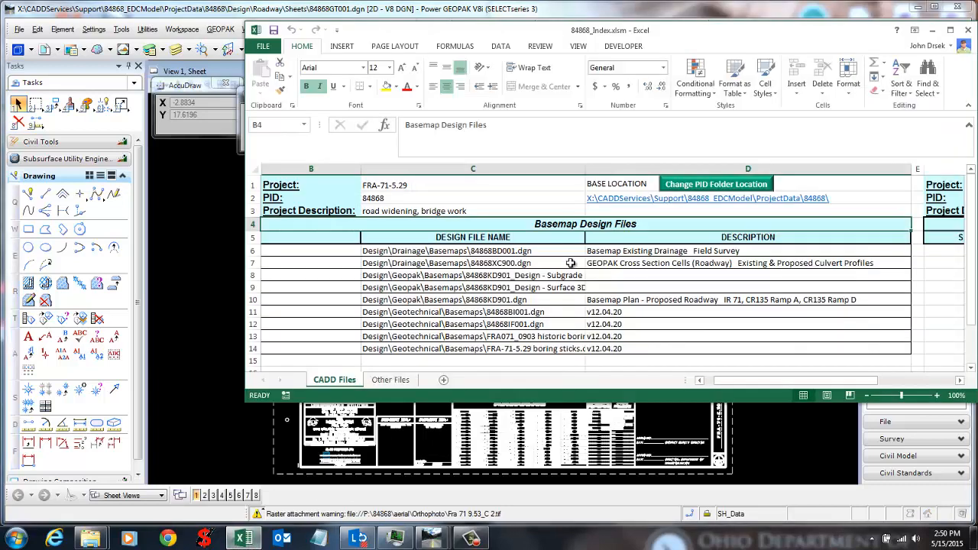
drag(572, 224, 578, 327)
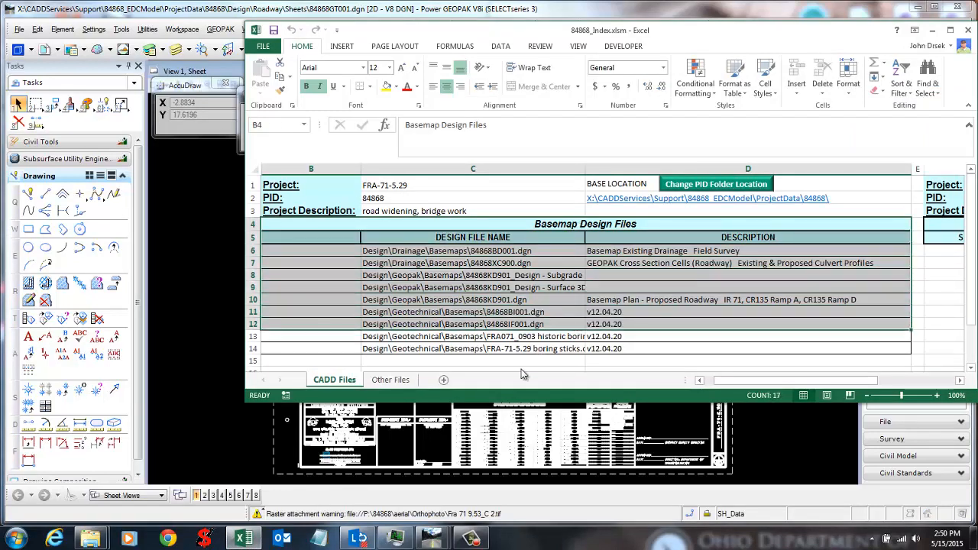
click(500, 296)
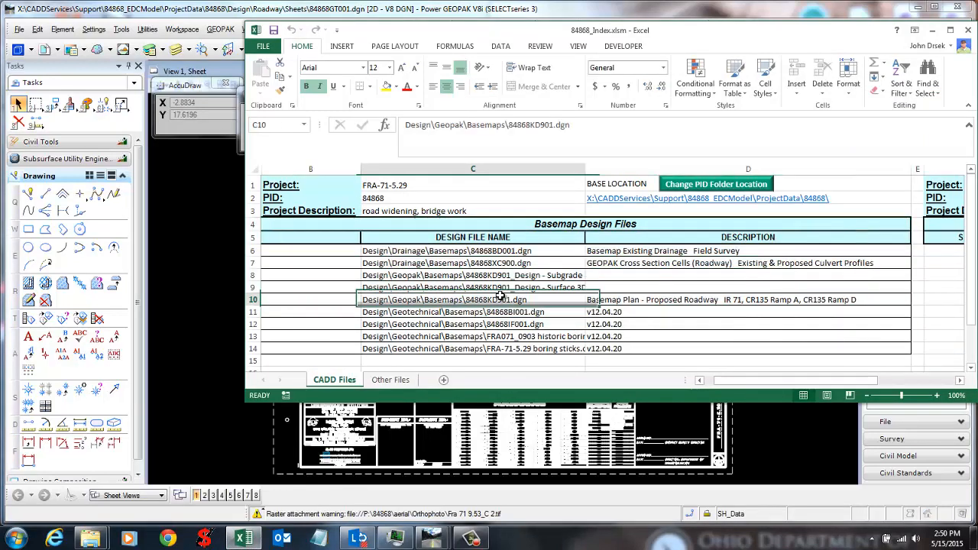
click(369, 252)
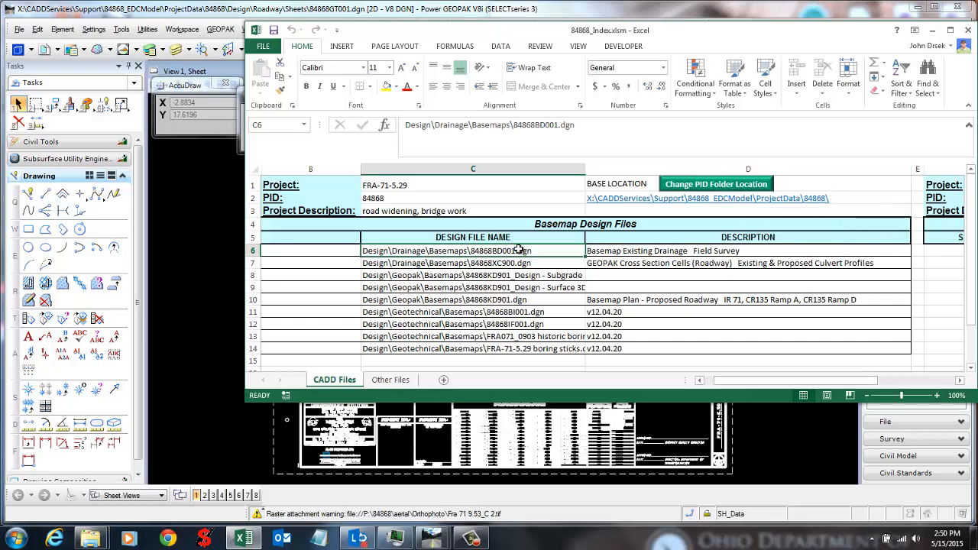
click(699, 250)
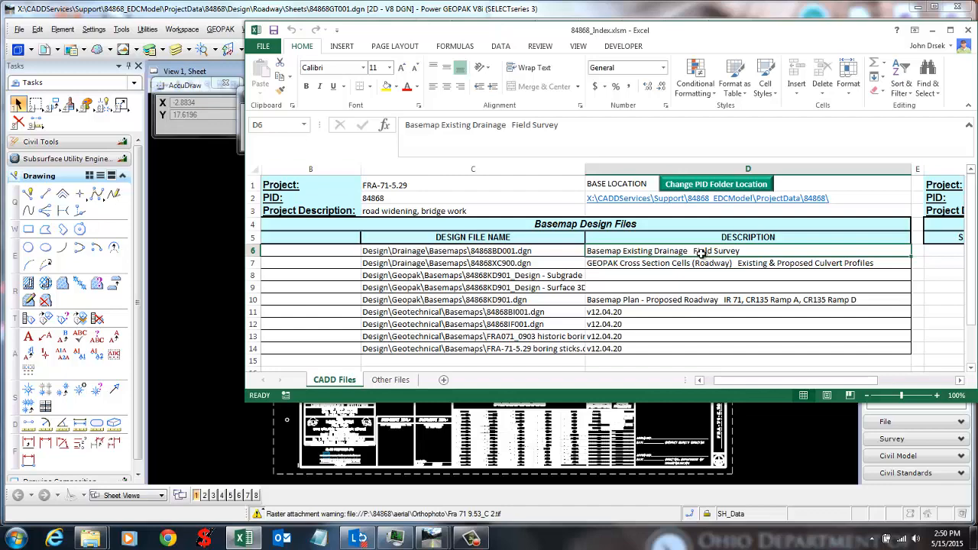
drag(581, 37, 558, 61)
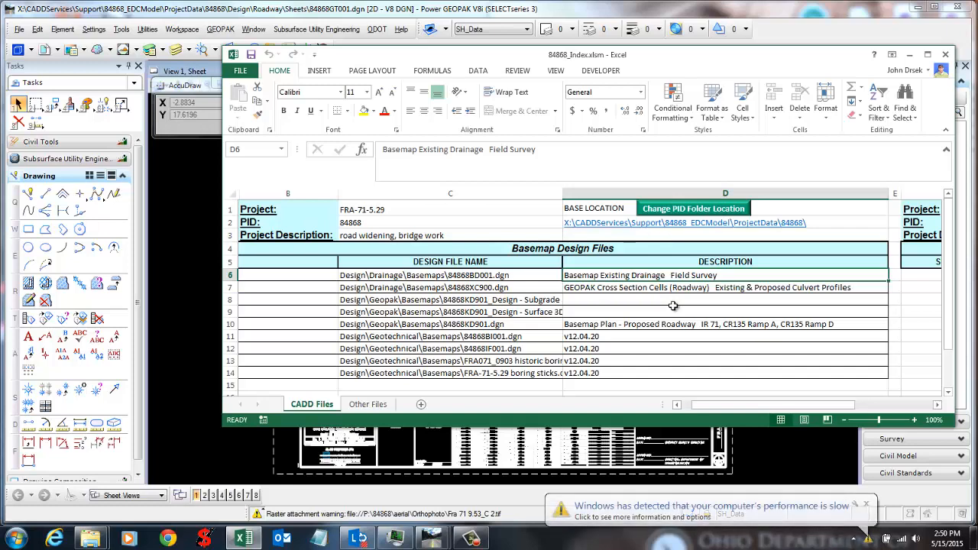
click(589, 300)
Step: Clear the version text descriptions from cells D11 through D14
click(604, 337)
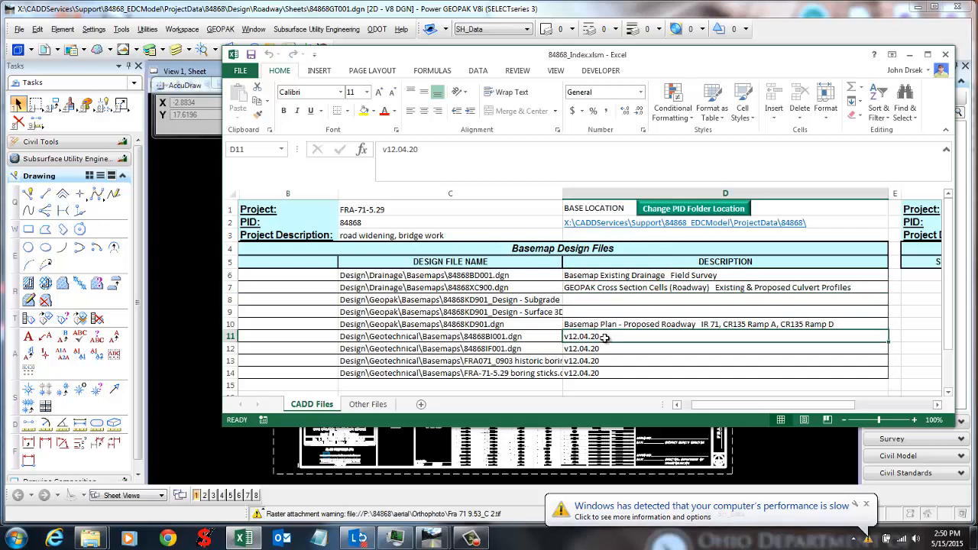
key(Delete)
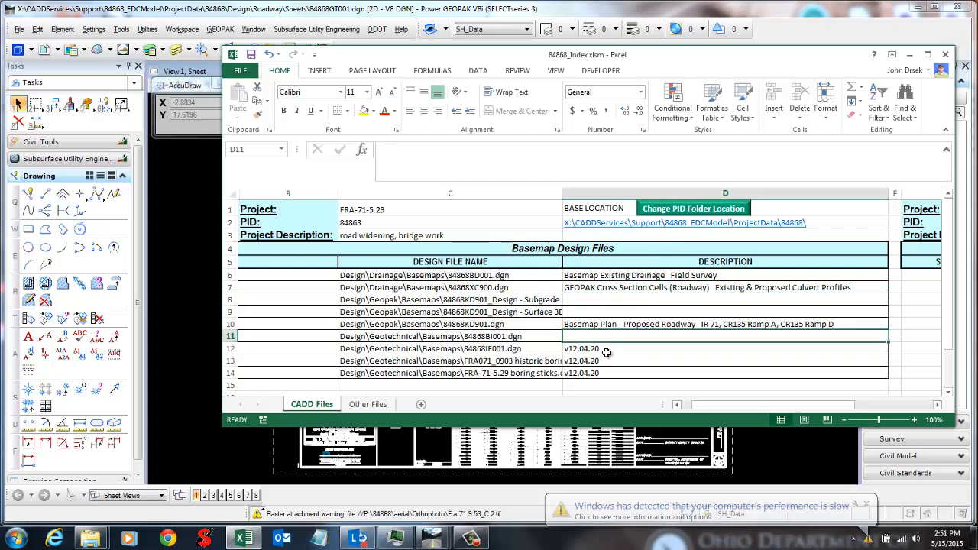
click(605, 351)
key(Delete)
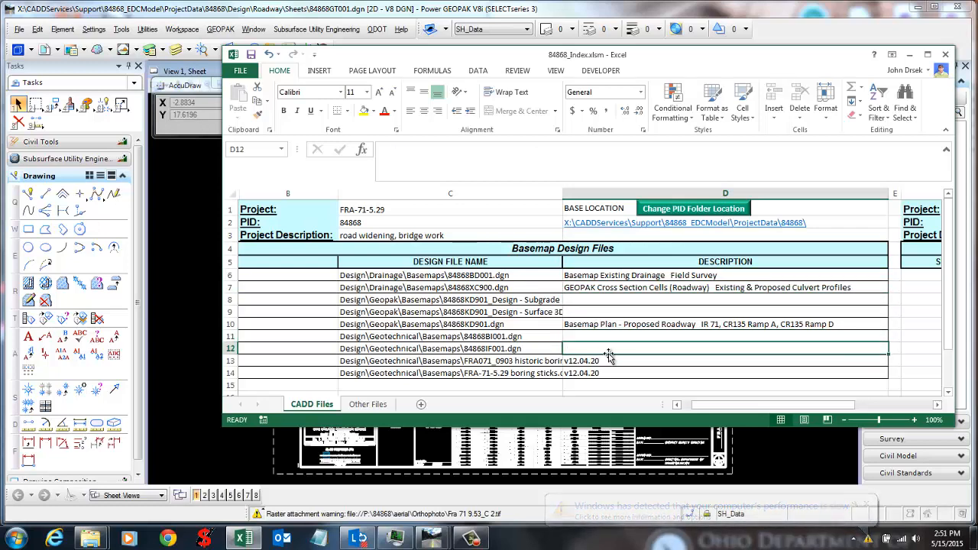
drag(624, 373, 627, 362)
key(Delete)
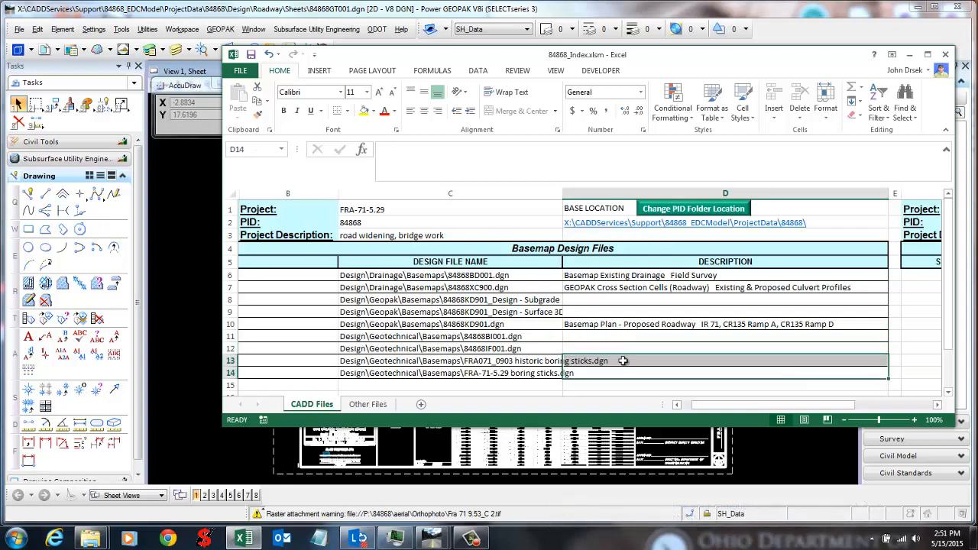
click(598, 348)
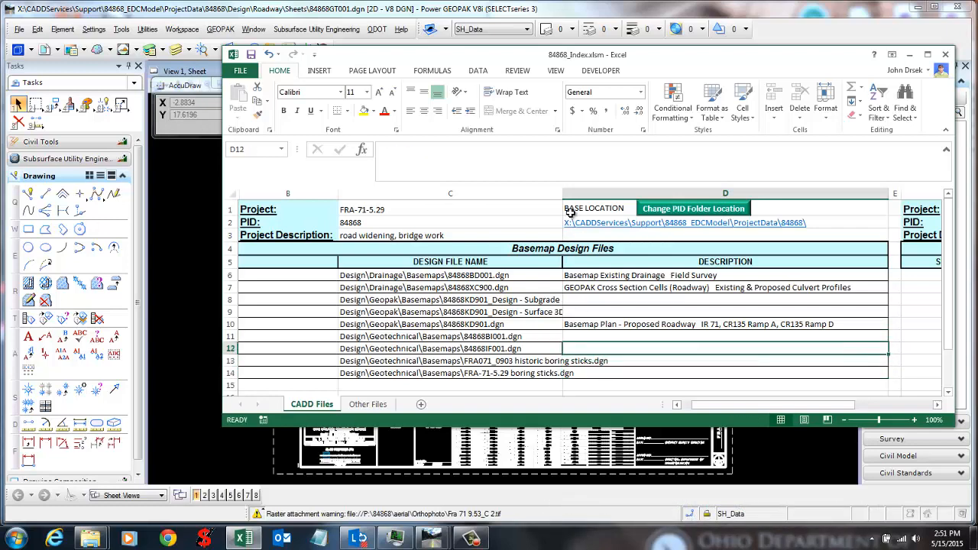
Step: Widen column C to show the full basemap file names
drag(563, 193, 646, 193)
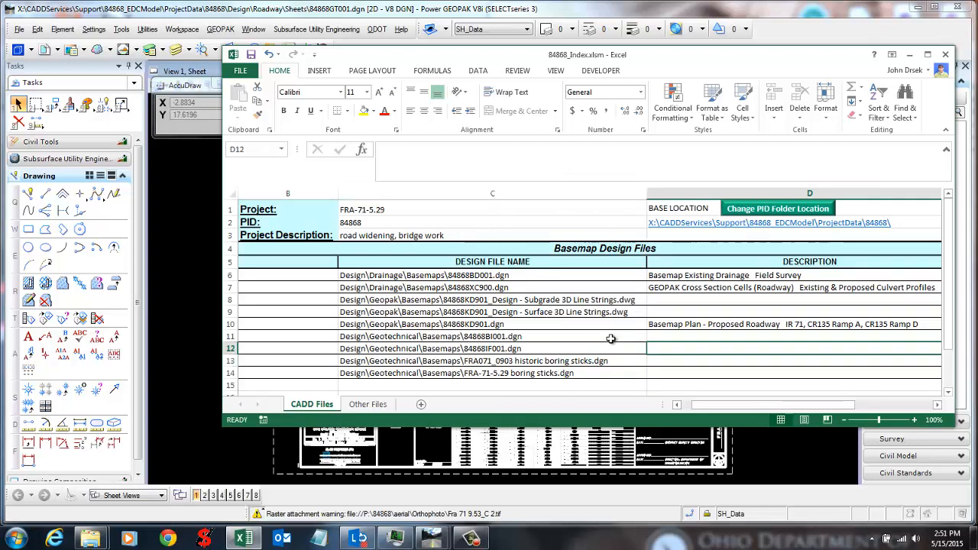
drag(718, 405, 721, 404)
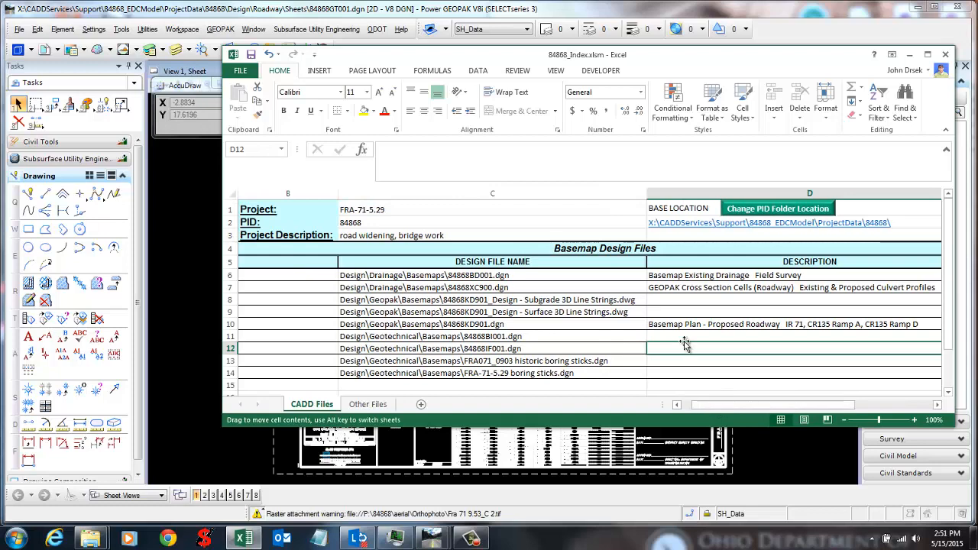
click(682, 362)
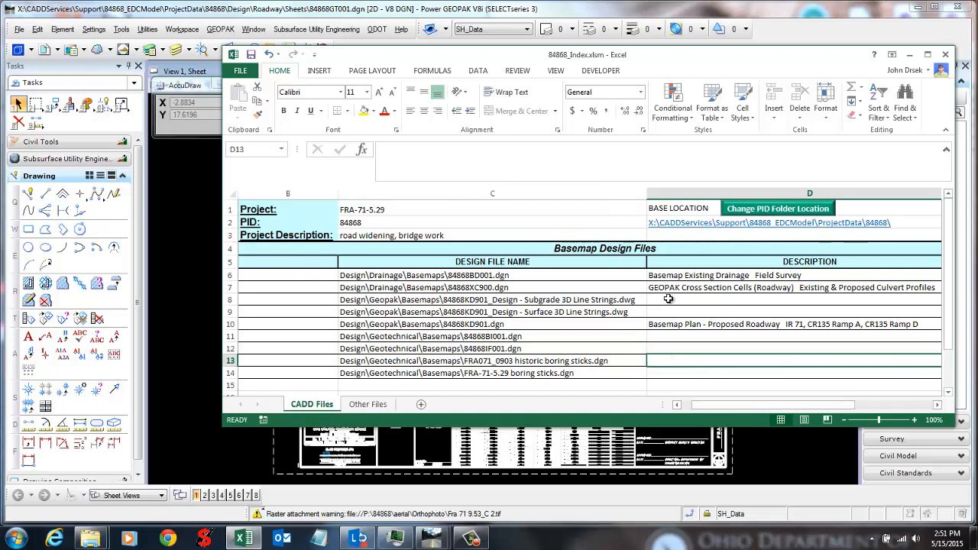
Step: Edit D7 to read 'GEOPAK Cross Section Cell Existing & Proposed Culvert Profiles', removing '(Roadway)'
click(784, 286)
double_click(785, 284)
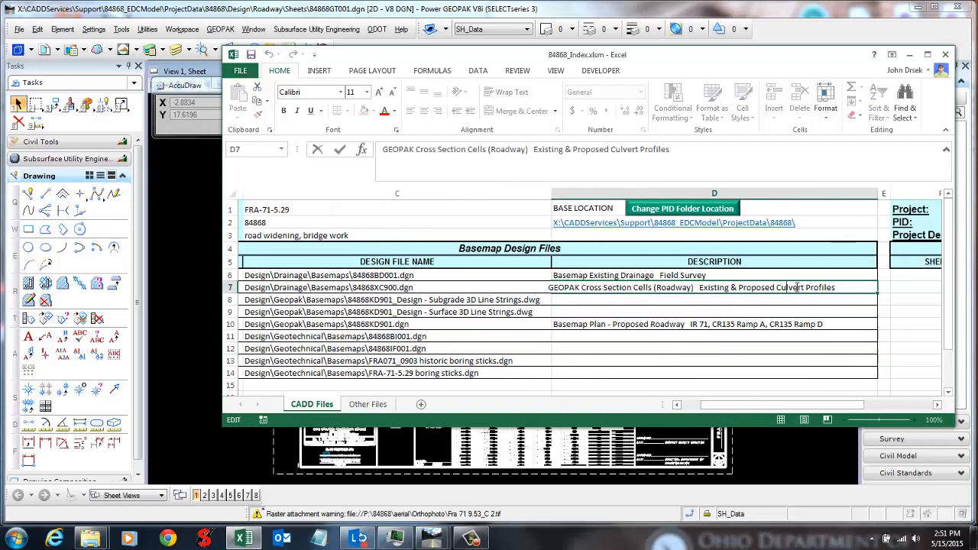
drag(698, 286, 650, 287)
key(Delete)
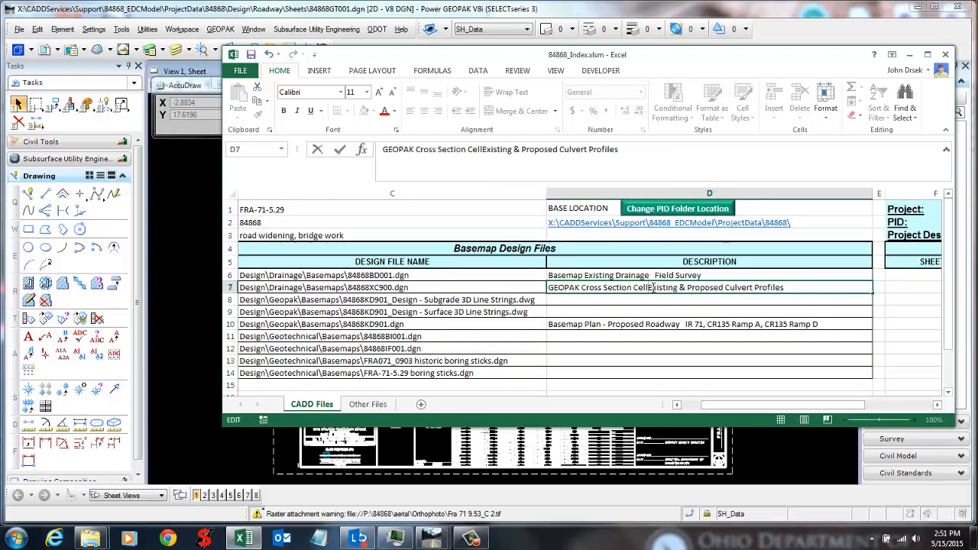
key(Return)
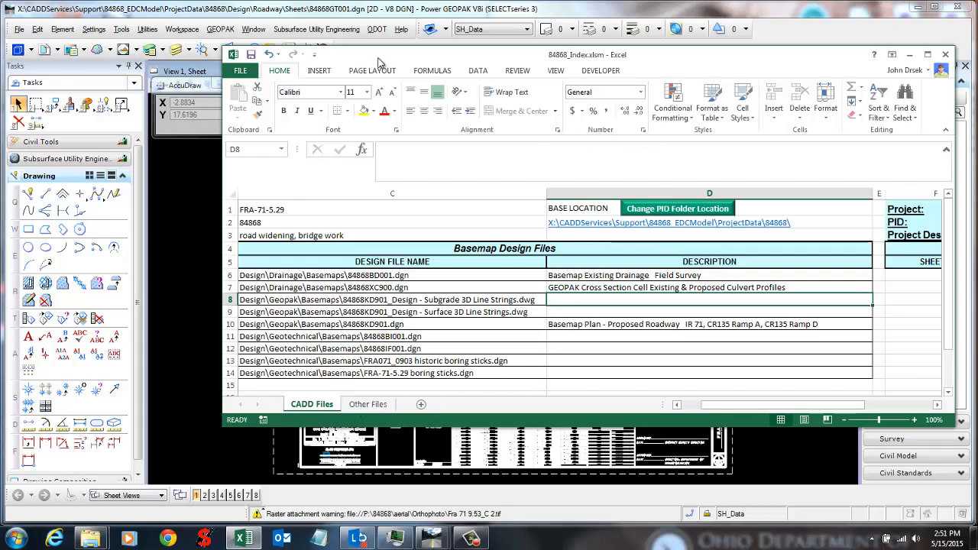
drag(379, 58, 624, 52)
Step: Place 84868BM001A.dgn's base map info into the index and check its new entry in C6
drag(420, 169, 285, 127)
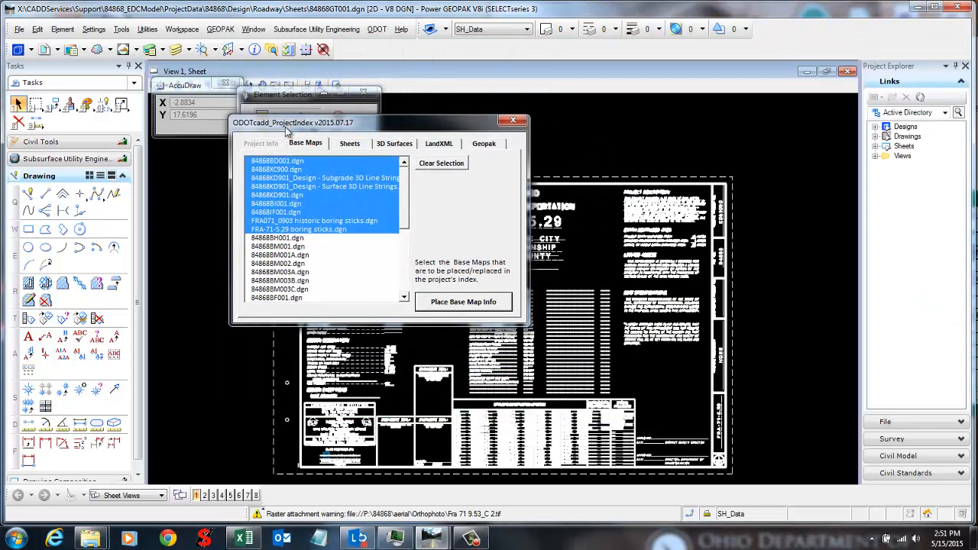
click(284, 239)
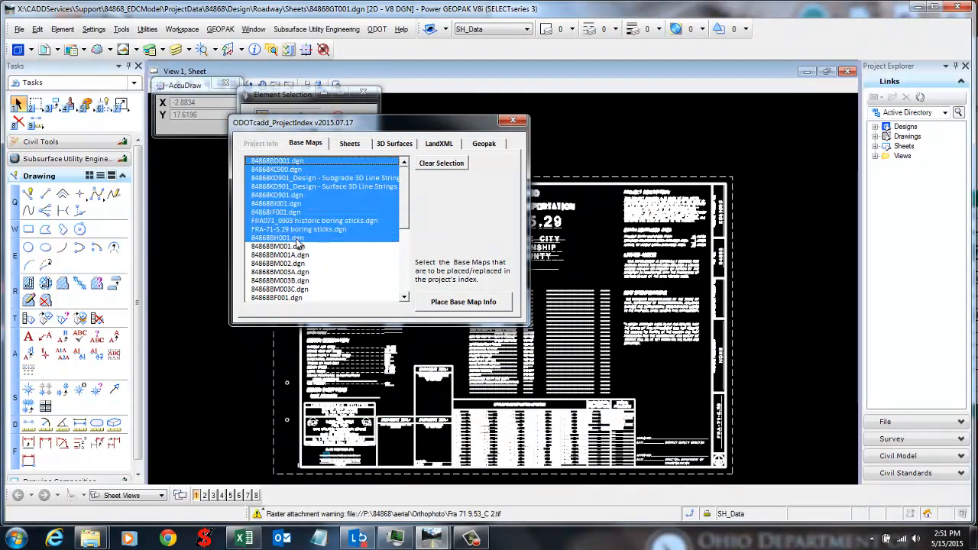
click(238, 540)
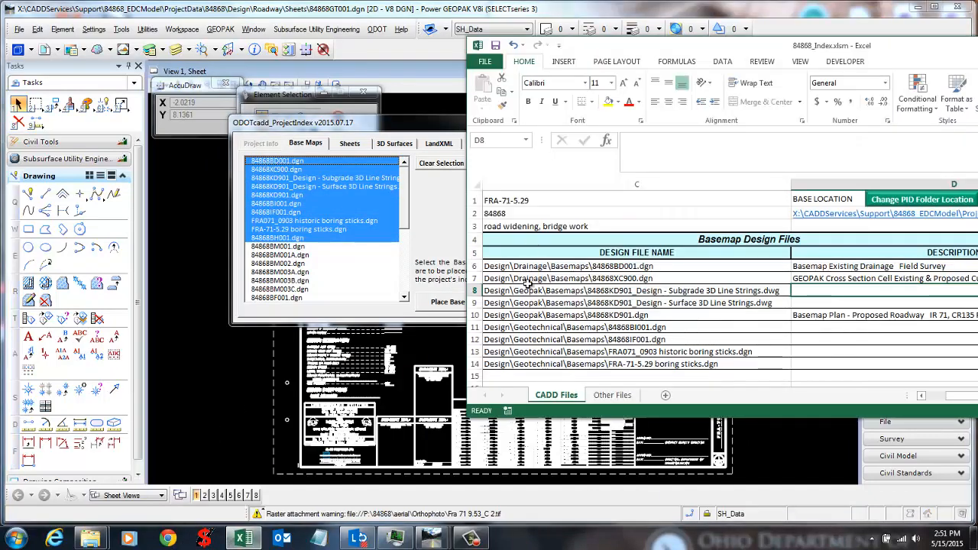
click(298, 255)
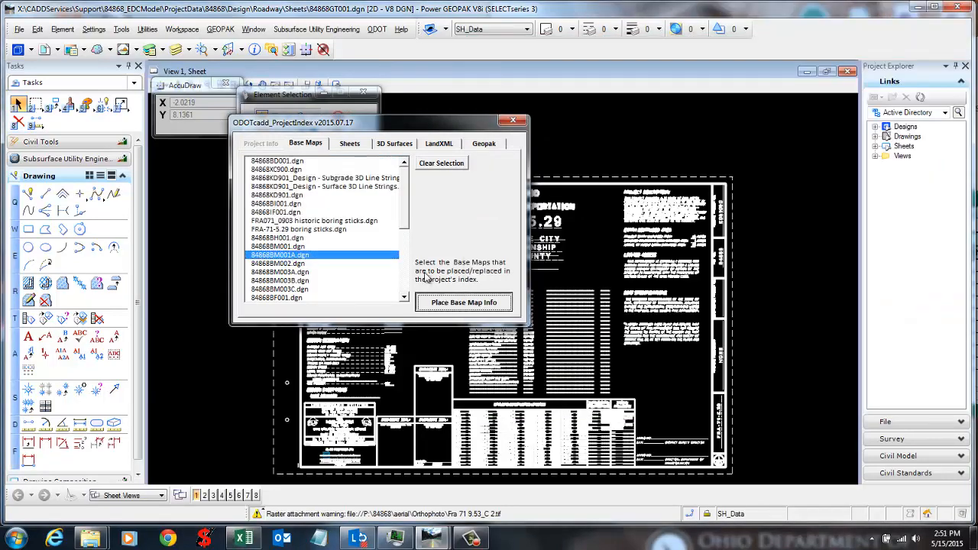
click(451, 302)
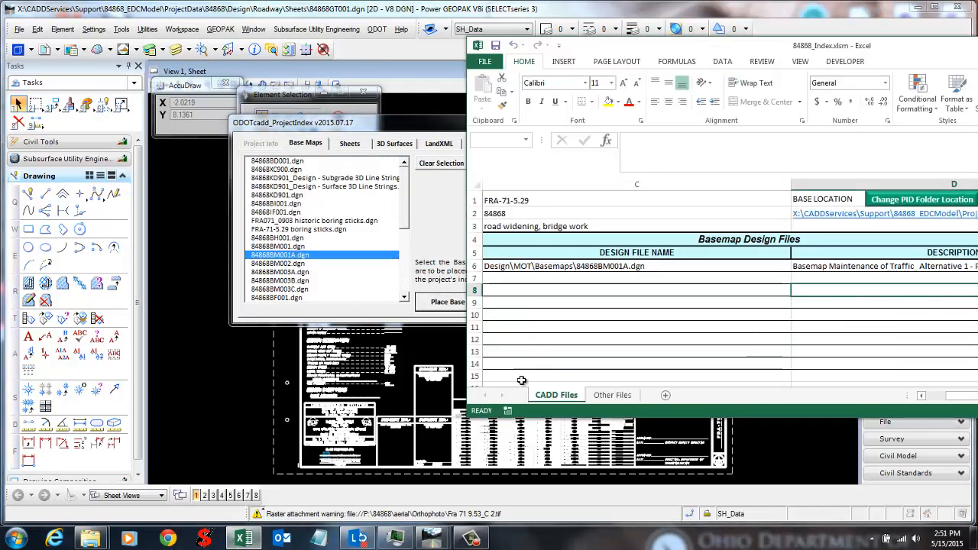
click(564, 331)
drag(588, 278, 626, 363)
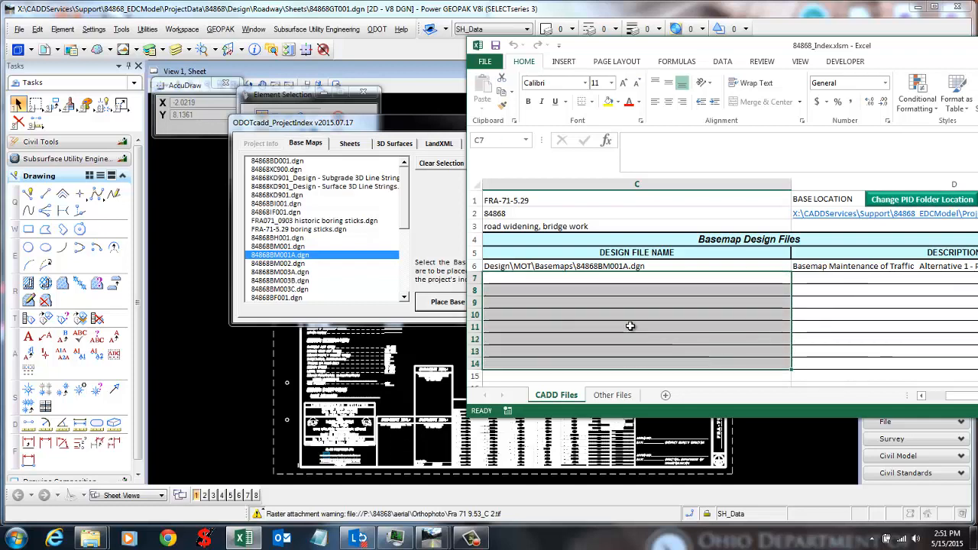
click(616, 265)
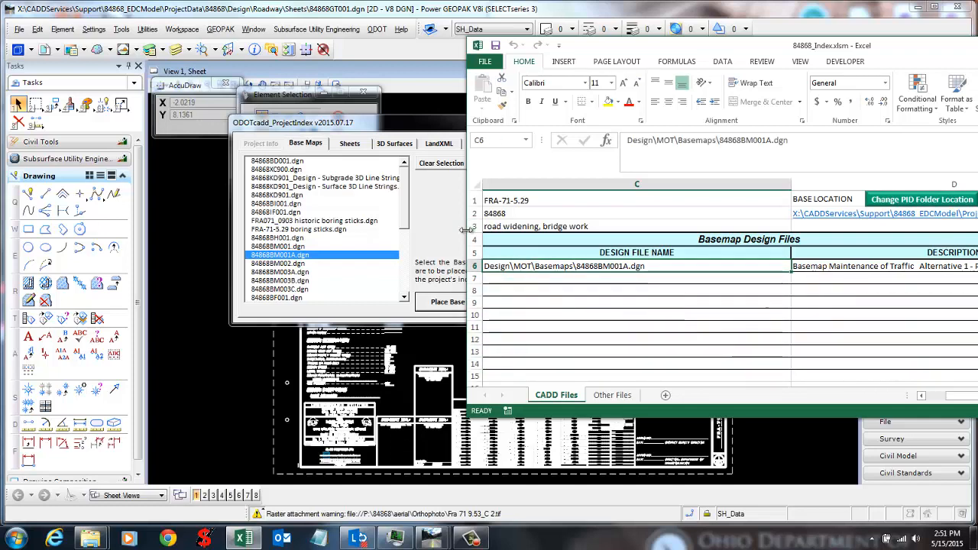
Step: Place base maps 84868KD901 through 84868BM001.dgn into the index, then bring up the Sheets list
click(437, 230)
drag(339, 180, 339, 246)
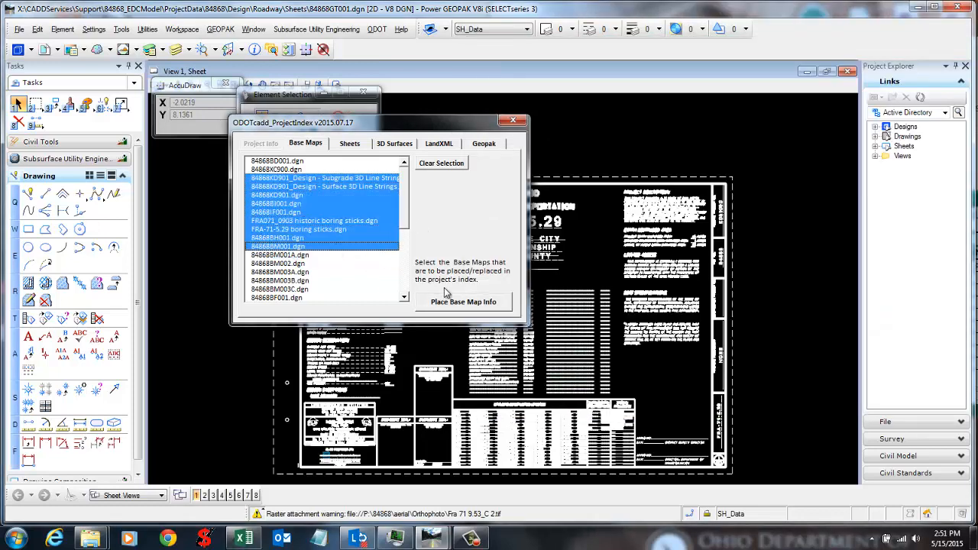
click(465, 302)
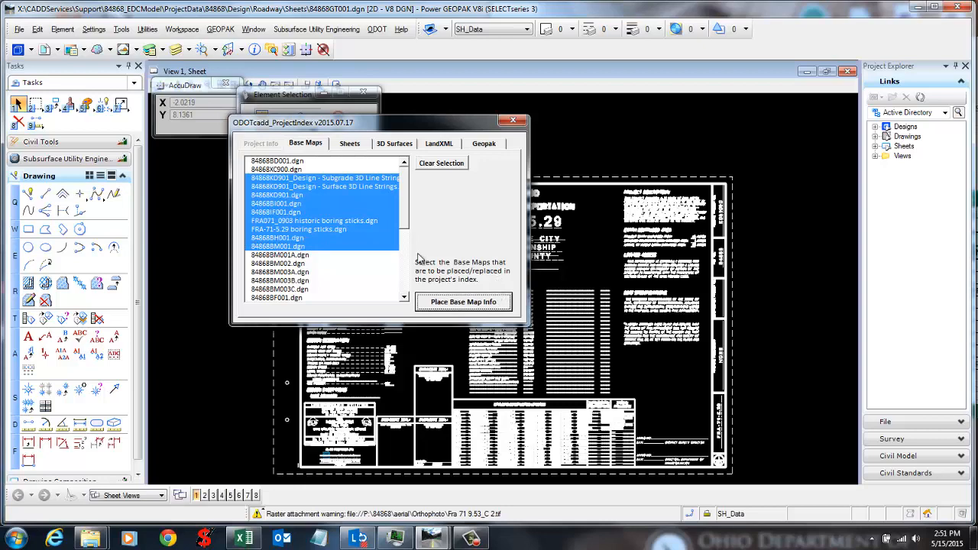
click(351, 144)
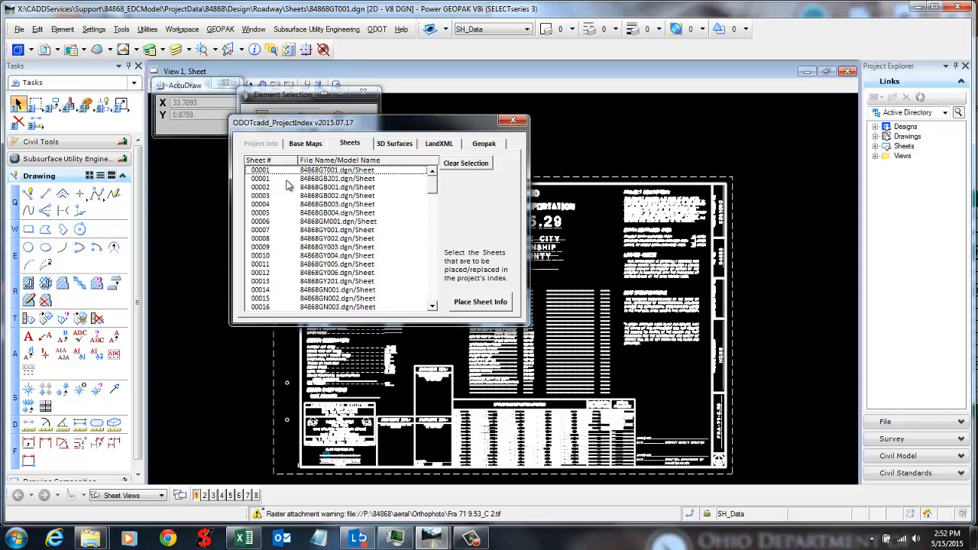
click(339, 221)
click(359, 256)
click(345, 204)
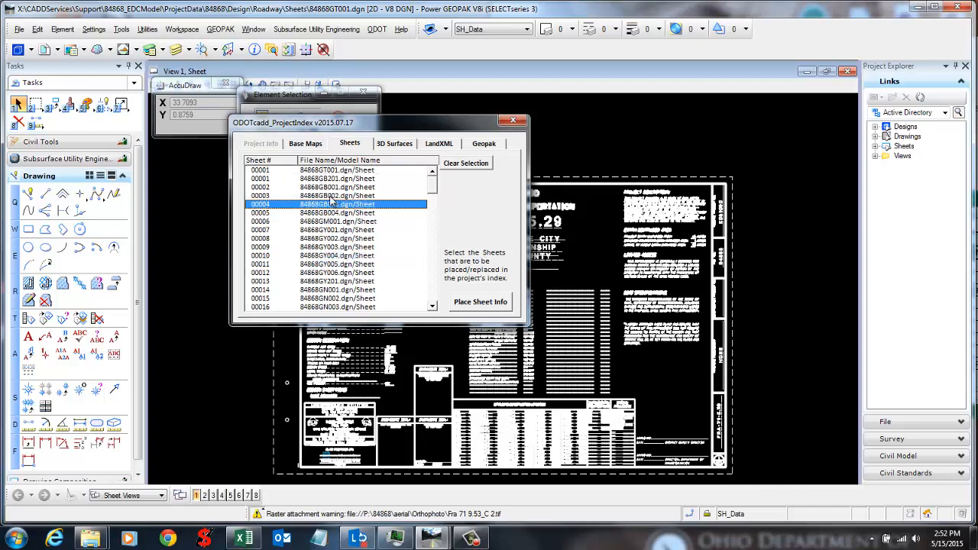
click(314, 171)
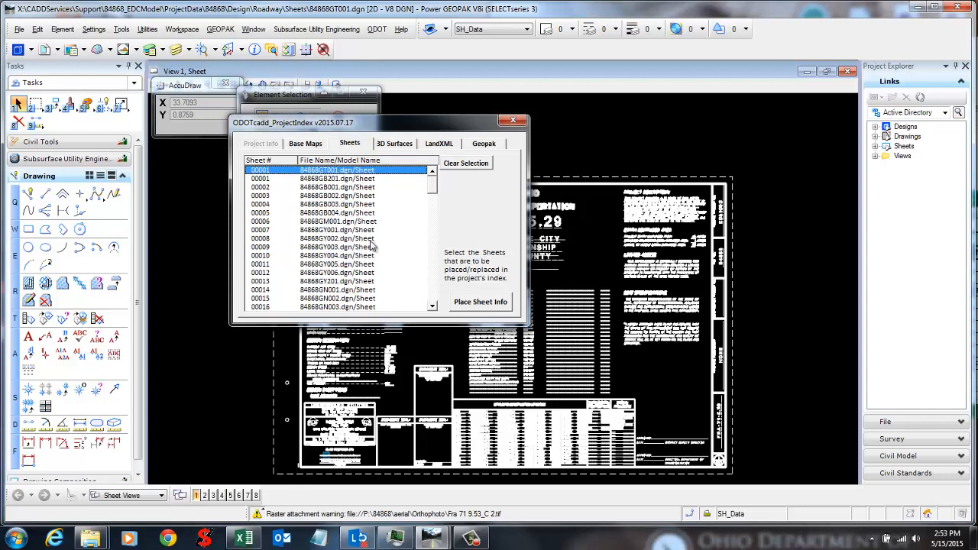
click(394, 281)
click(356, 221)
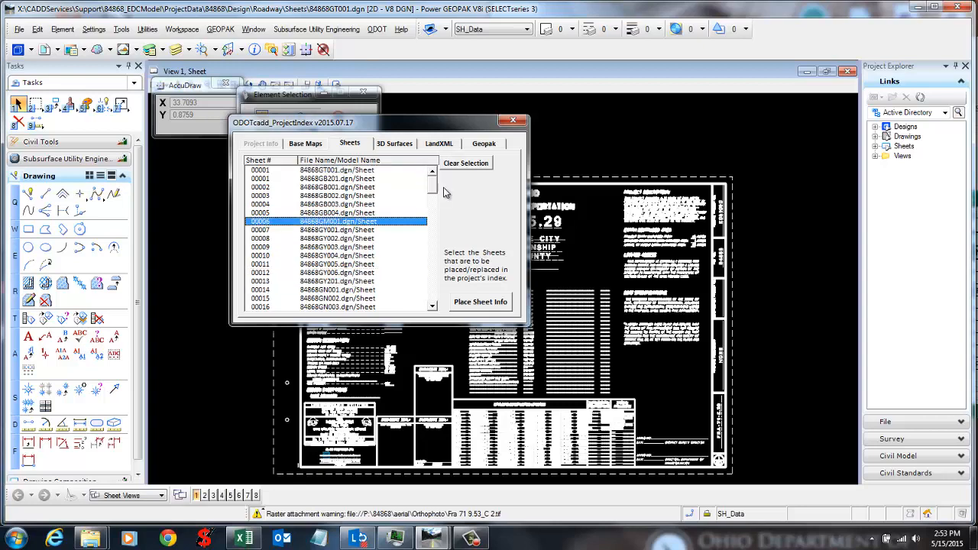
scroll(386, 213, down, 2)
click(385, 213)
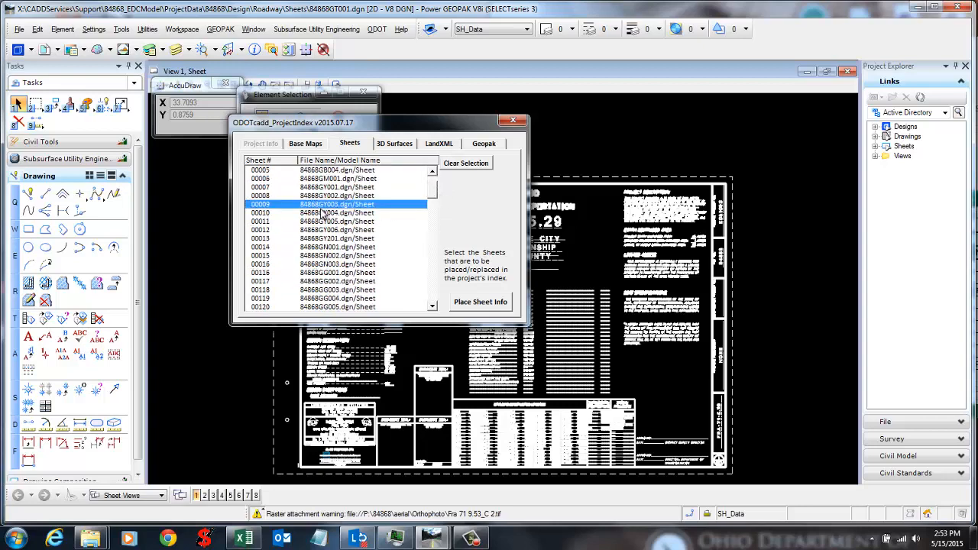
drag(304, 171, 330, 302)
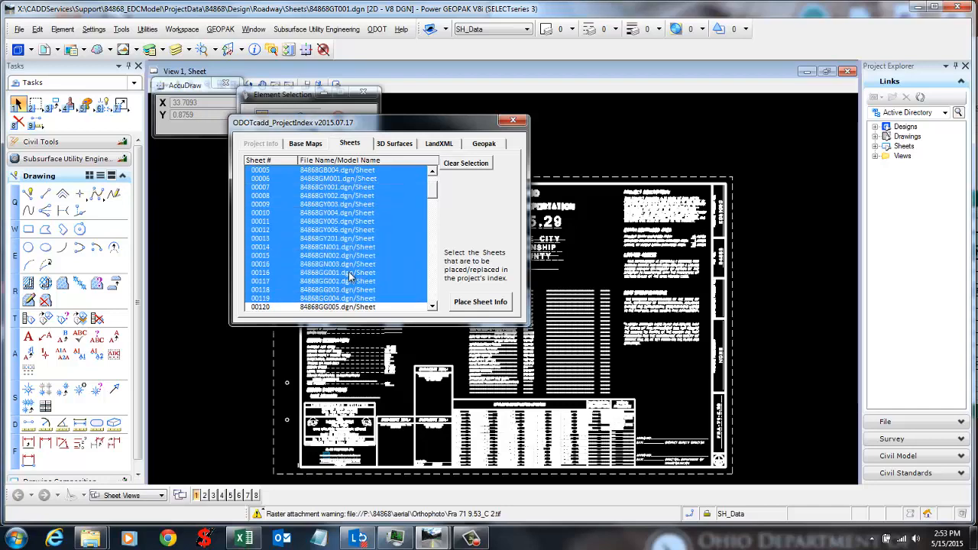
click(373, 256)
drag(359, 181, 350, 272)
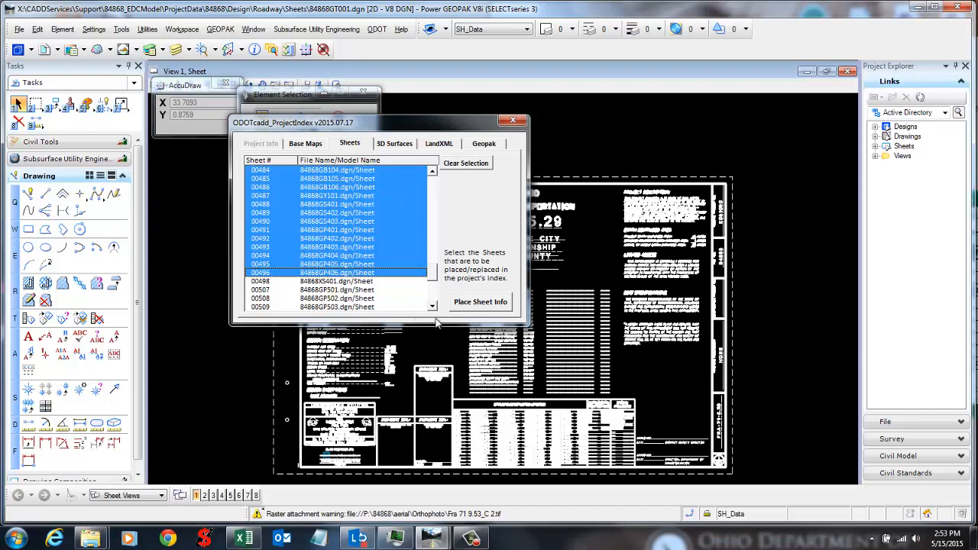
click(480, 303)
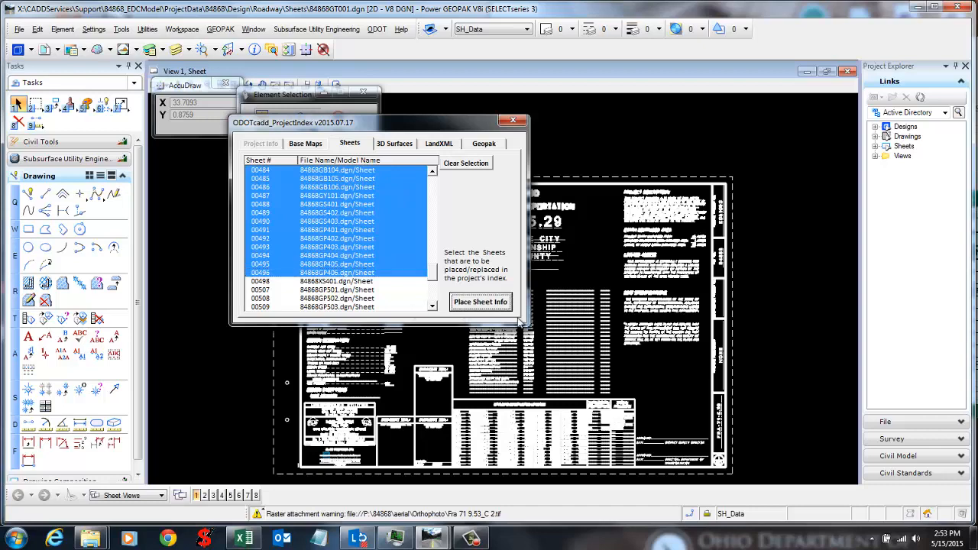
click(243, 539)
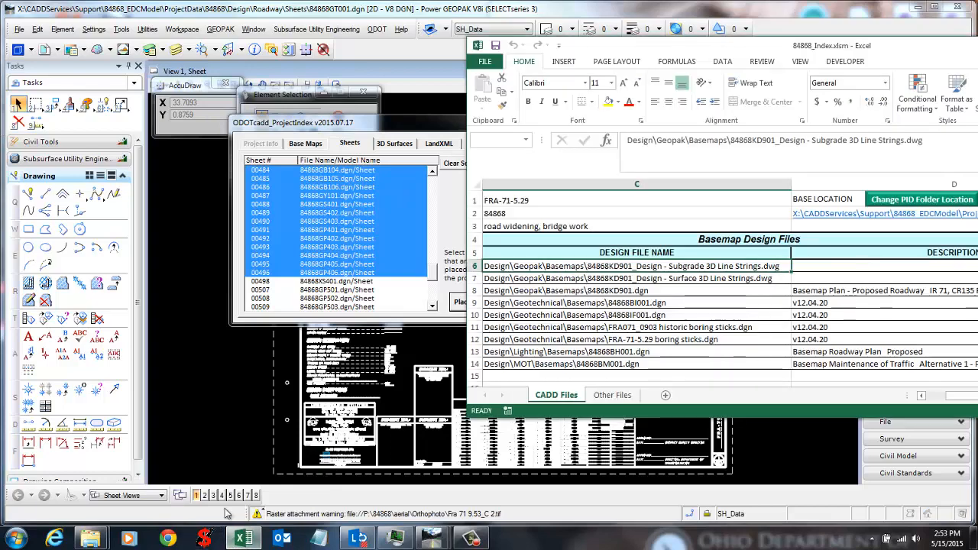
Step: Maximize the workbook and check sheet 6's number, file name, model name and description
drag(848, 45, 721, 1)
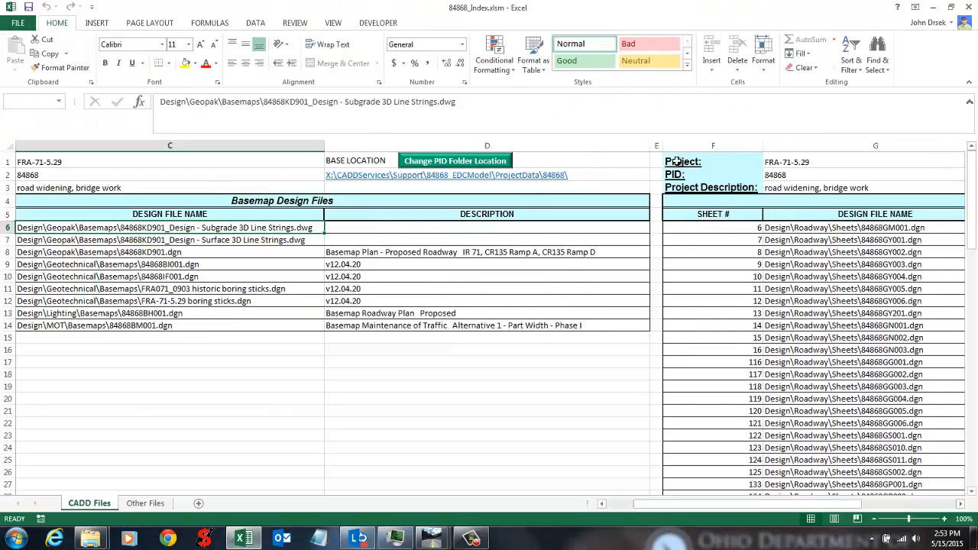
scroll(611, 344, right, 5)
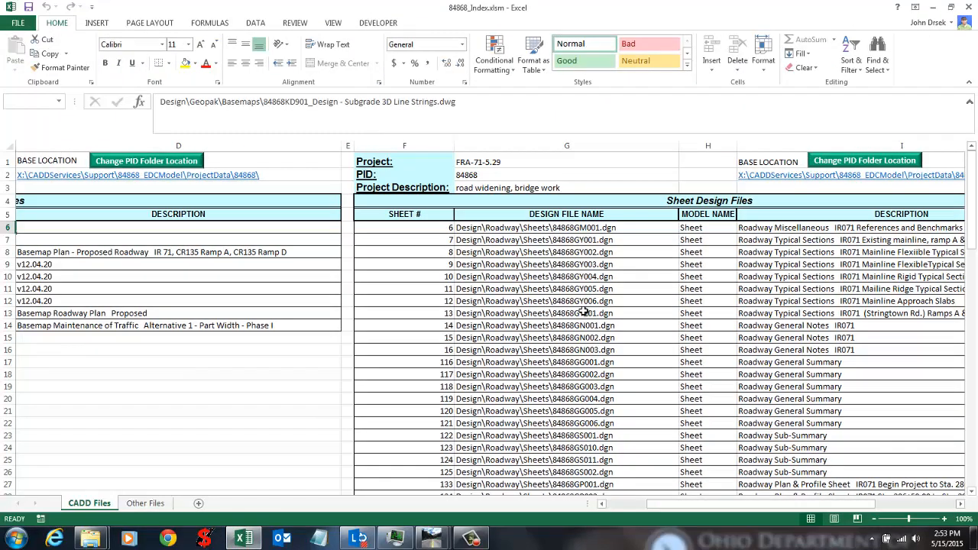
drag(720, 201, 722, 246)
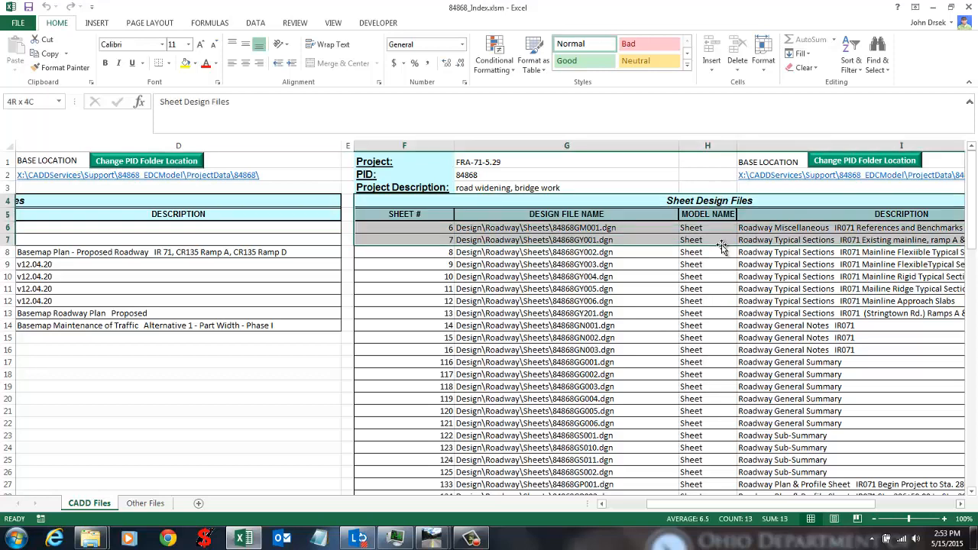
click(722, 313)
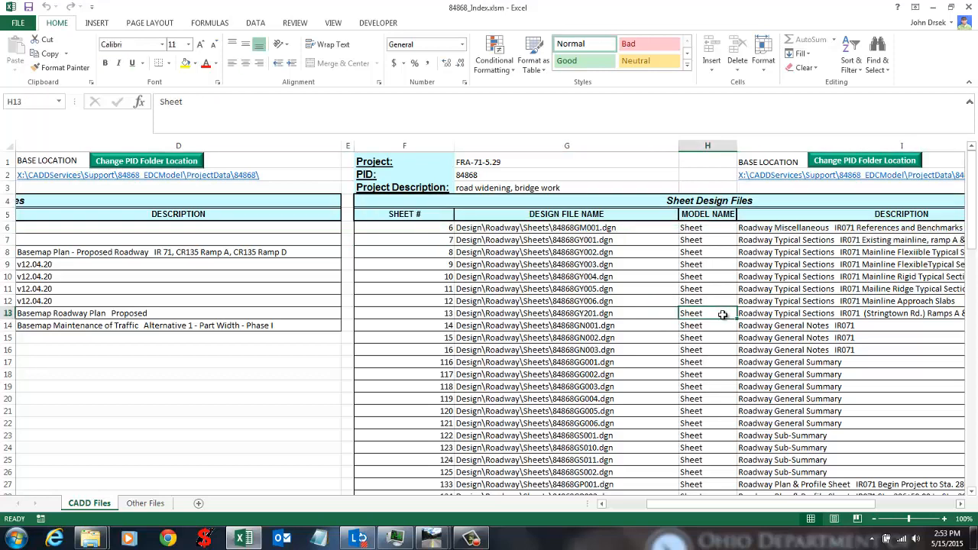
click(433, 230)
click(507, 230)
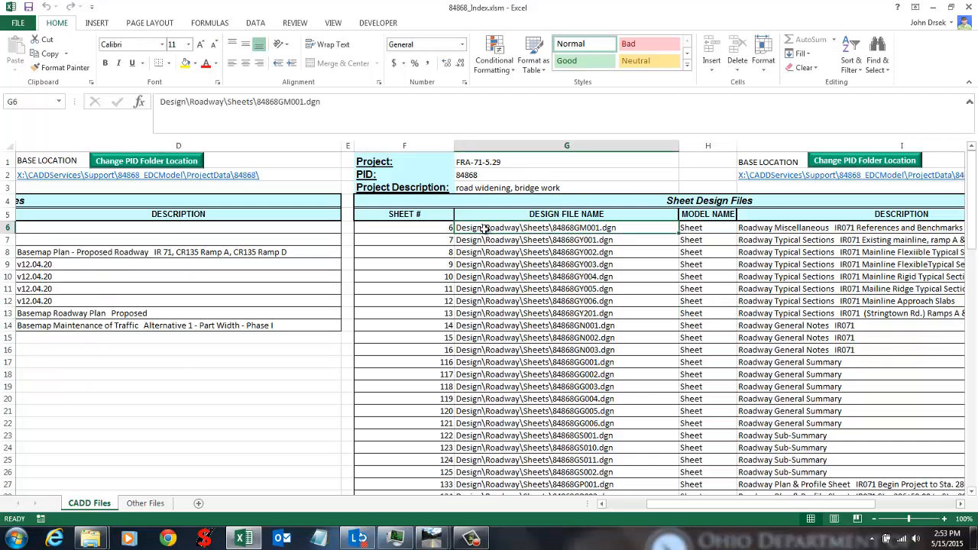
click(708, 229)
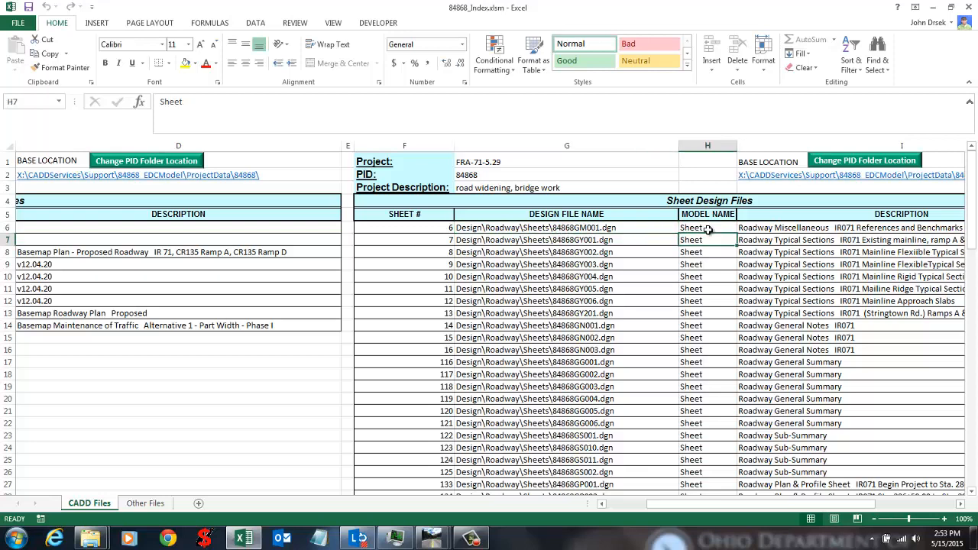
key(Right)
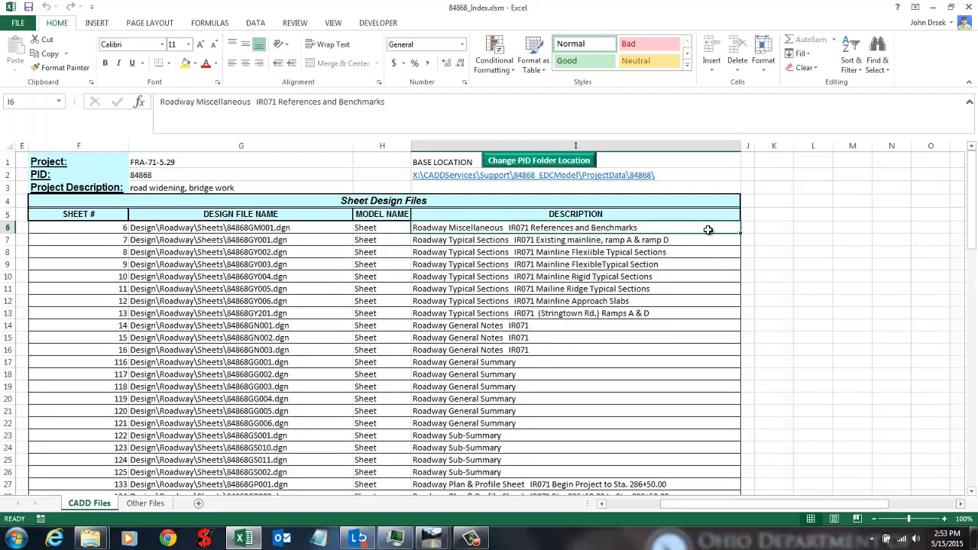
right_click(708, 229)
key(Escape)
Step: Review the sheet descriptions in rows 7 through 23, then restore Excel to a smaller window
click(578, 240)
click(573, 252)
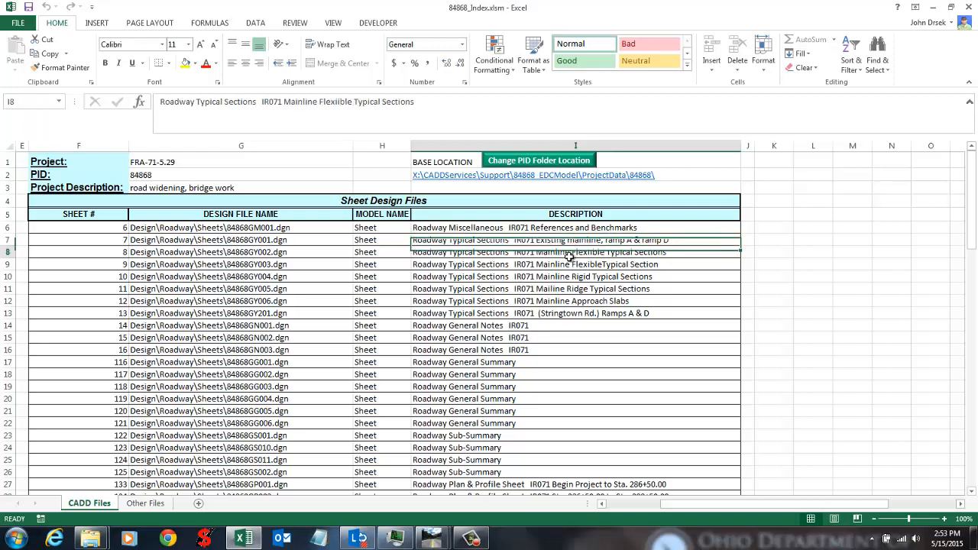
click(567, 278)
click(563, 292)
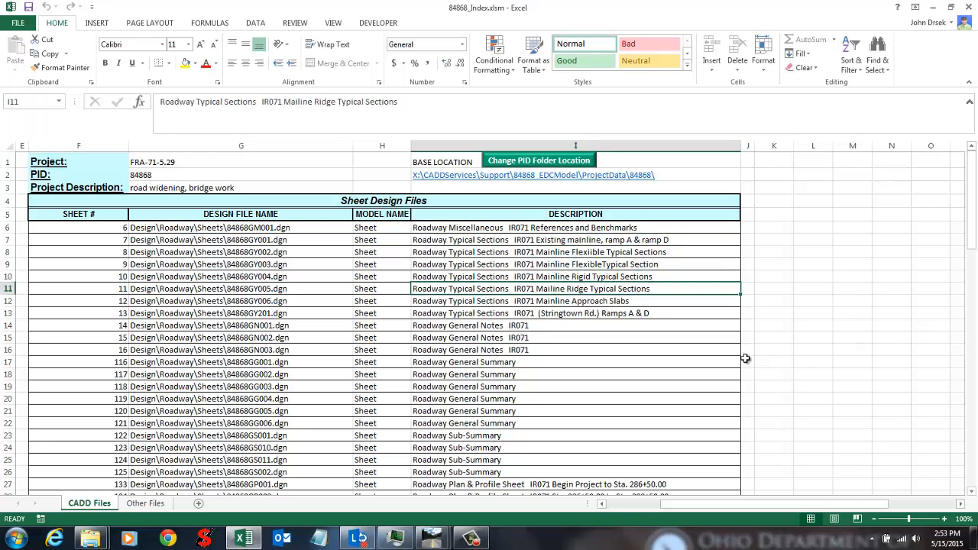
drag(630, 240, 632, 317)
click(632, 294)
click(622, 252)
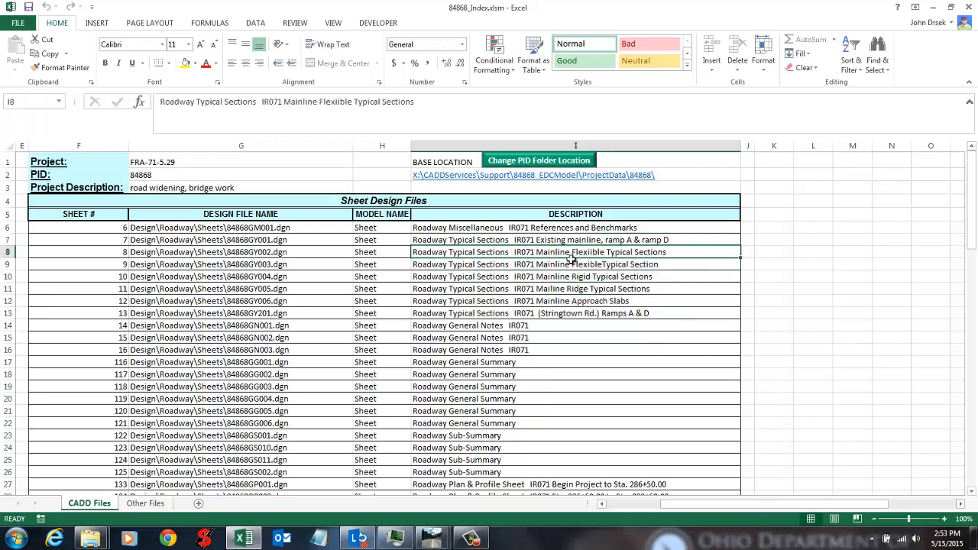
click(567, 264)
click(559, 276)
click(596, 313)
click(634, 350)
click(627, 435)
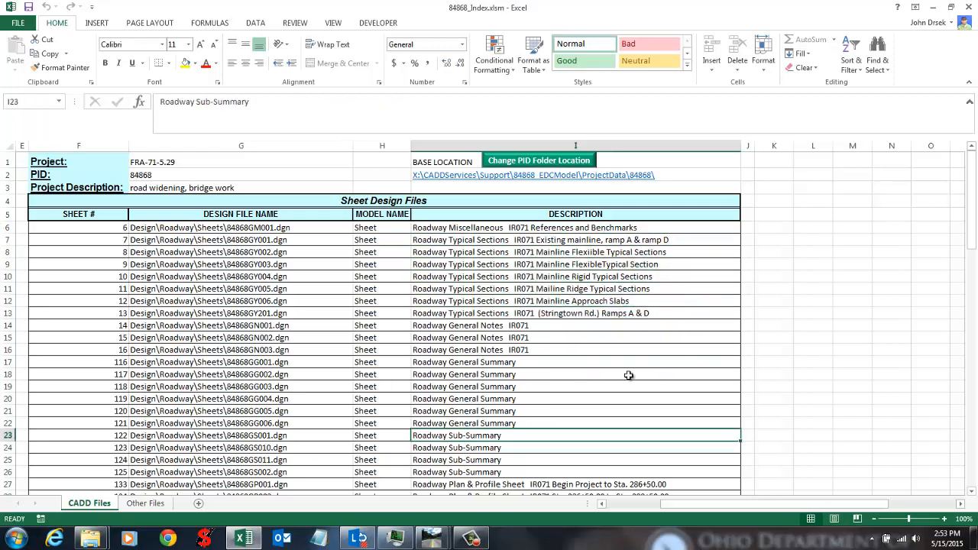
click(580, 374)
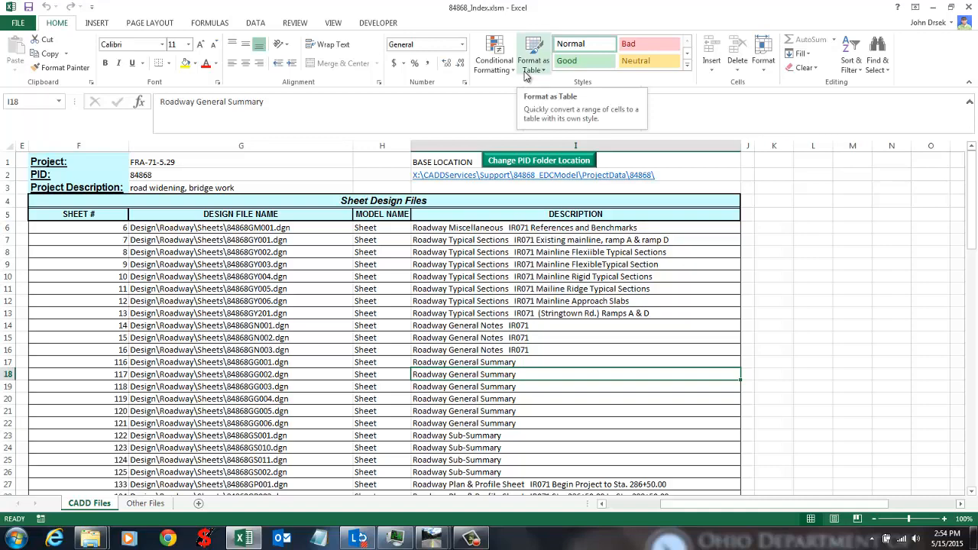
click(549, 288)
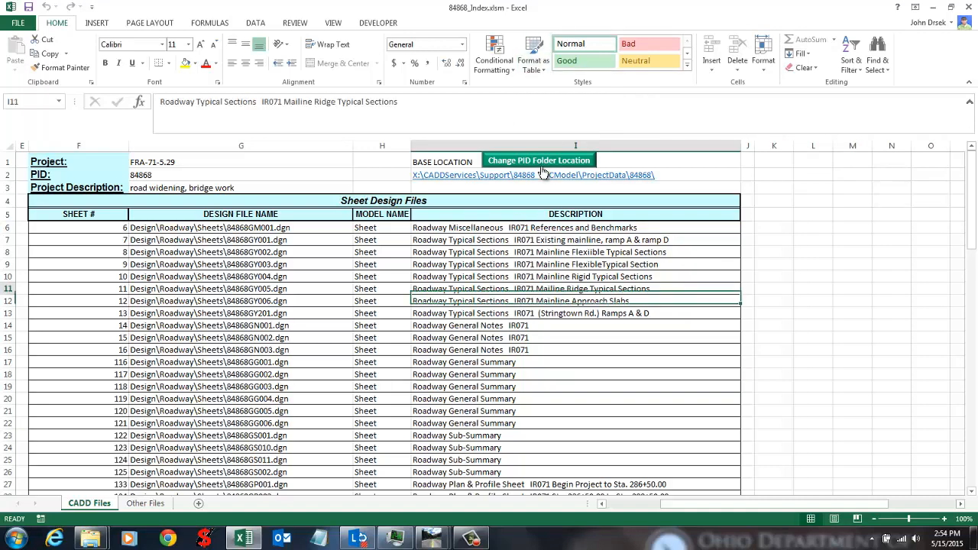
double_click(504, 8)
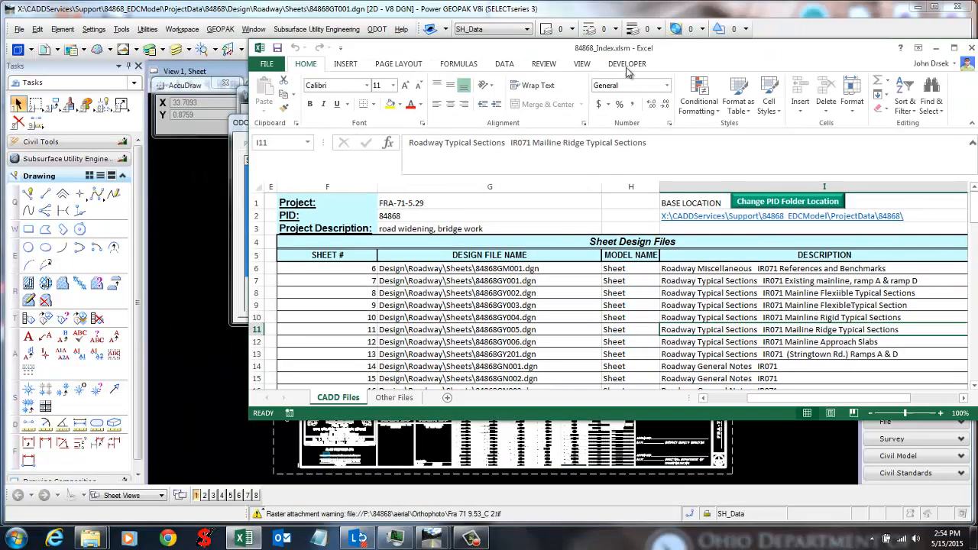
Step: Bring ODOTcadd_ProjectIndex forward on its 3D Surfaces page listing the TIN and XML surface files
click(261, 121)
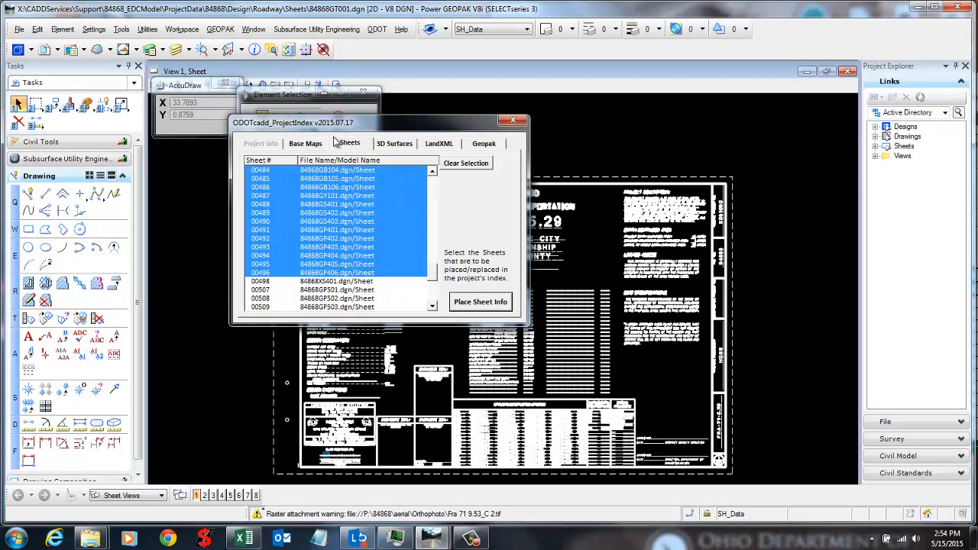
click(390, 144)
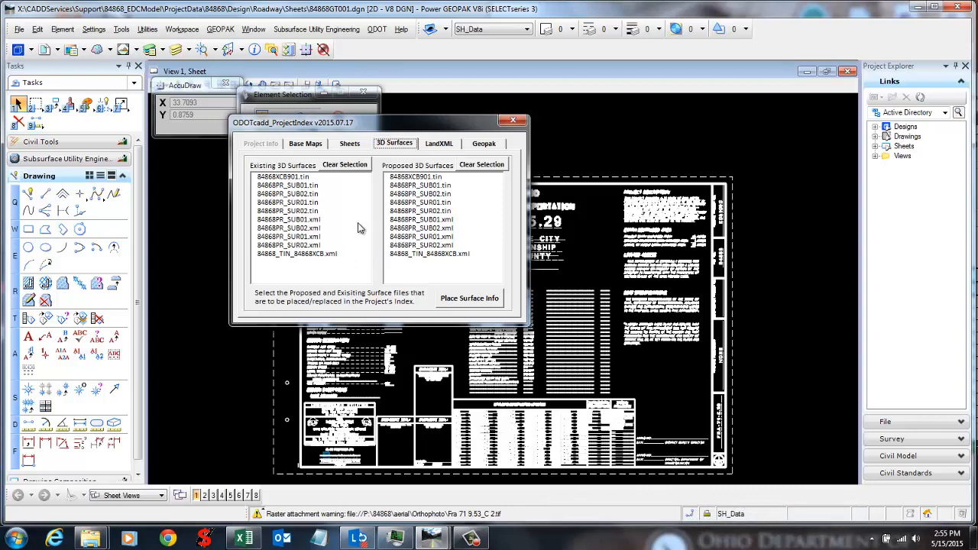
Step: Clear the previously chosen base maps and sheets so only surfaces will be placed
click(290, 176)
drag(294, 184, 295, 192)
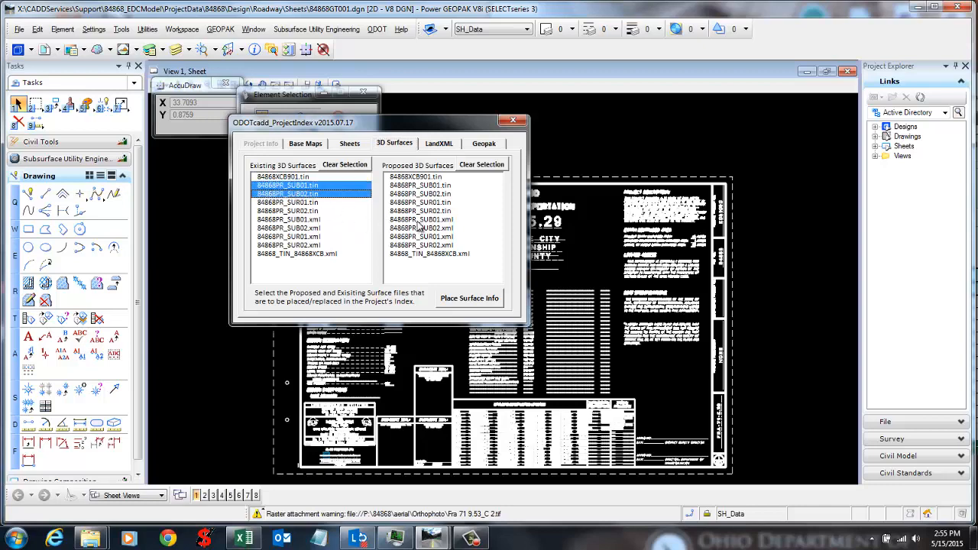
drag(418, 221, 420, 238)
drag(328, 237, 321, 255)
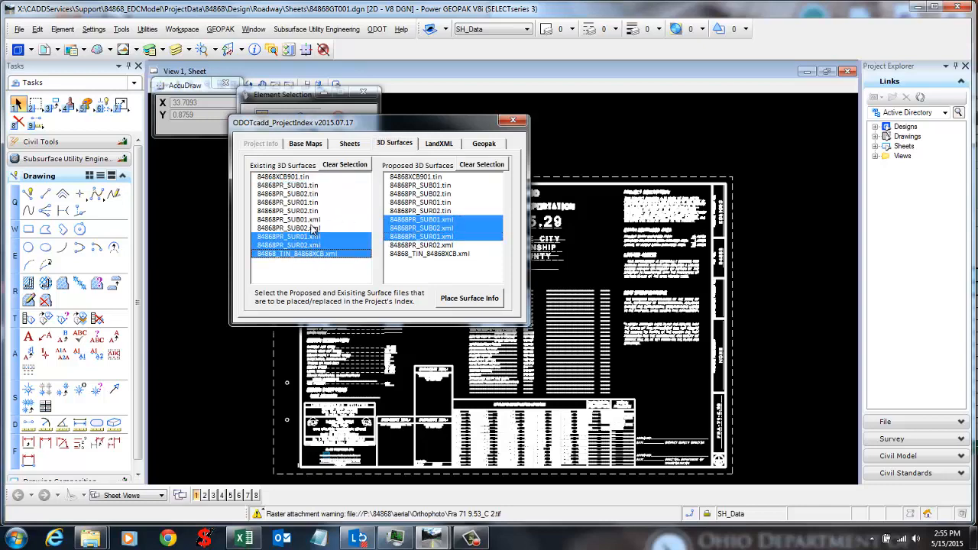
click(312, 227)
click(307, 194)
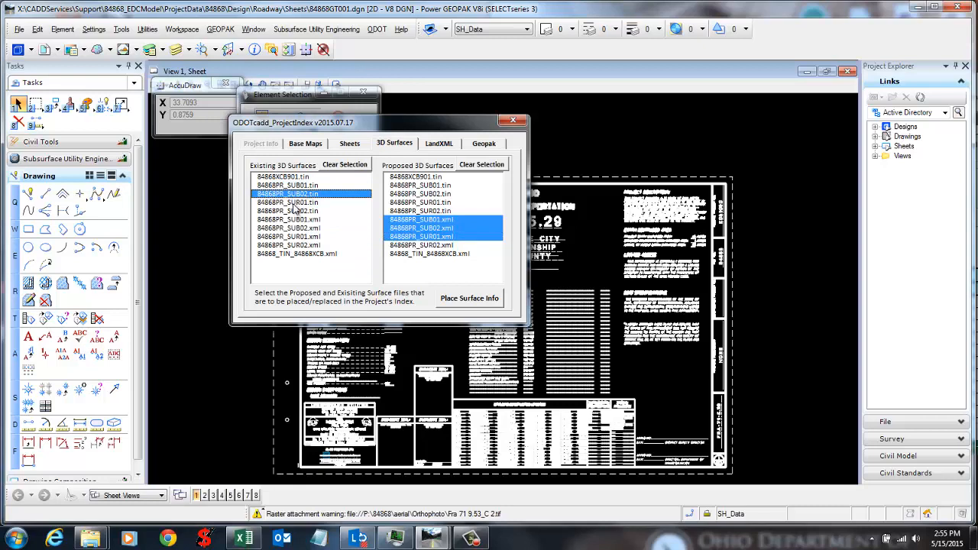
ctrl+click(297, 220)
click(311, 204)
click(302, 188)
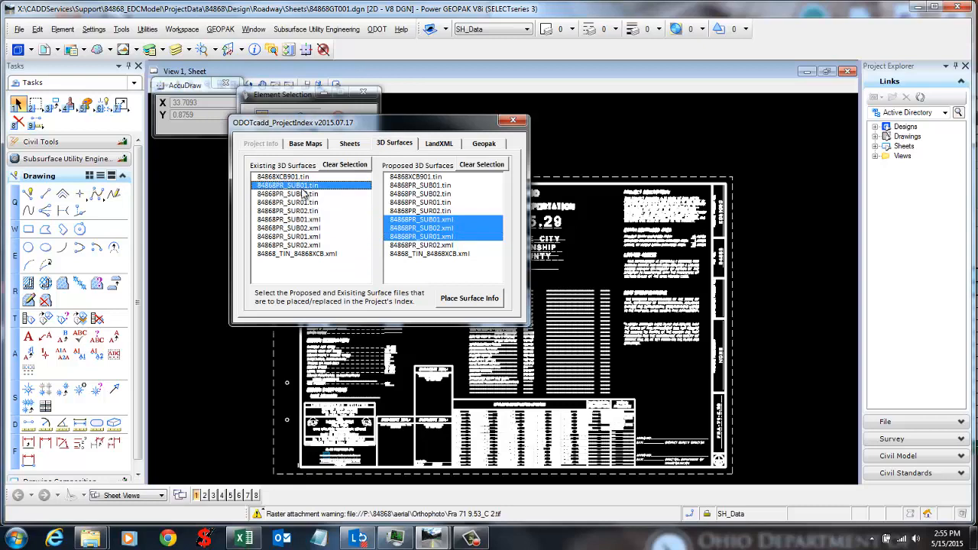
click(307, 145)
click(442, 164)
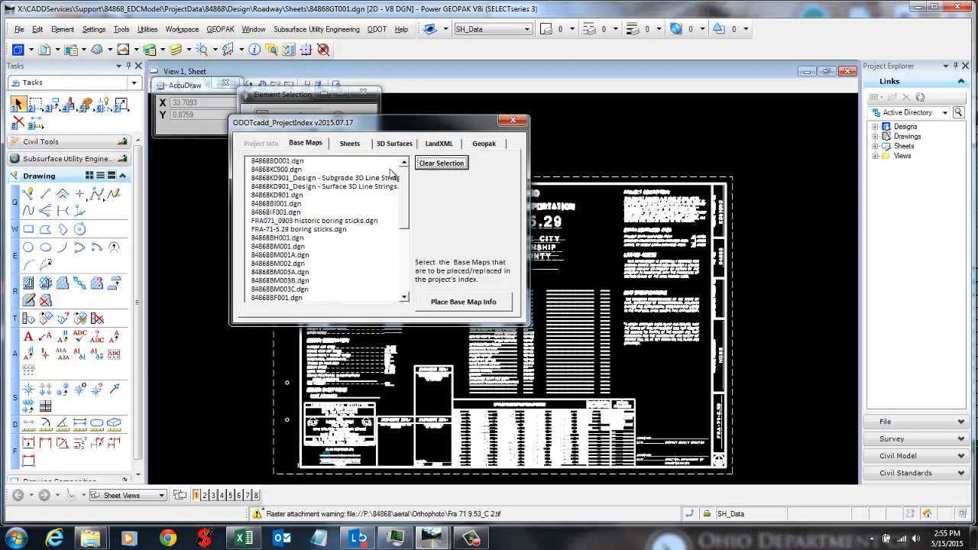
click(350, 144)
click(473, 165)
click(391, 145)
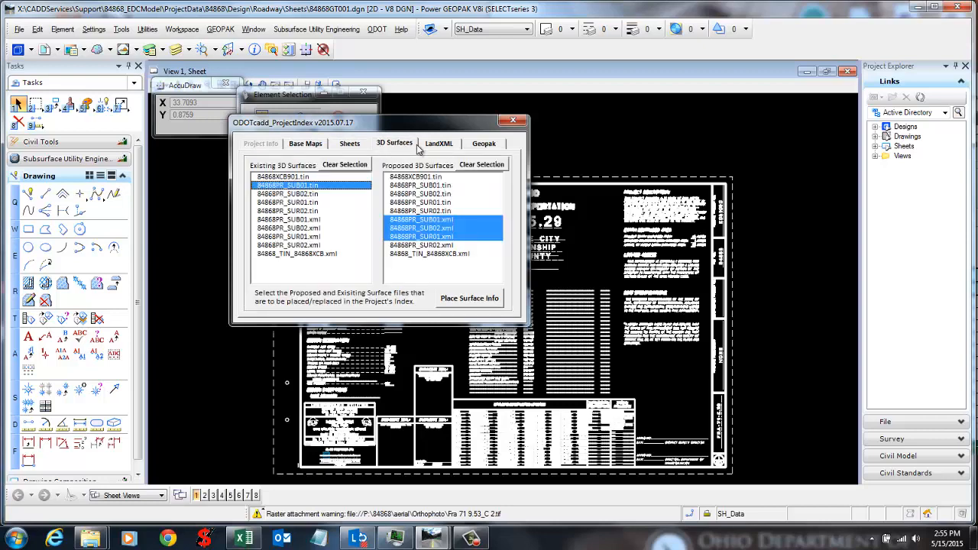
Step: Place 84868XCB901.tin and 84868_TIN_84868XCB.xml as existing and the eight PR files as proposed surfaces
drag(308, 219, 308, 236)
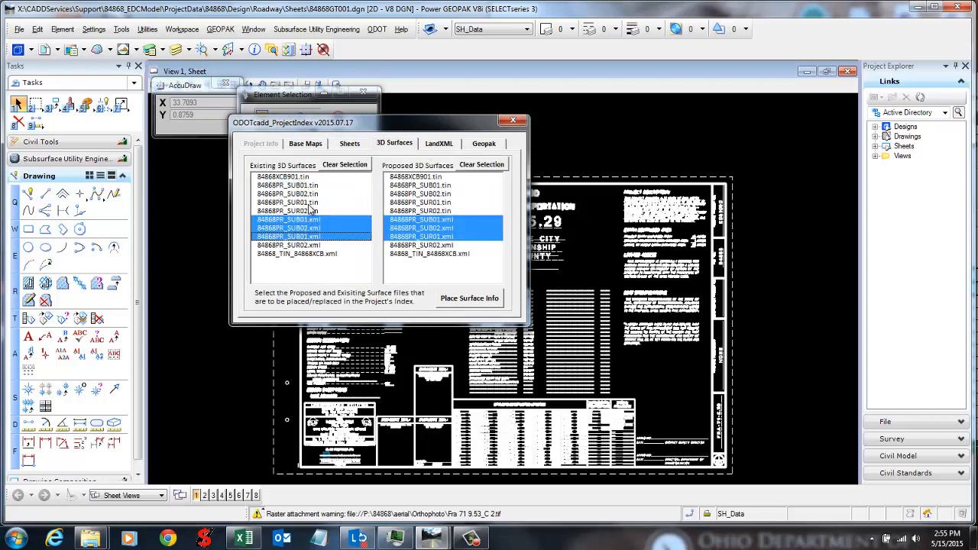
drag(309, 194, 339, 241)
click(351, 220)
click(316, 194)
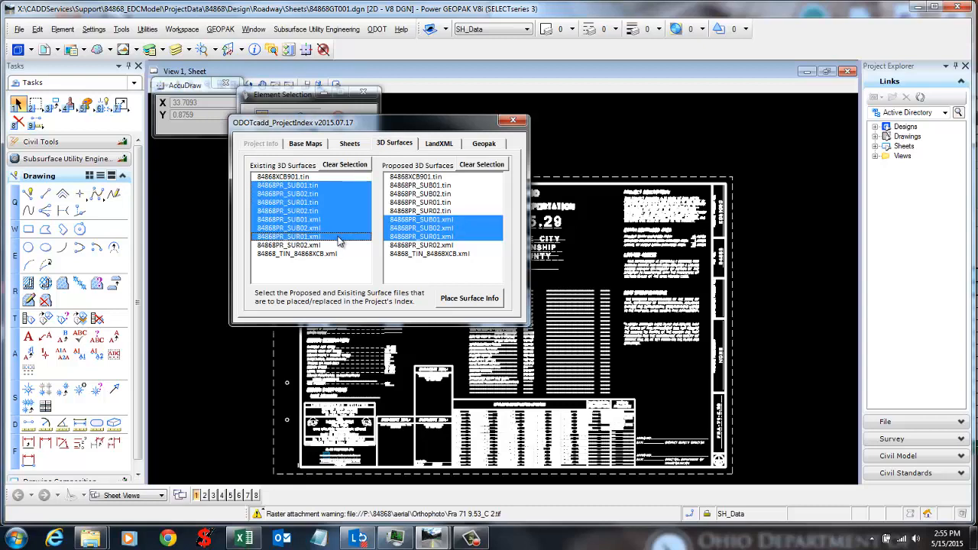
click(304, 177)
ctrl+click(312, 254)
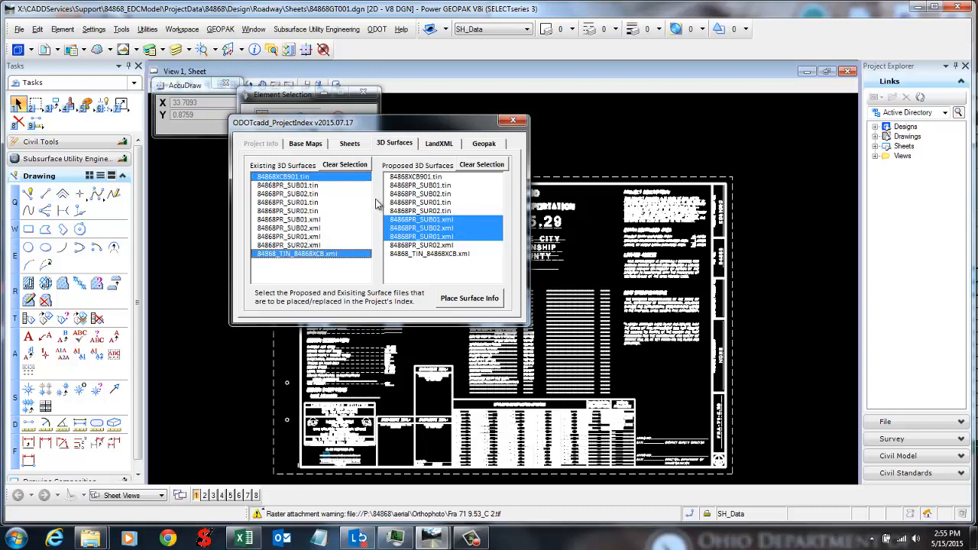
drag(393, 185, 411, 245)
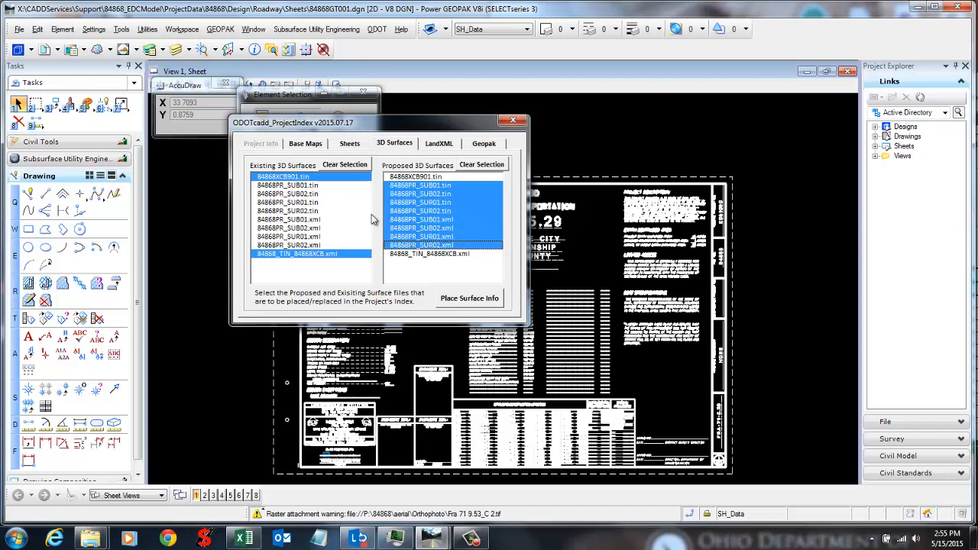
click(469, 298)
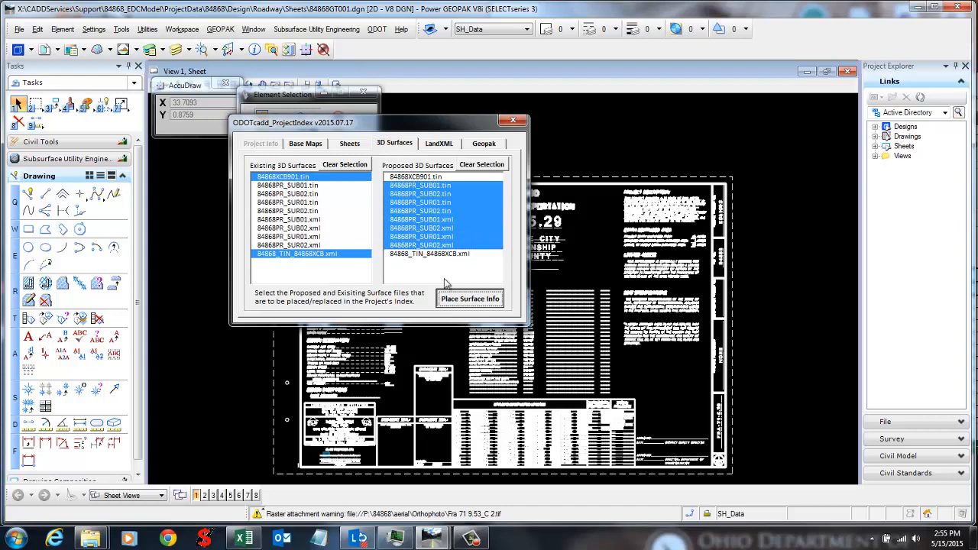
Step: Open the Other Files sheet full screen and widen column A to fit the surface file names
click(243, 538)
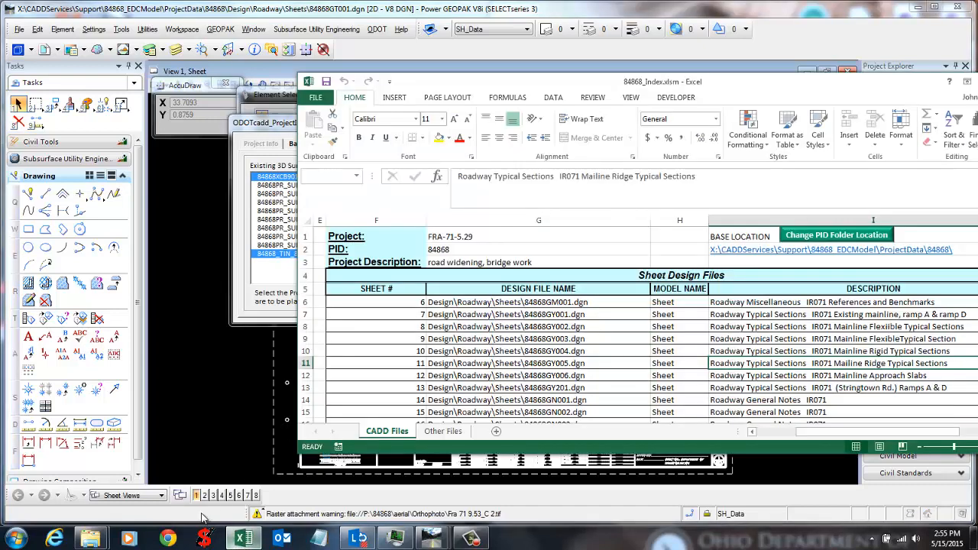
click(443, 432)
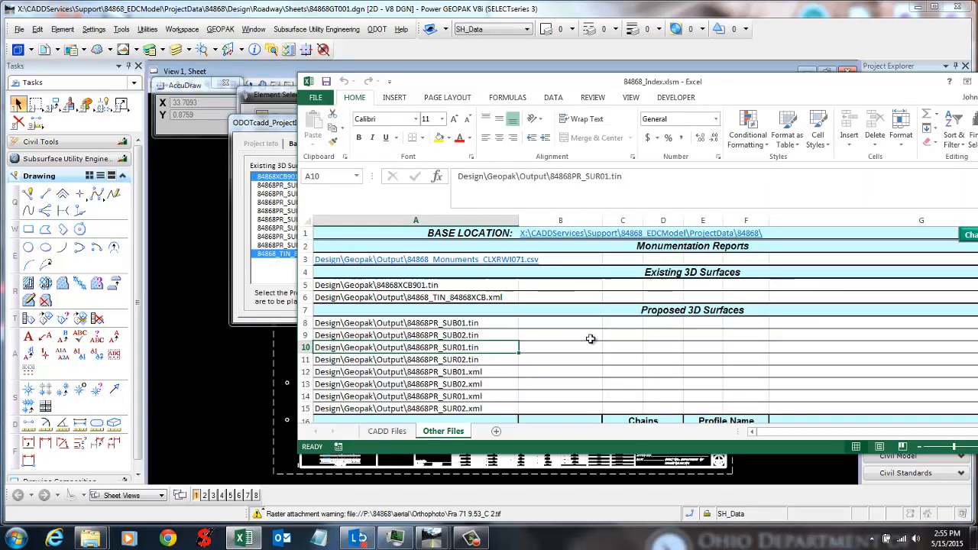
double_click(724, 83)
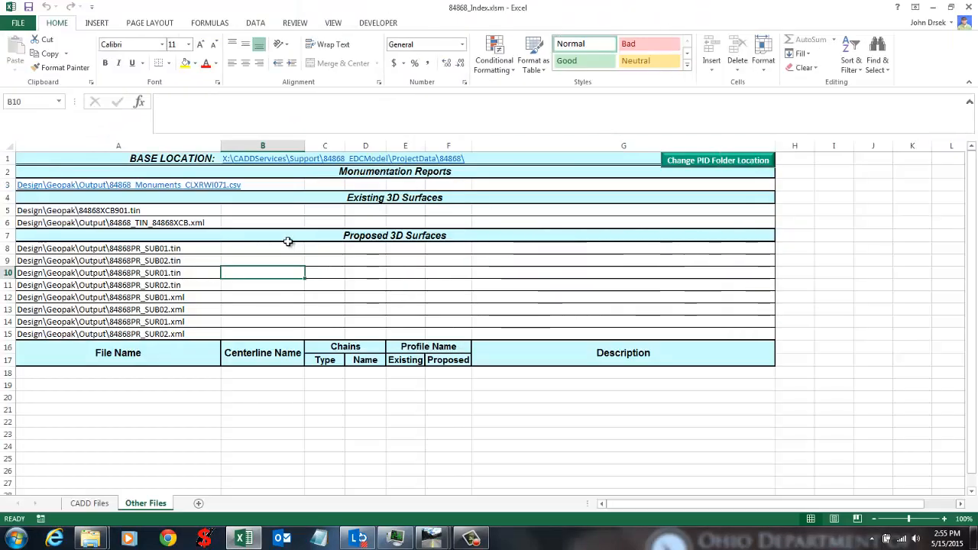
click(259, 297)
drag(323, 210, 324, 222)
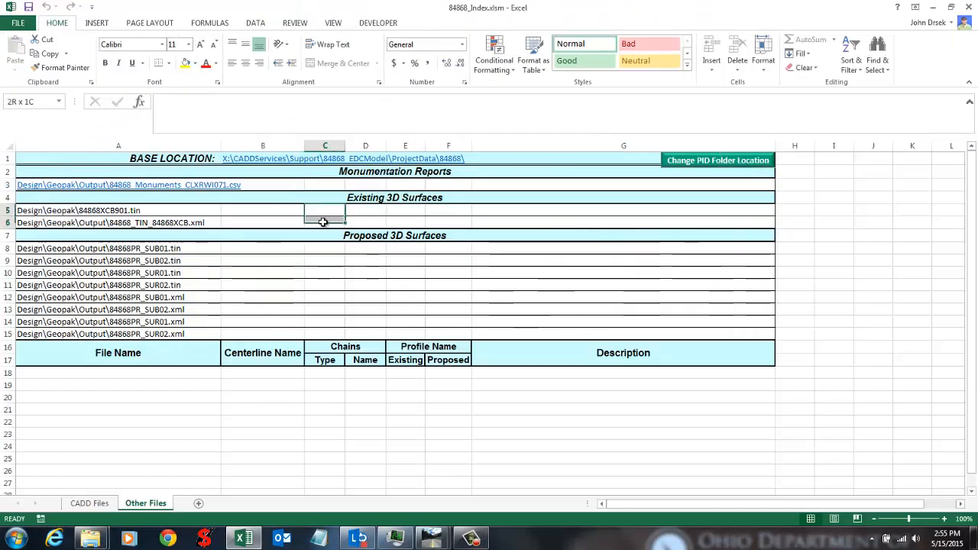
drag(238, 250, 250, 315)
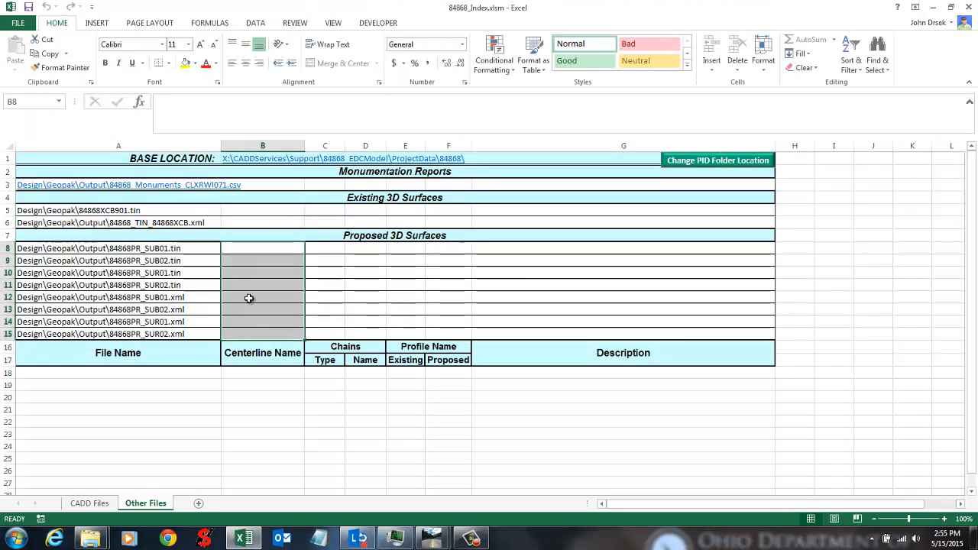
drag(266, 204, 410, 210)
click(284, 224)
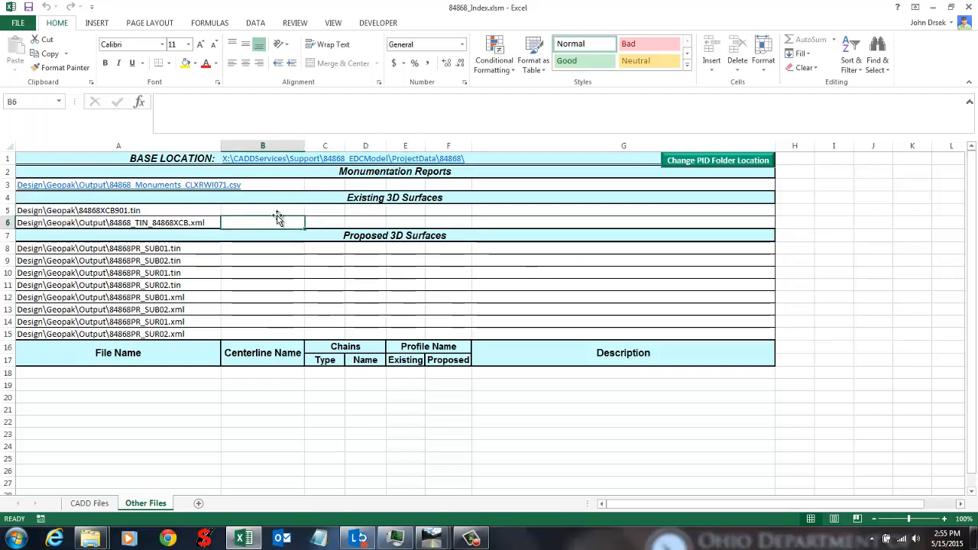
click(278, 210)
double_click(220, 145)
click(250, 236)
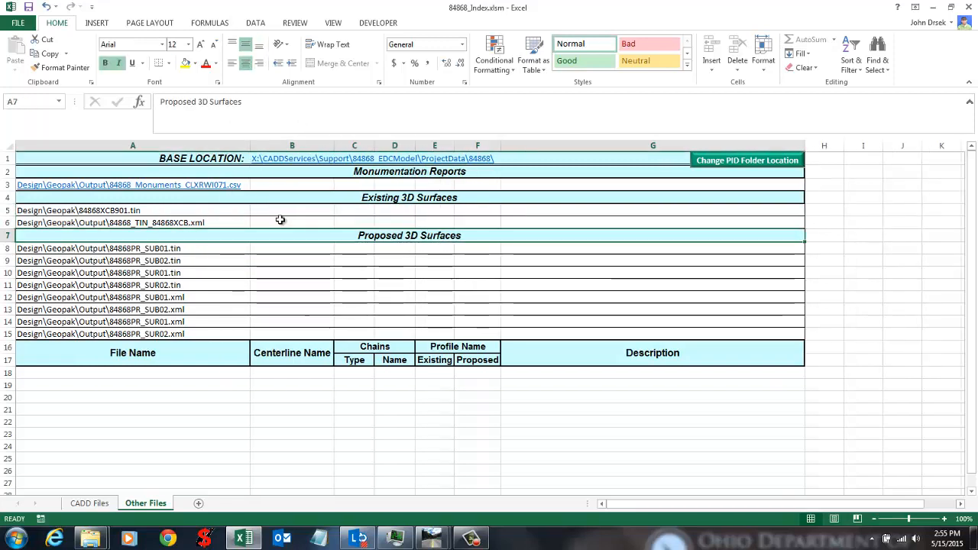
Step: Enter 'existing surface' in B5 beside 84868XCB901.tin and select B8:B15 beside the proposed surfaces
click(284, 209)
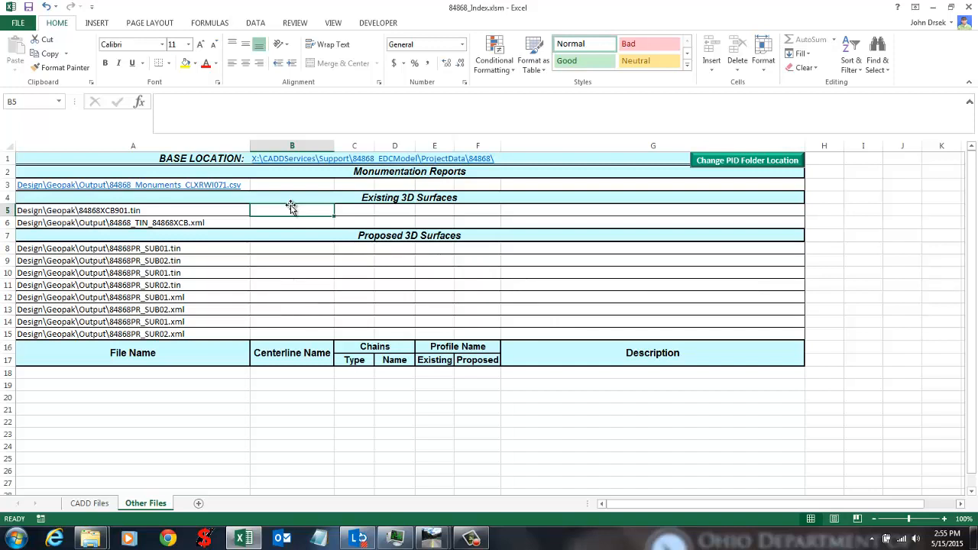
text(e)
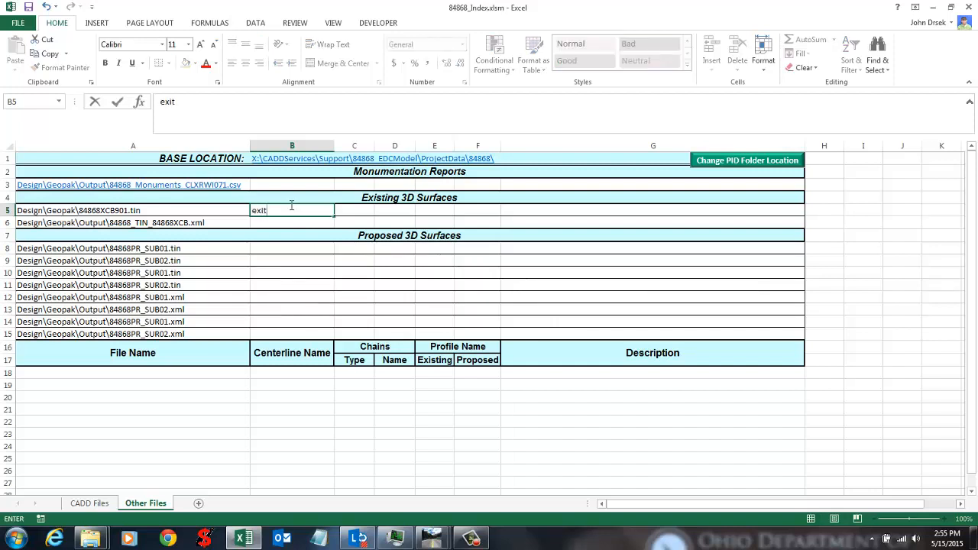
text(xisting)
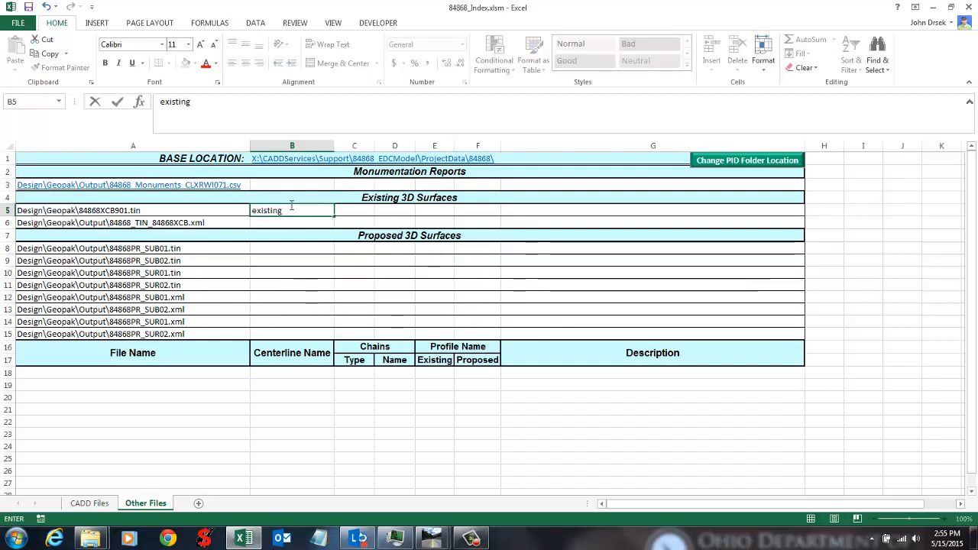
text( surface)
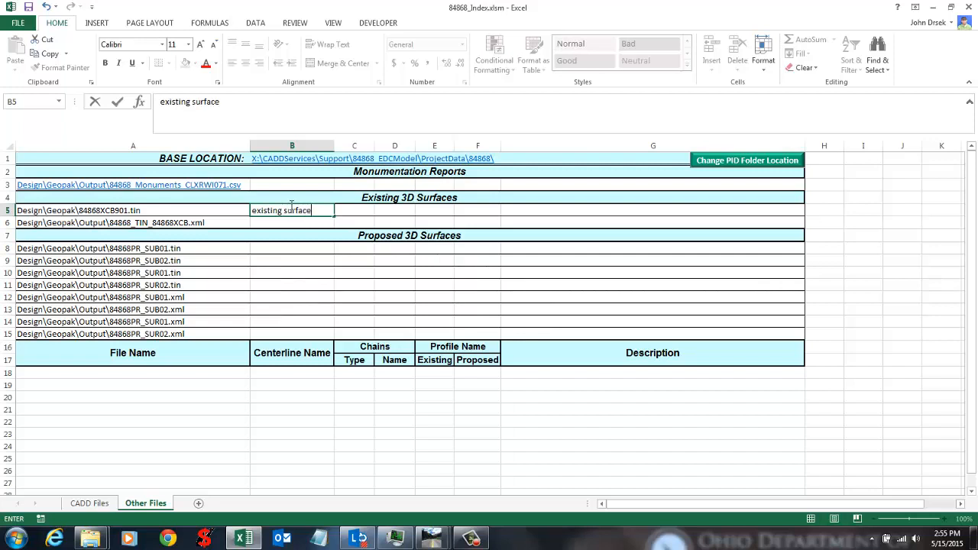
key(Return)
click(266, 246)
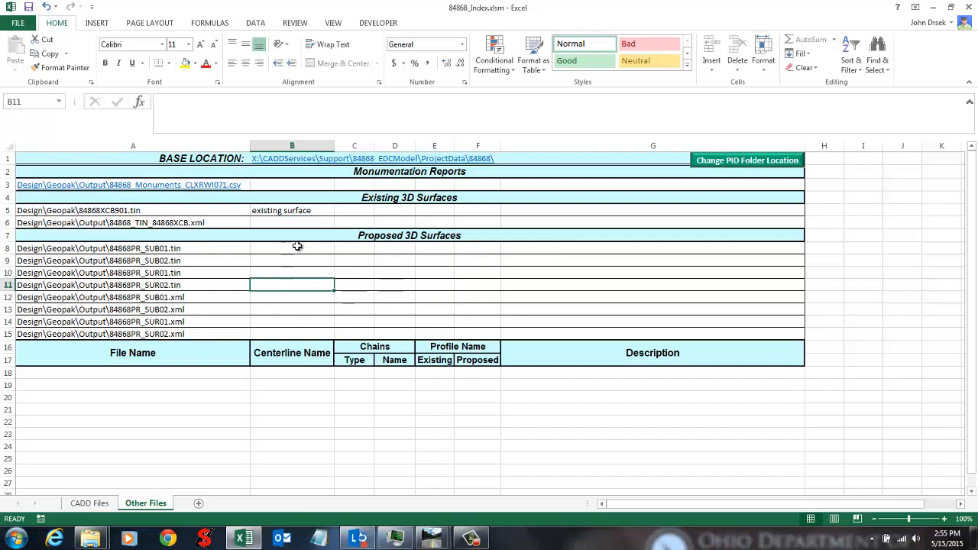
drag(297, 247, 303, 323)
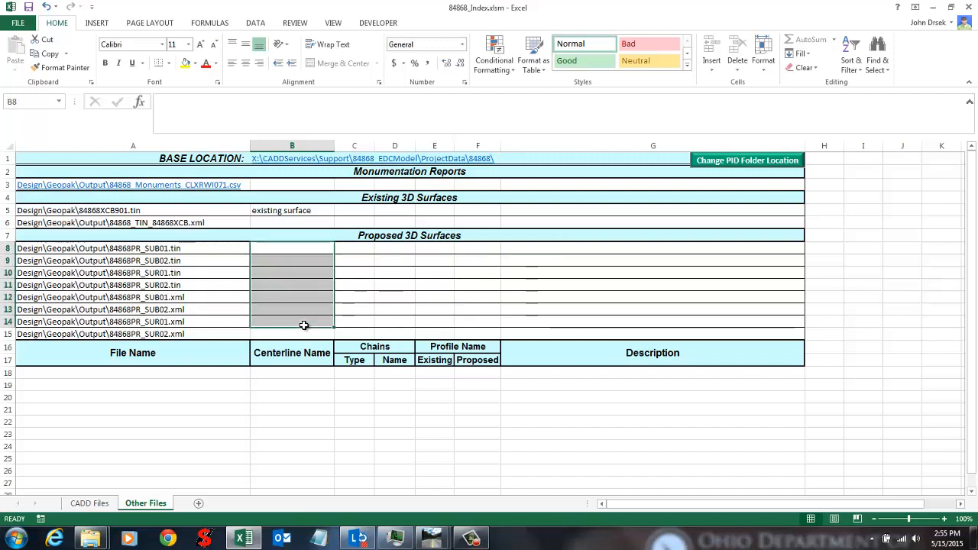
click(289, 279)
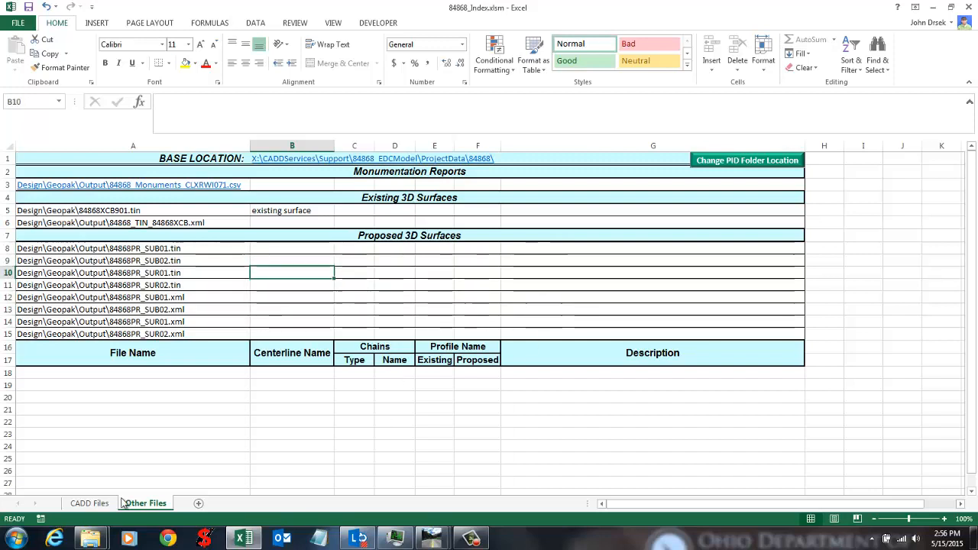
drag(265, 249, 294, 329)
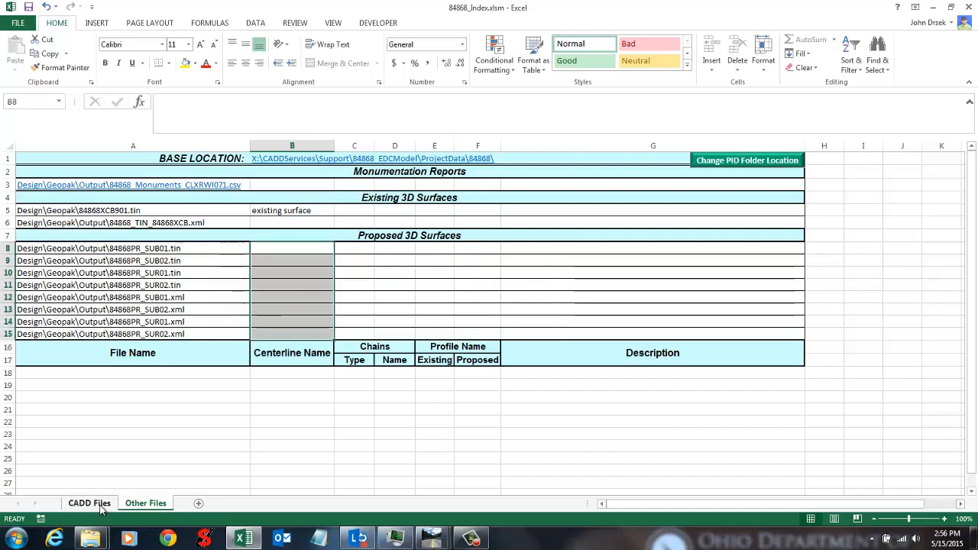
click(932, 8)
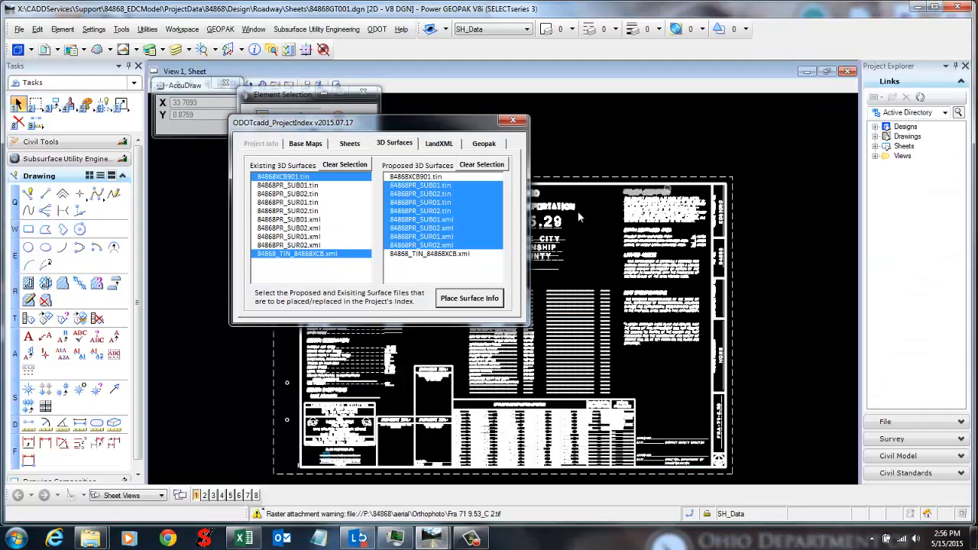
Step: Choose 84868_Chain_CLXRWI071-L.xml on the LandXML page, filling chain CLXRWI071, road IR 71
click(437, 148)
click(485, 145)
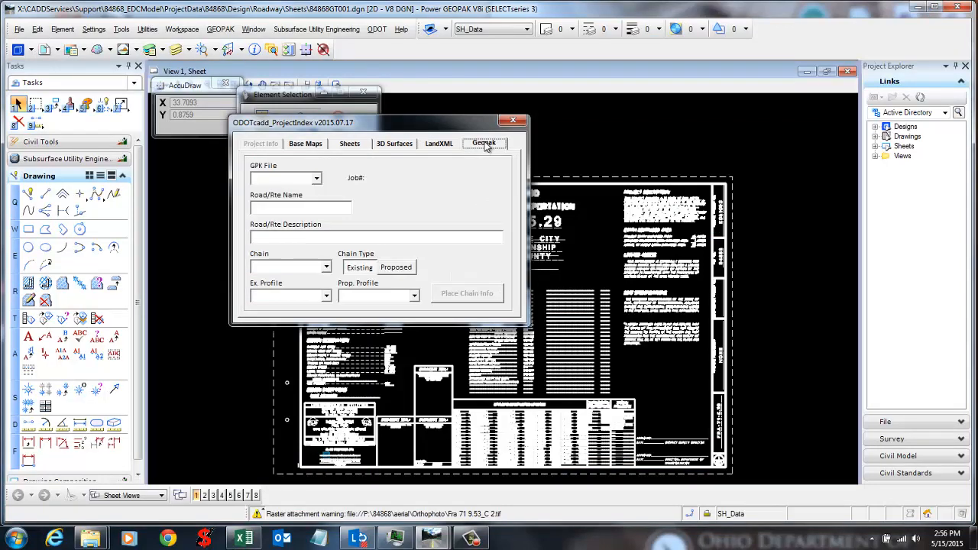
click(439, 146)
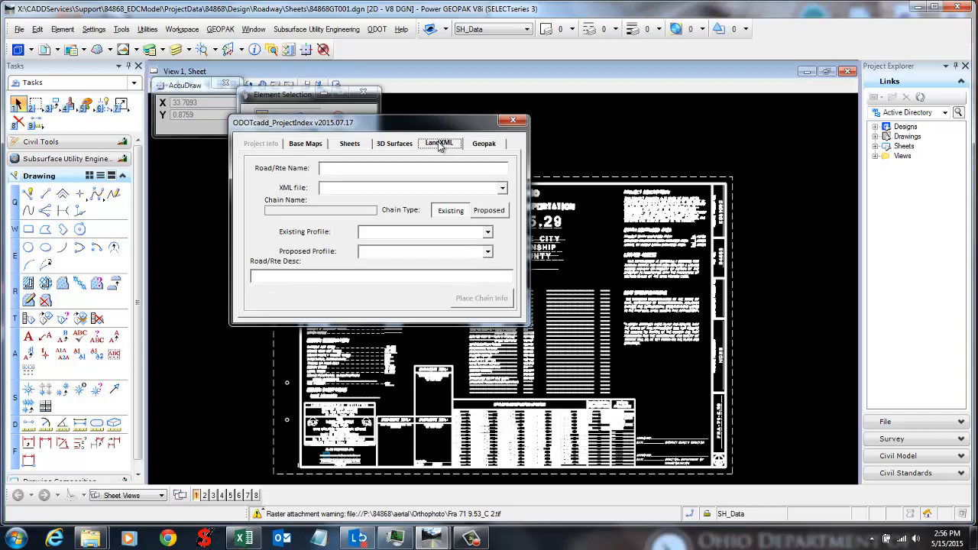
click(484, 145)
click(452, 148)
click(471, 147)
click(445, 148)
click(503, 189)
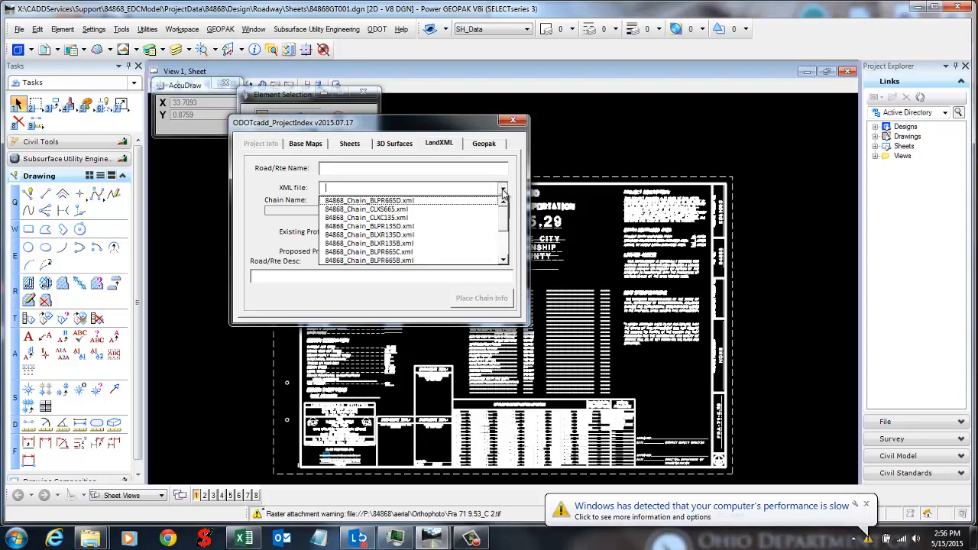
scroll(506, 219, down, 3)
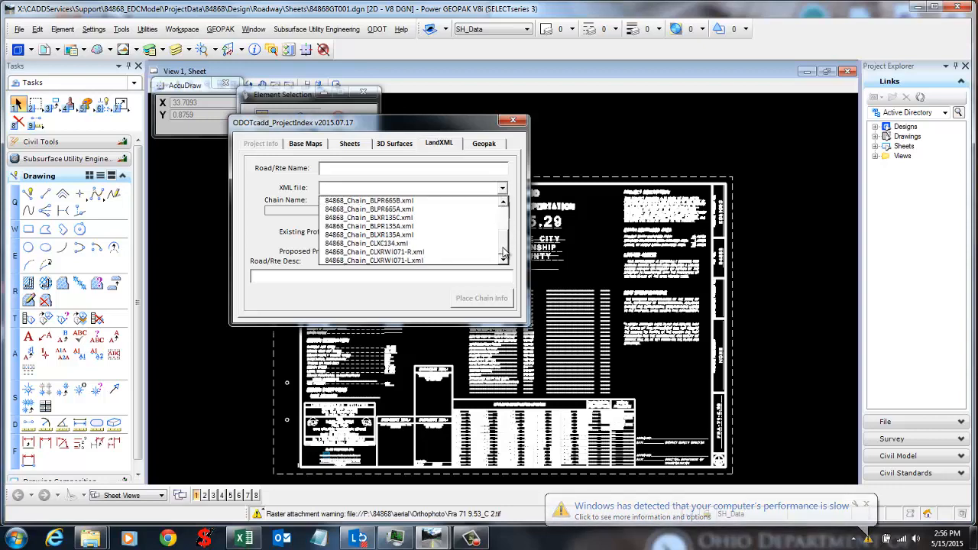
click(443, 260)
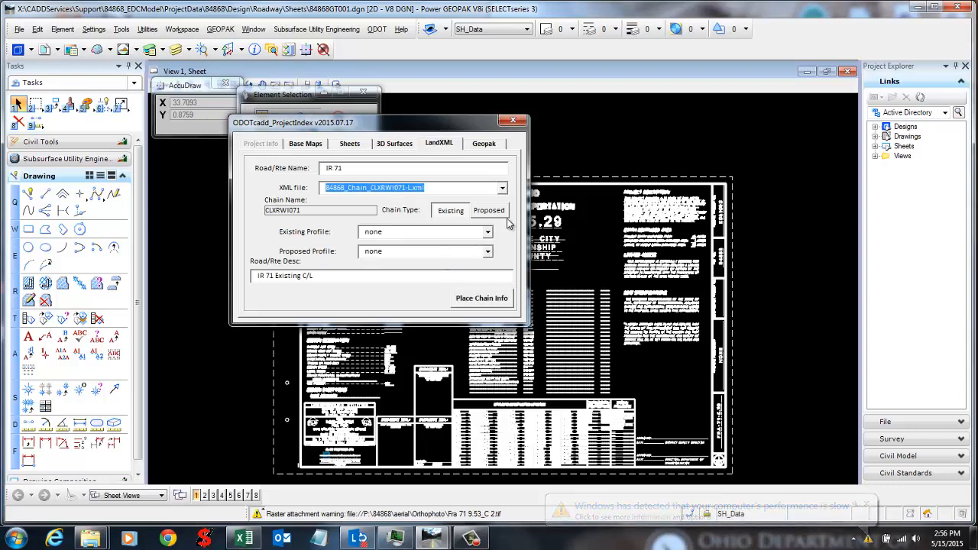
Step: Start Coordinate Geometry on the job file job071.gpk
click(220, 29)
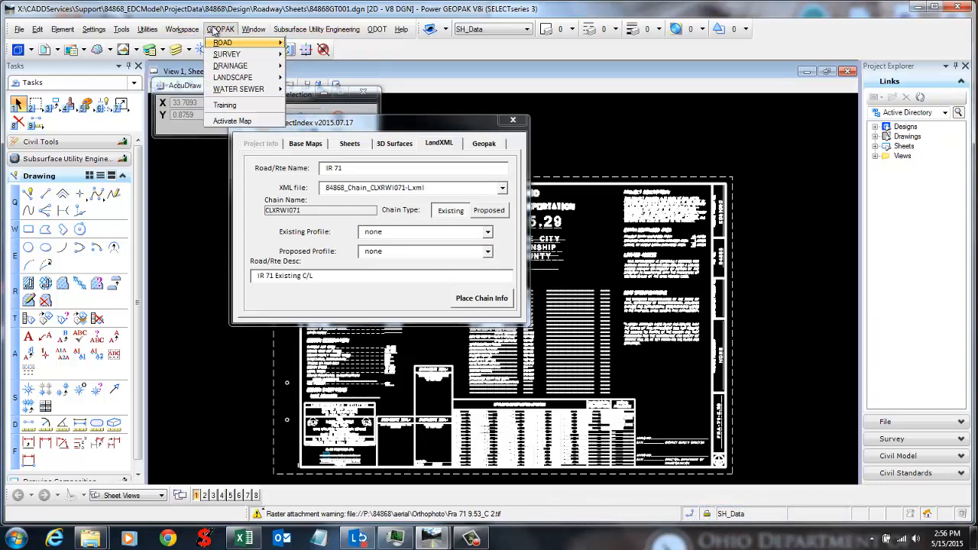
mouse_move(233, 44)
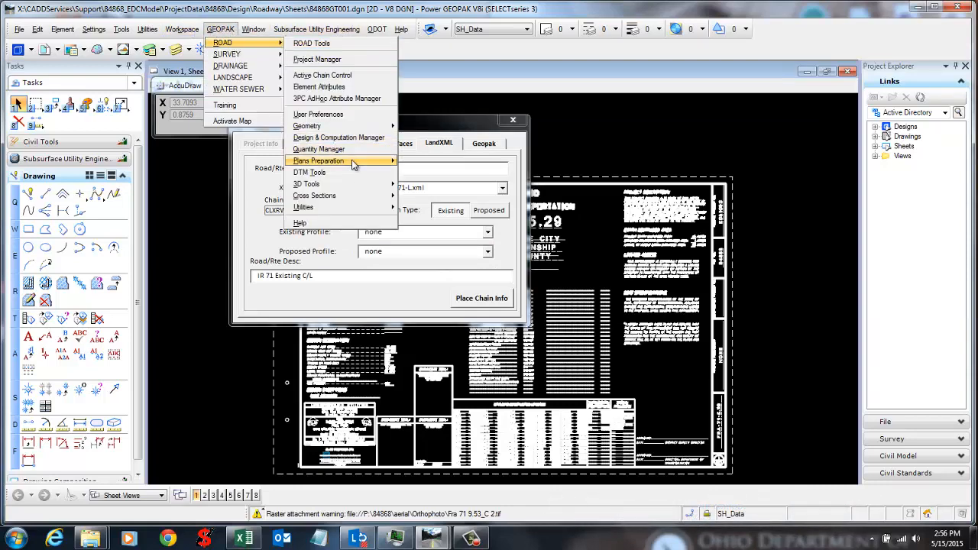
mouse_move(363, 125)
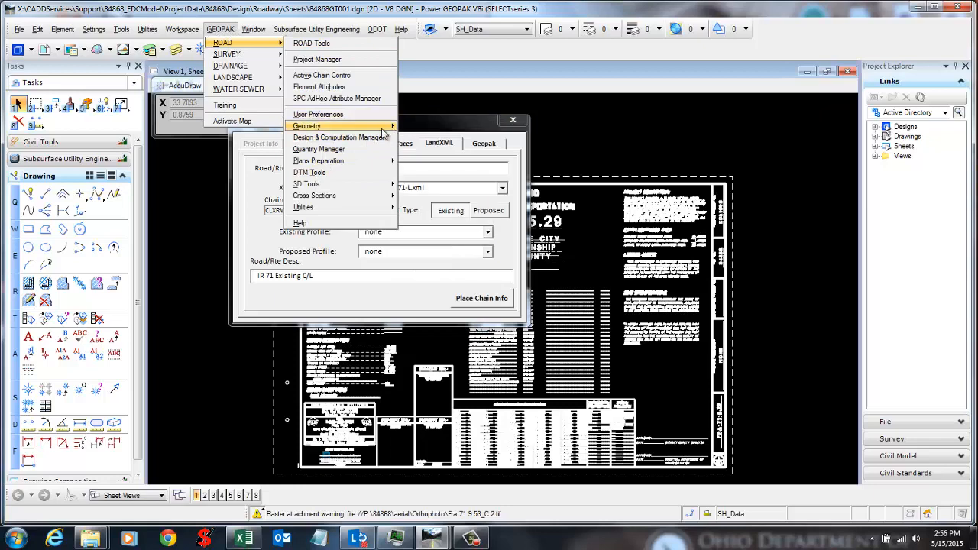
click(412, 126)
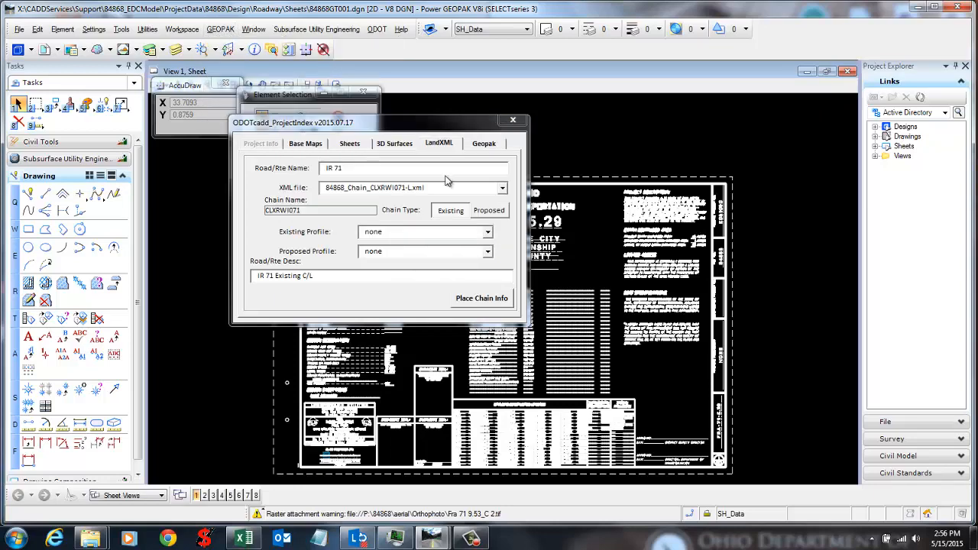
click(512, 179)
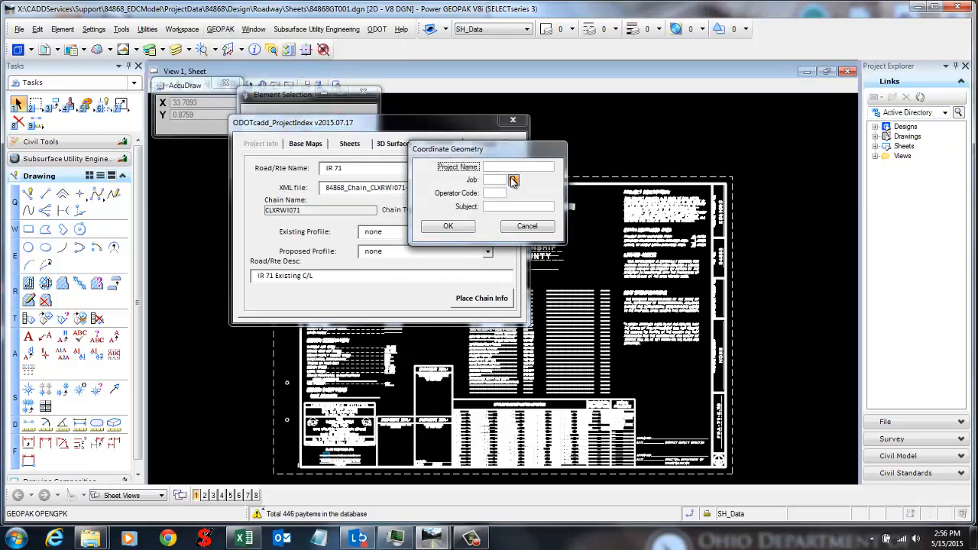
click(478, 166)
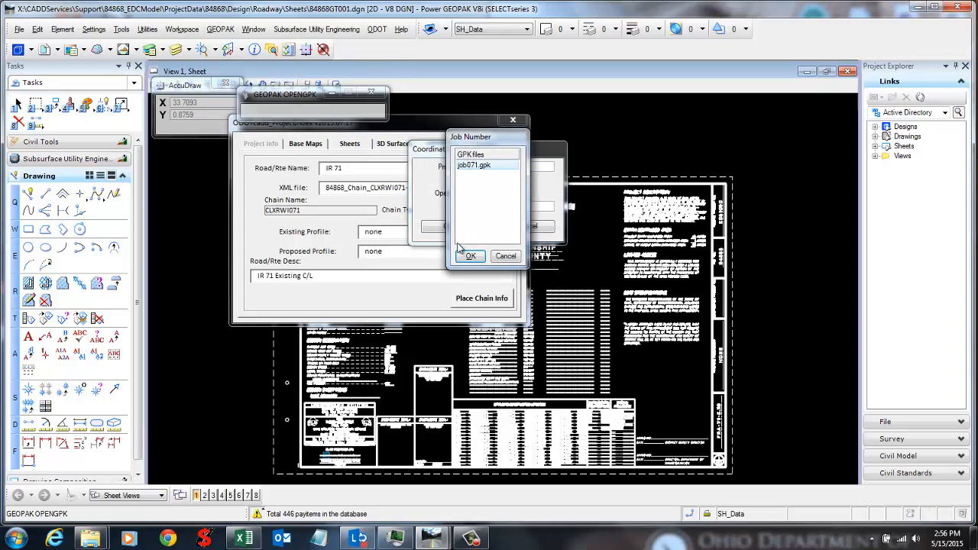
click(469, 256)
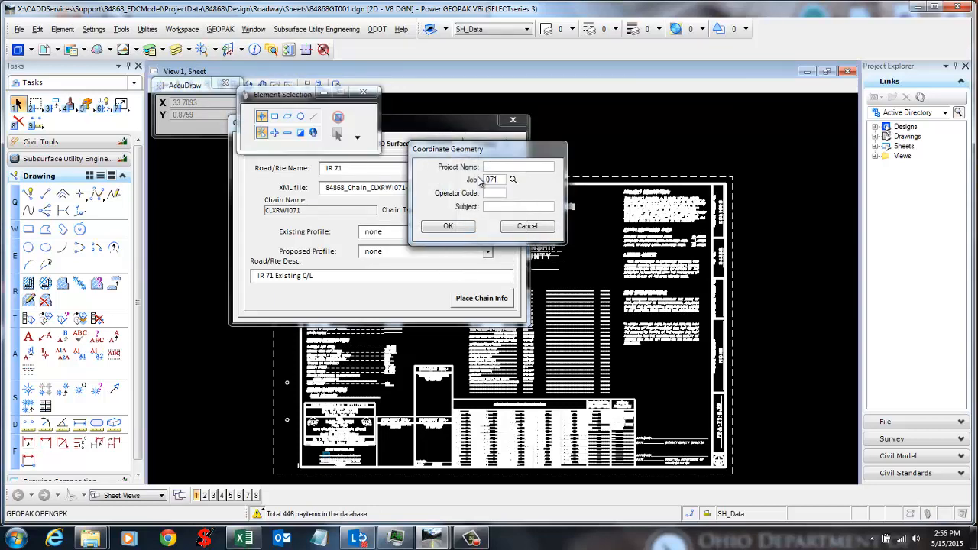
click(458, 227)
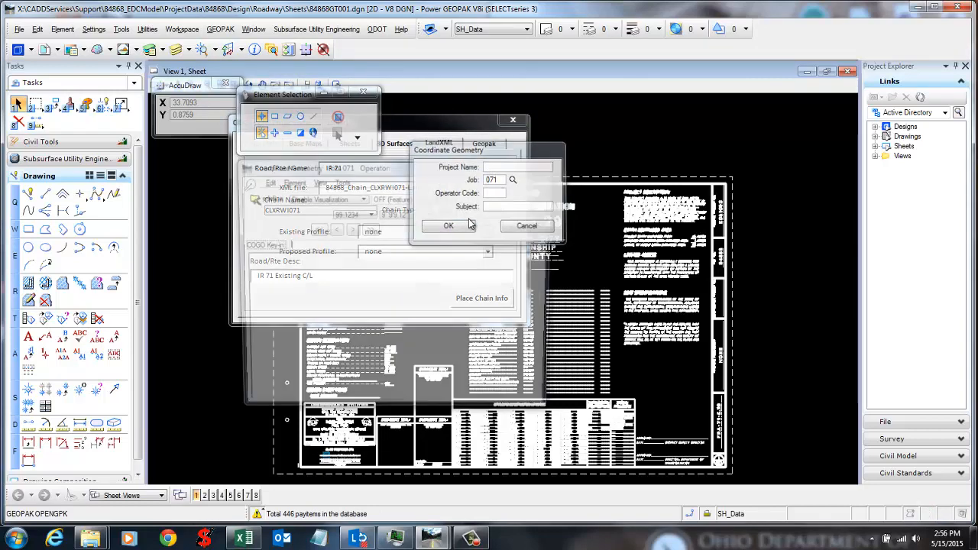
Step: Open the Export LandXML 1.2 Geometry dialog from the Coordinate Geometry File menu
drag(336, 170, 616, 134)
click(526, 145)
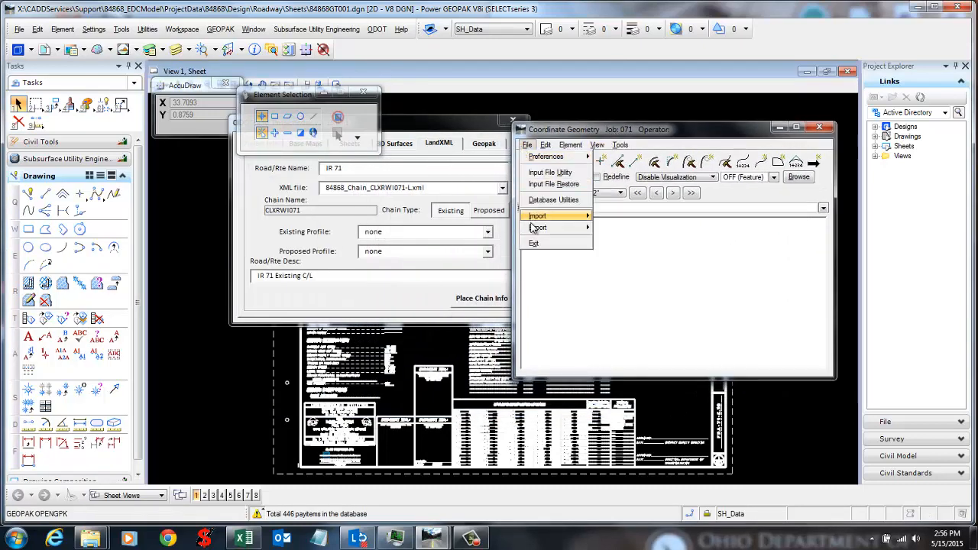
mouse_move(544, 229)
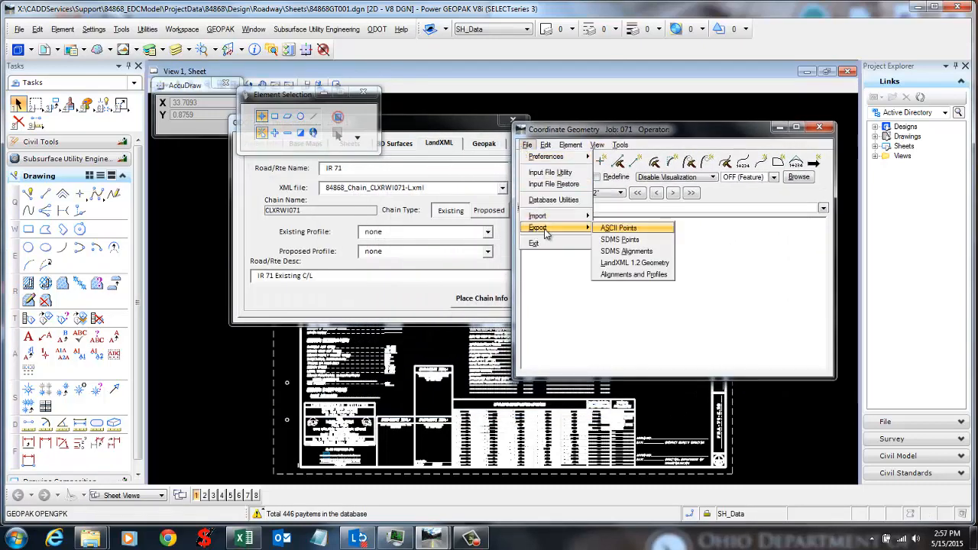
click(631, 263)
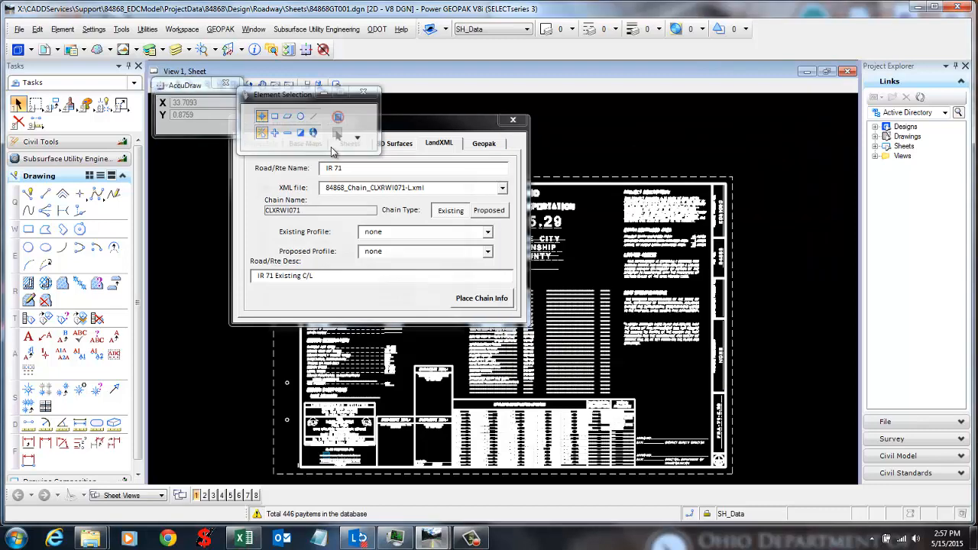
drag(320, 192, 331, 174)
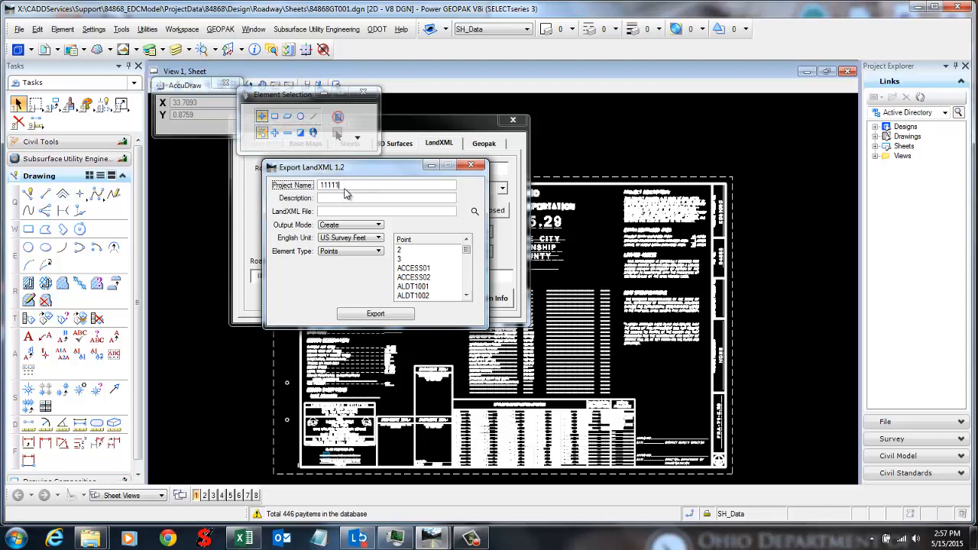
Step: Enter description IR 71, set Element Type to Chains, and choose chain CLXRWI071
key(Tab)
click(416, 212)
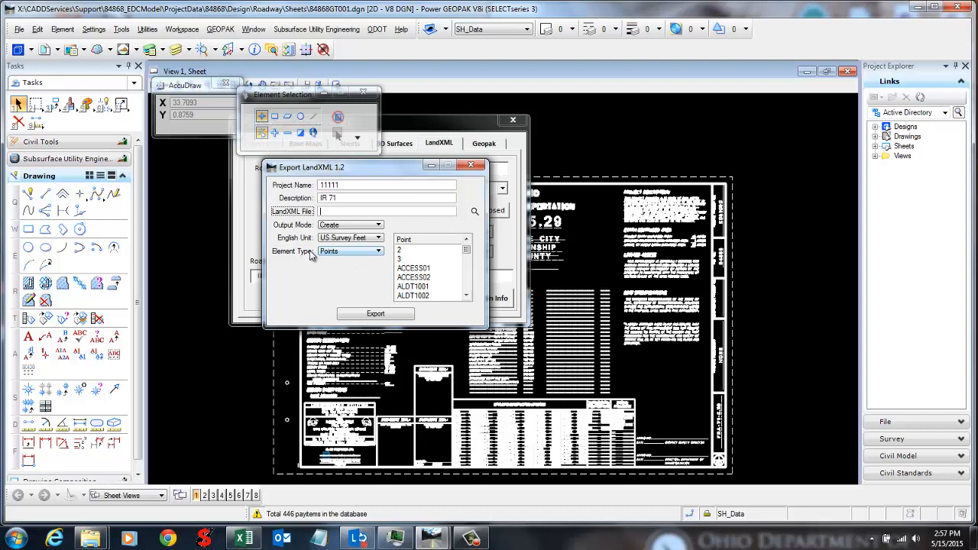
click(328, 252)
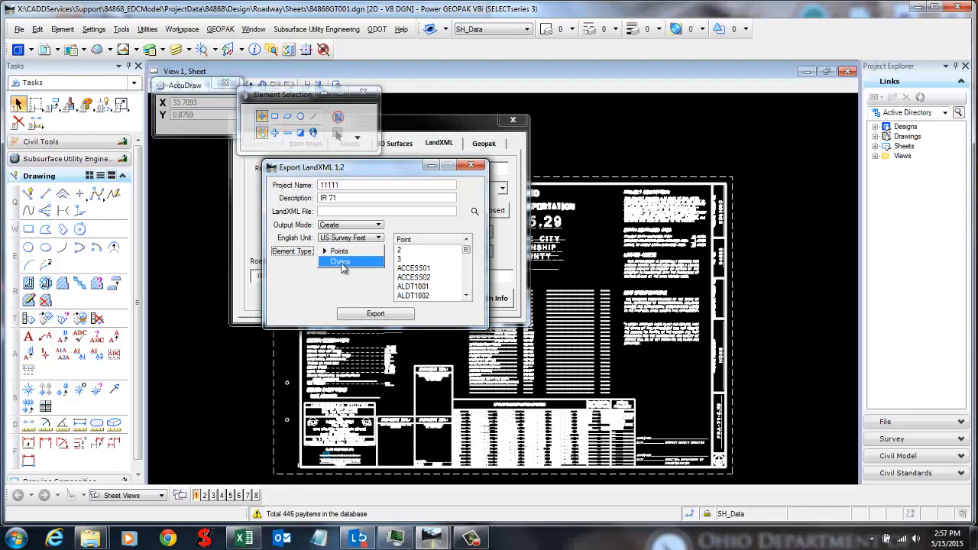
click(340, 261)
click(354, 279)
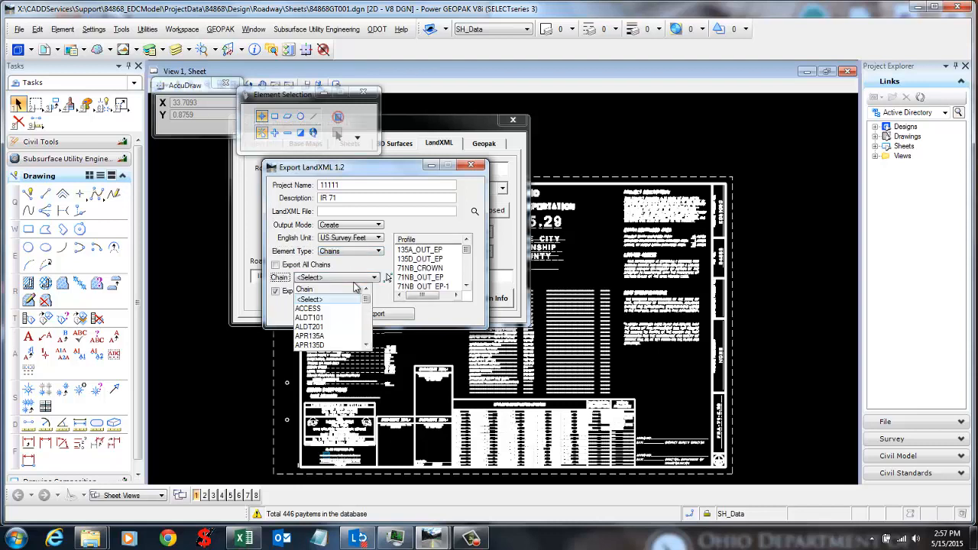
scroll(343, 337, down, 2)
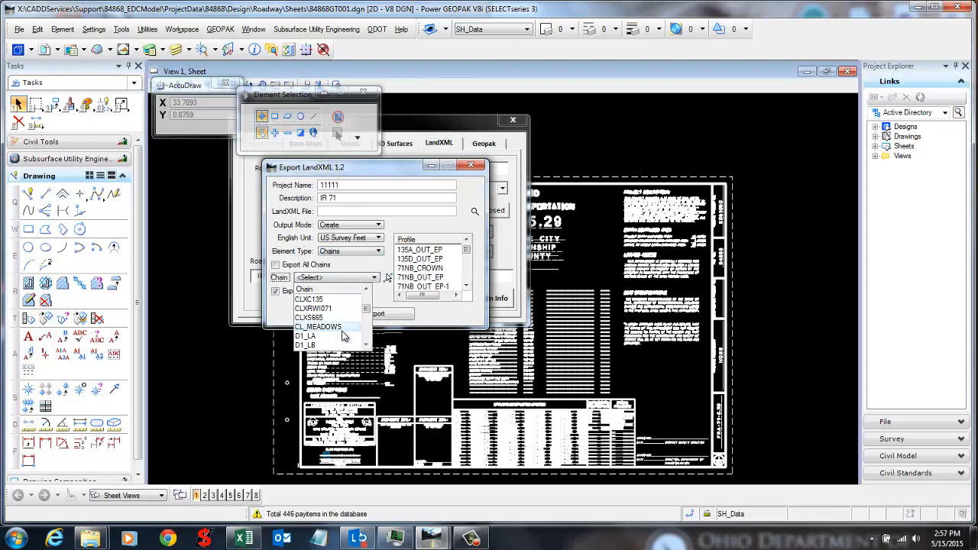
click(334, 309)
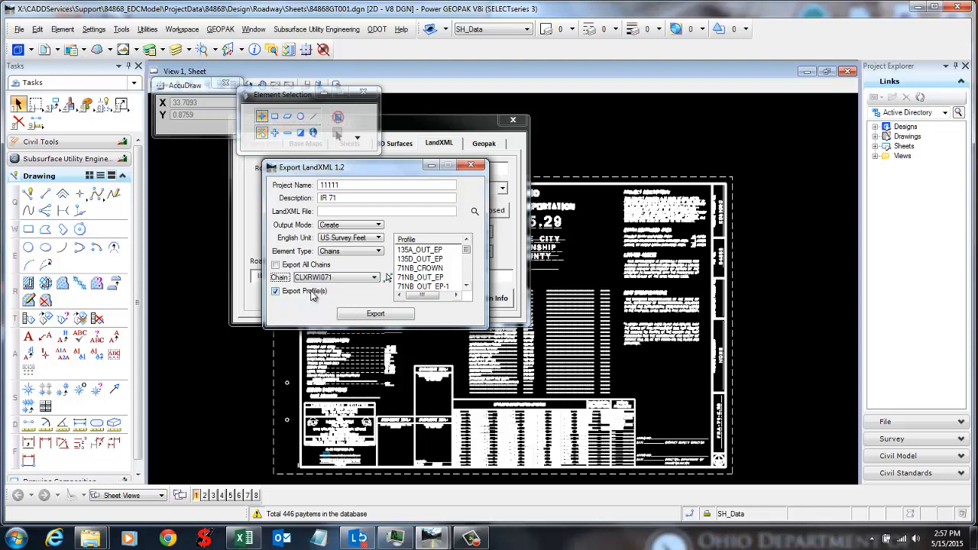
Step: Enable Export Profile(s), select profiles D1_LA and D1_LB, and close the export dialog
click(310, 293)
click(276, 291)
click(466, 287)
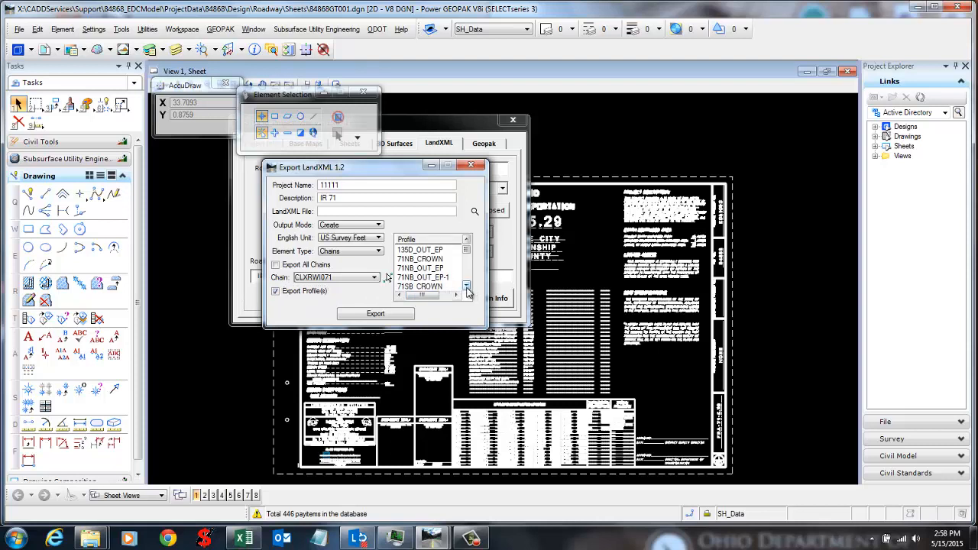
click(466, 286)
click(466, 287)
click(466, 287)
click(466, 286)
click(466, 287)
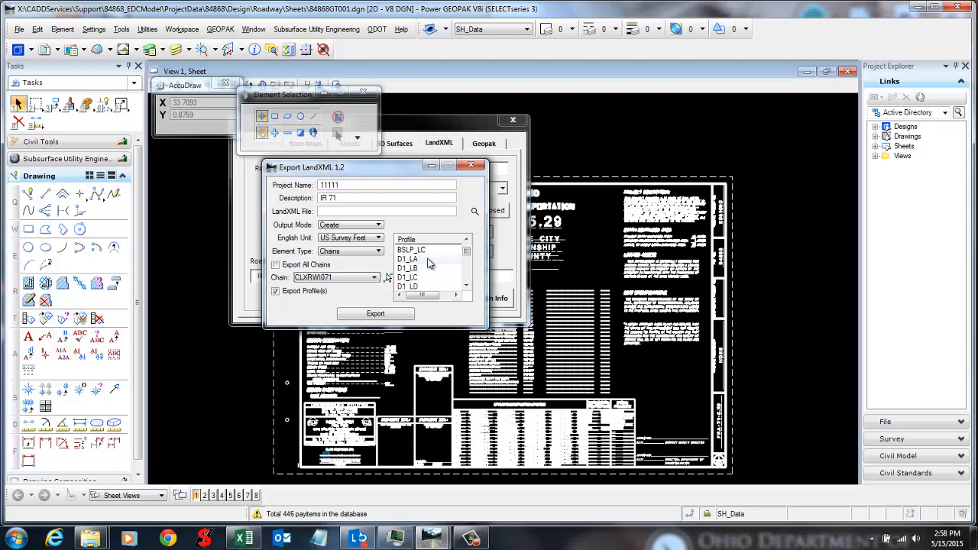
click(430, 261)
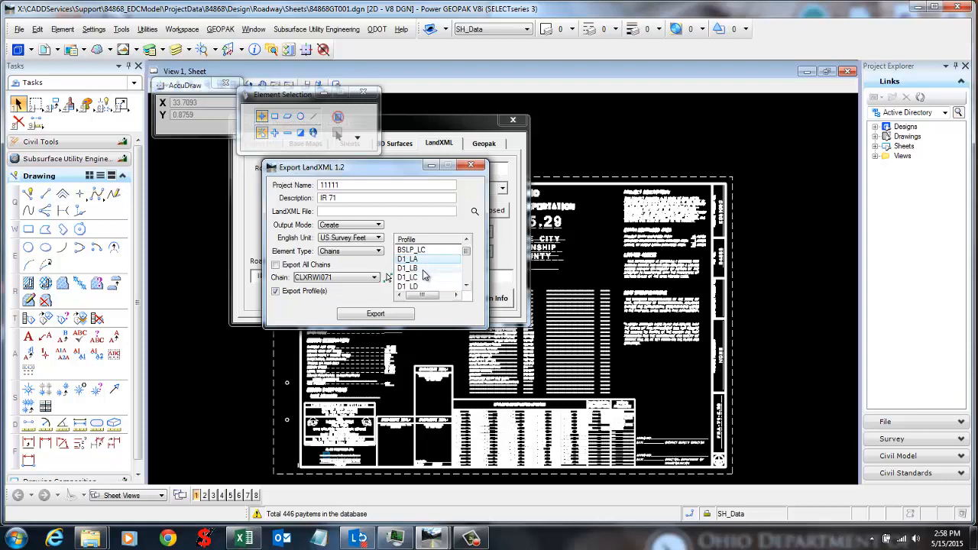
ctrl+click(424, 269)
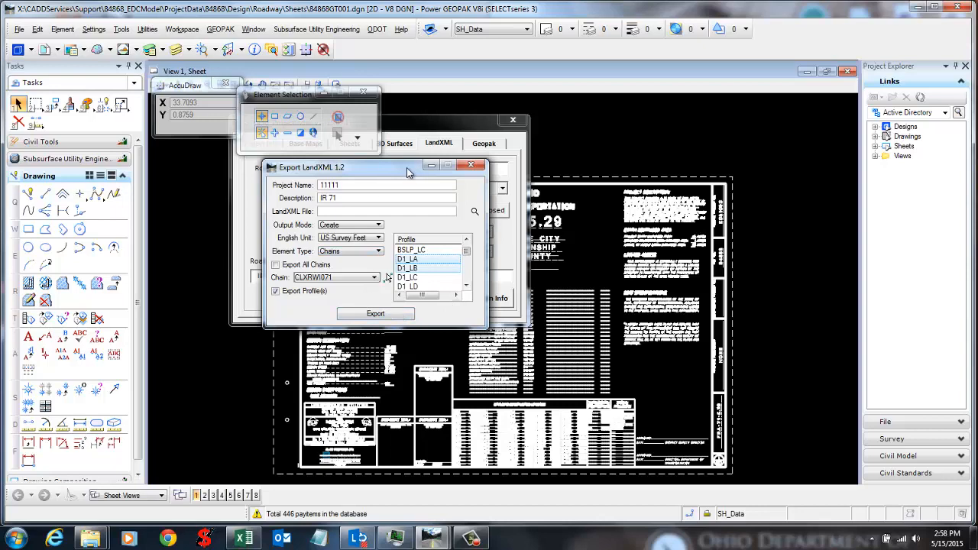
click(470, 165)
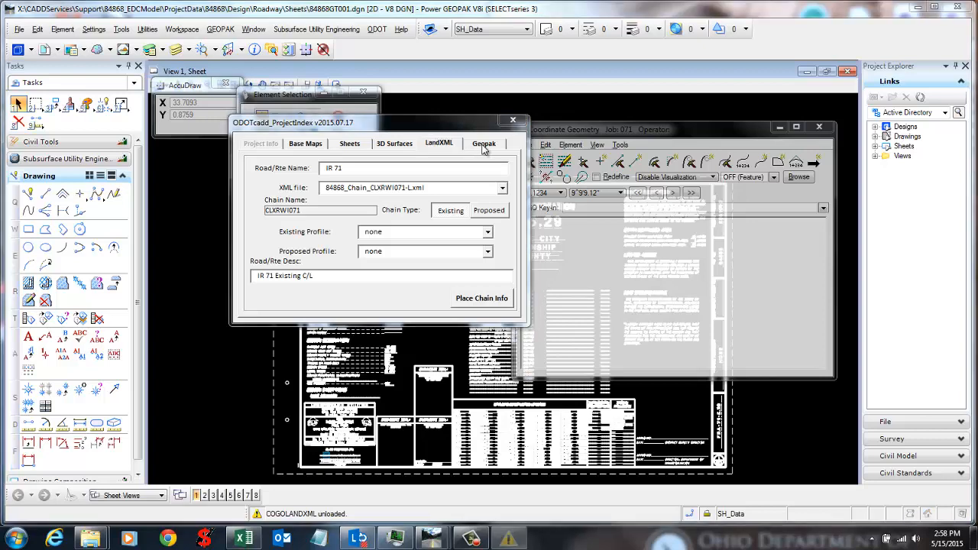
click(635, 138)
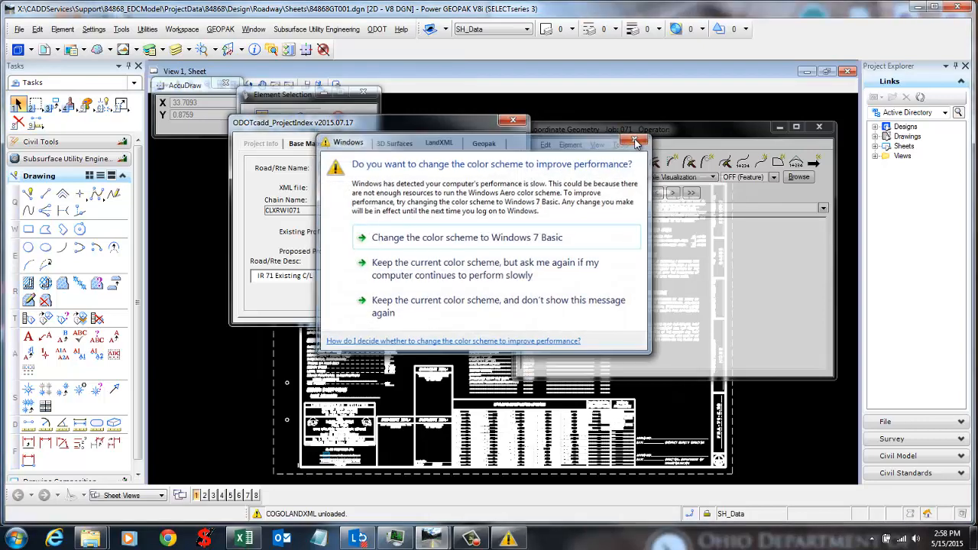
click(444, 149)
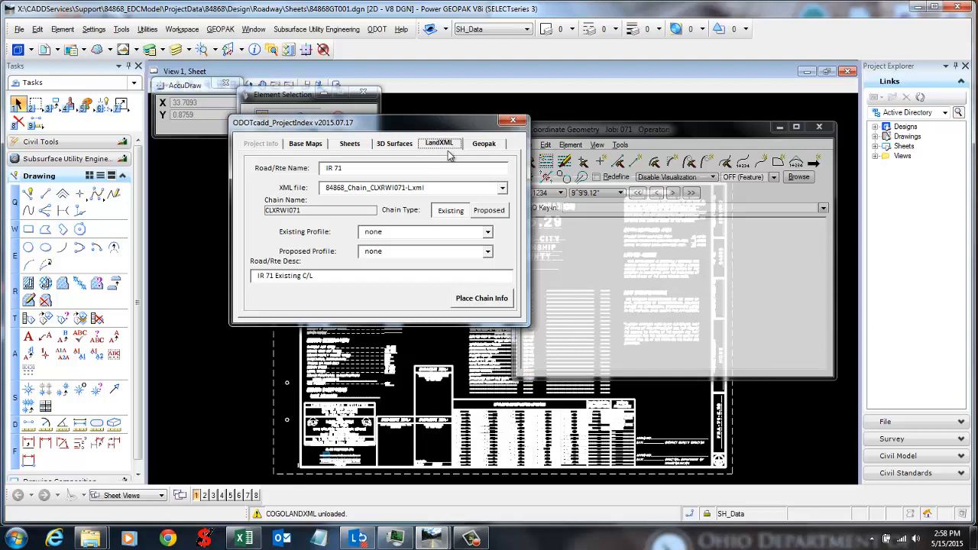
click(392, 168)
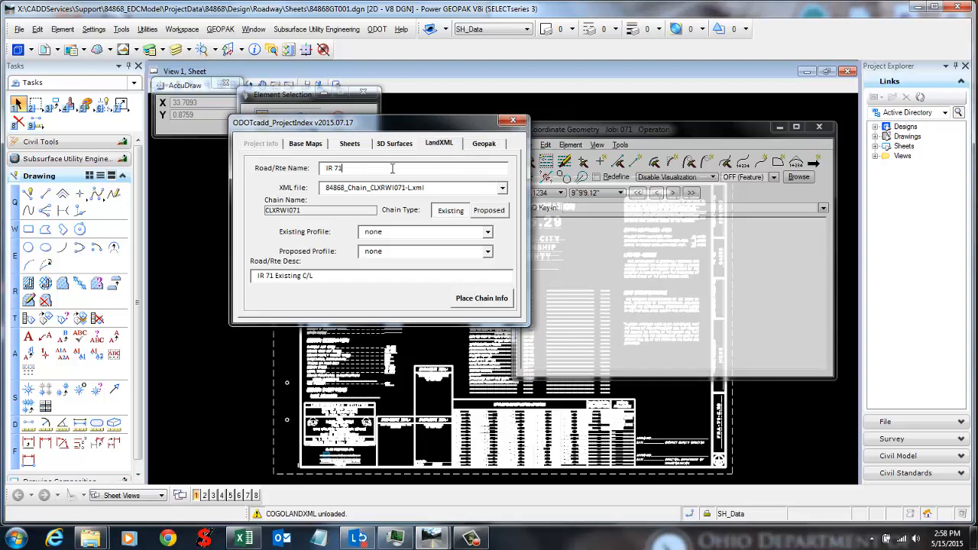
click(503, 189)
drag(501, 234, 496, 206)
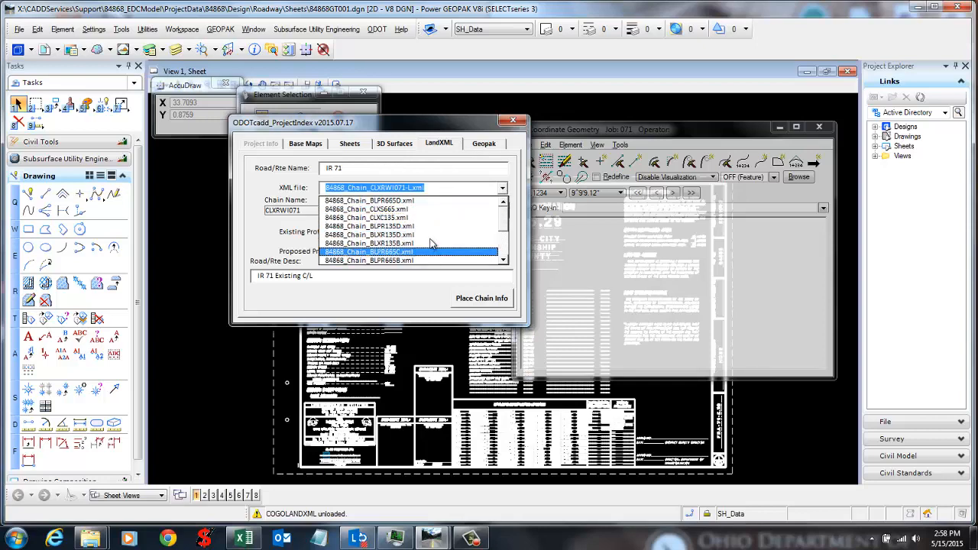
click(503, 261)
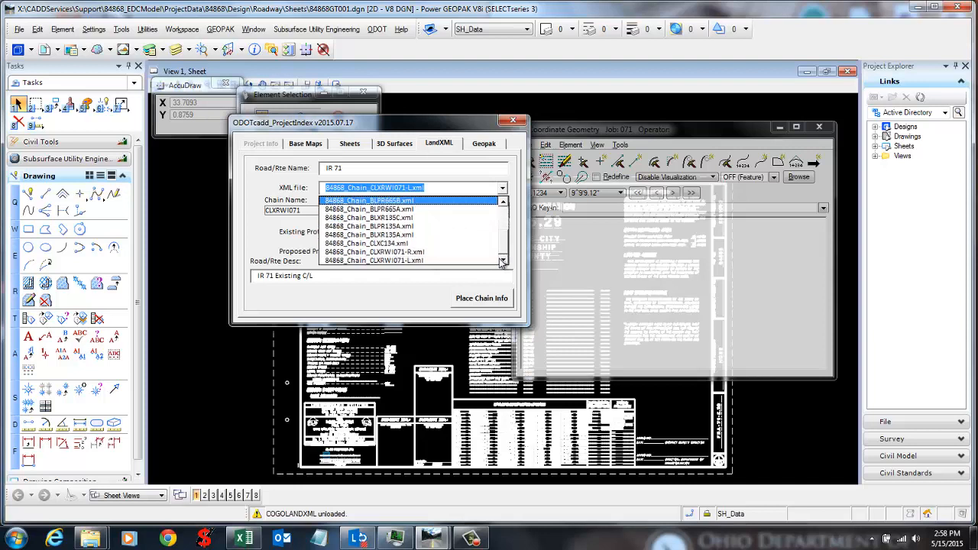
click(474, 253)
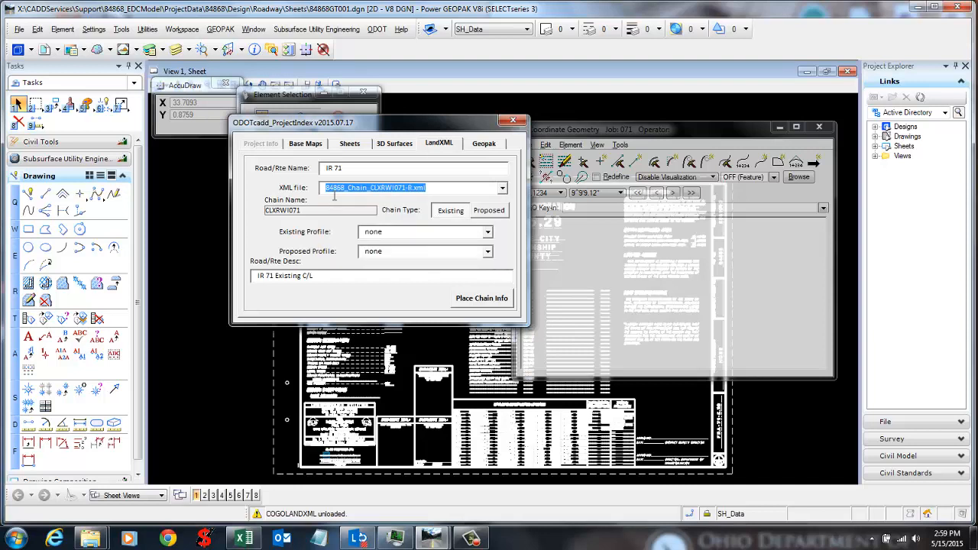
drag(342, 167, 229, 165)
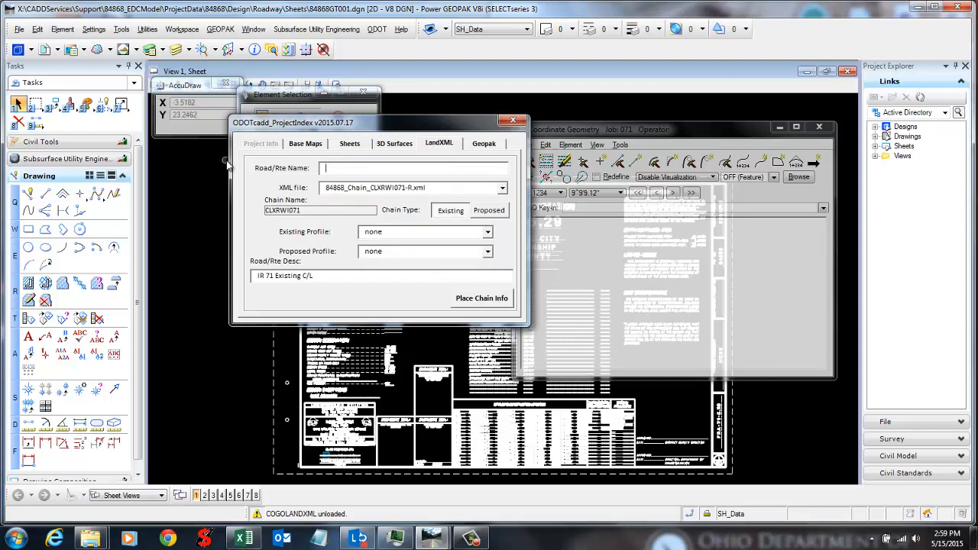
click(501, 193)
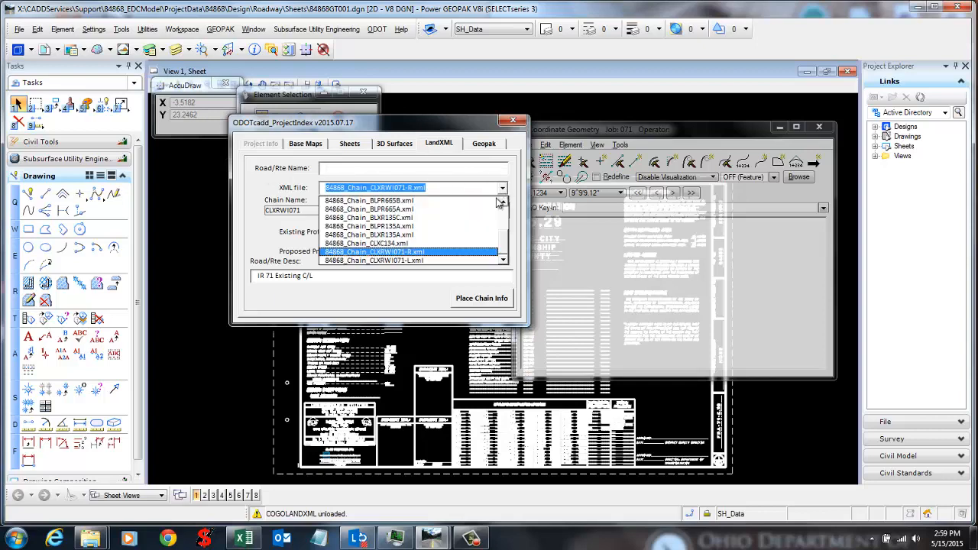
click(468, 252)
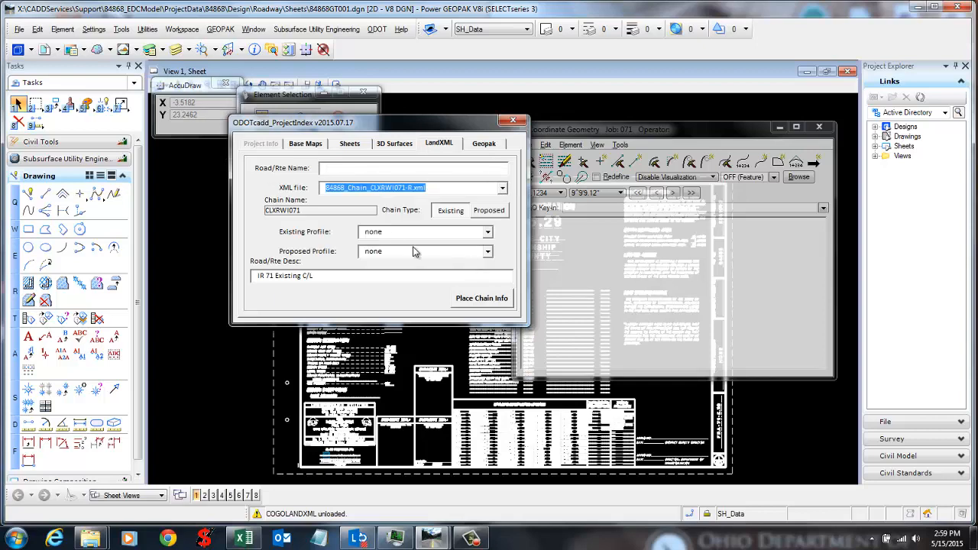
click(499, 187)
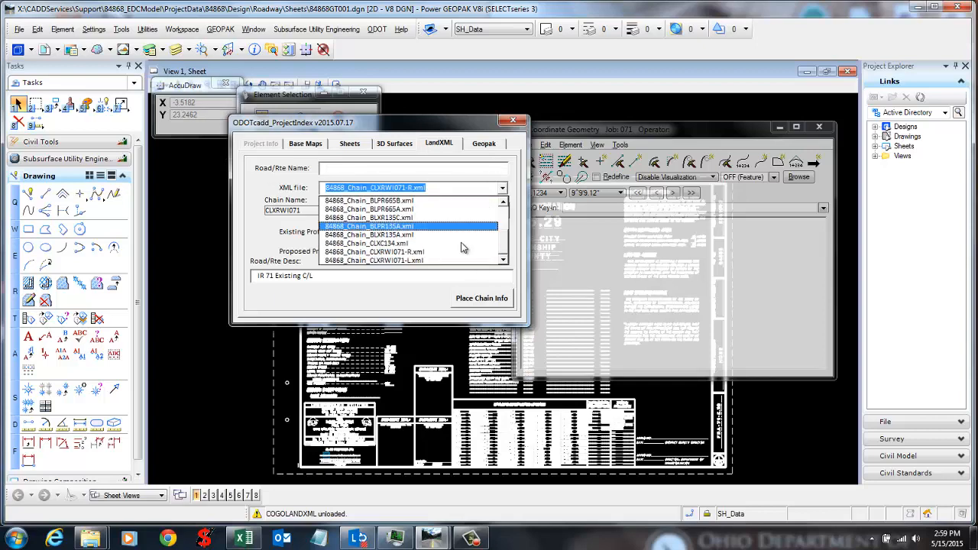
click(428, 262)
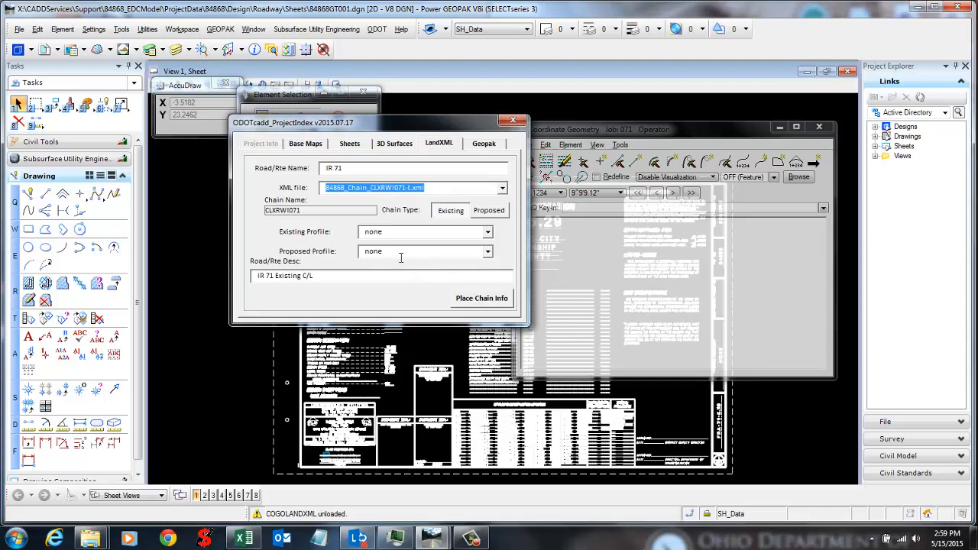
drag(326, 168, 355, 166)
click(344, 167)
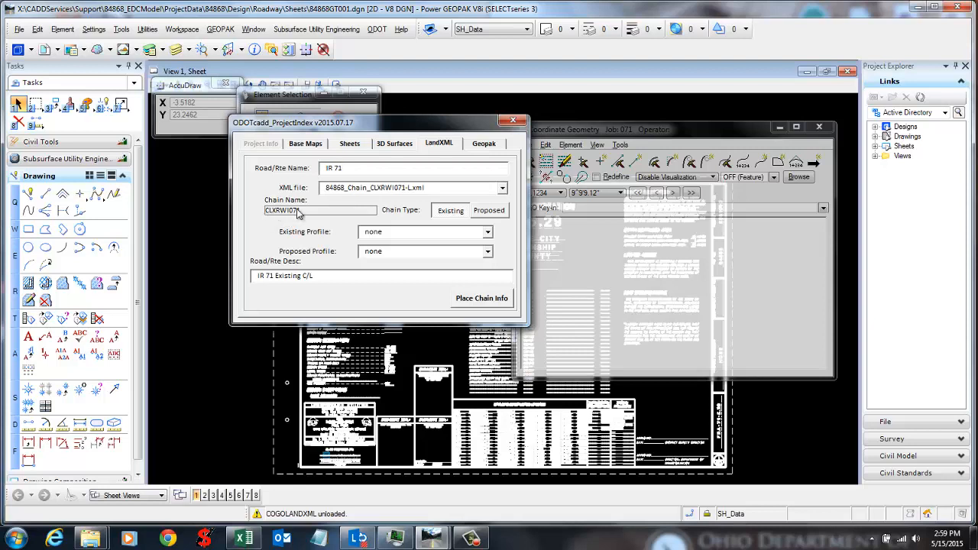
Step: Mark the chain Existing with existing profile XI071PPGLL and proposed profile PI071PGLL
click(453, 214)
click(479, 208)
click(447, 212)
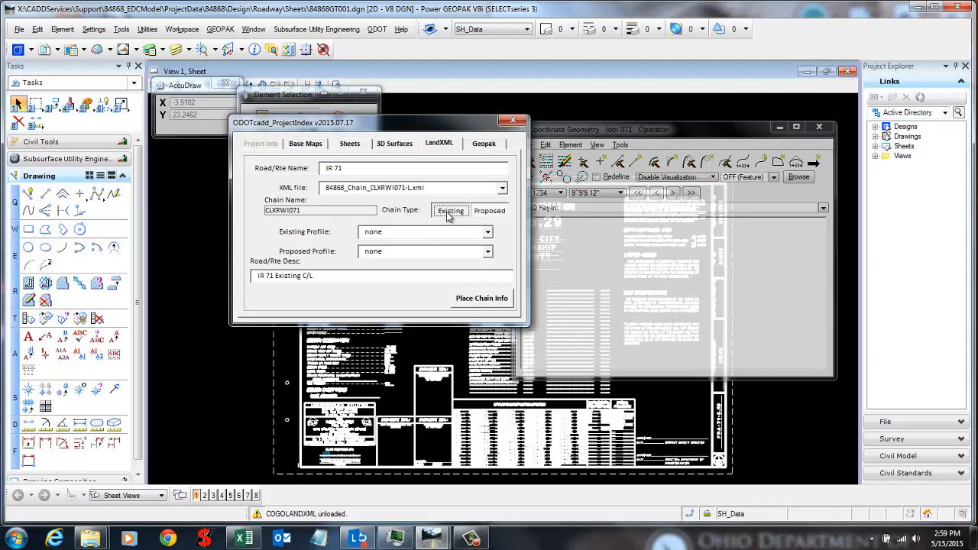
click(487, 232)
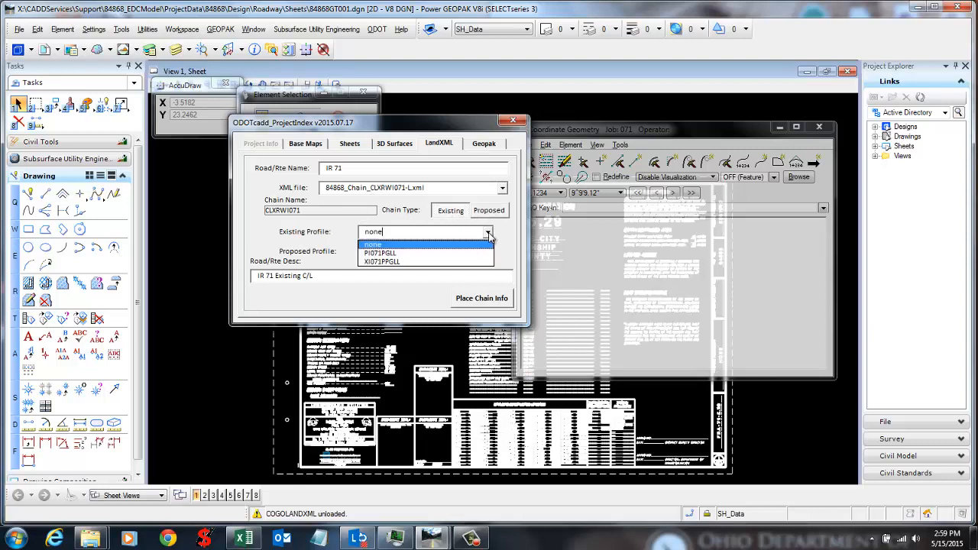
click(482, 250)
click(483, 253)
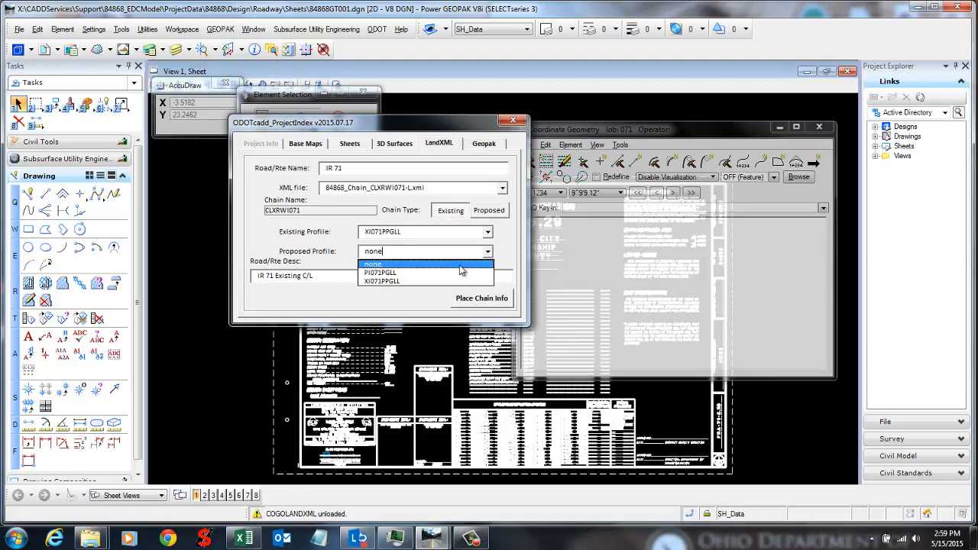
click(437, 272)
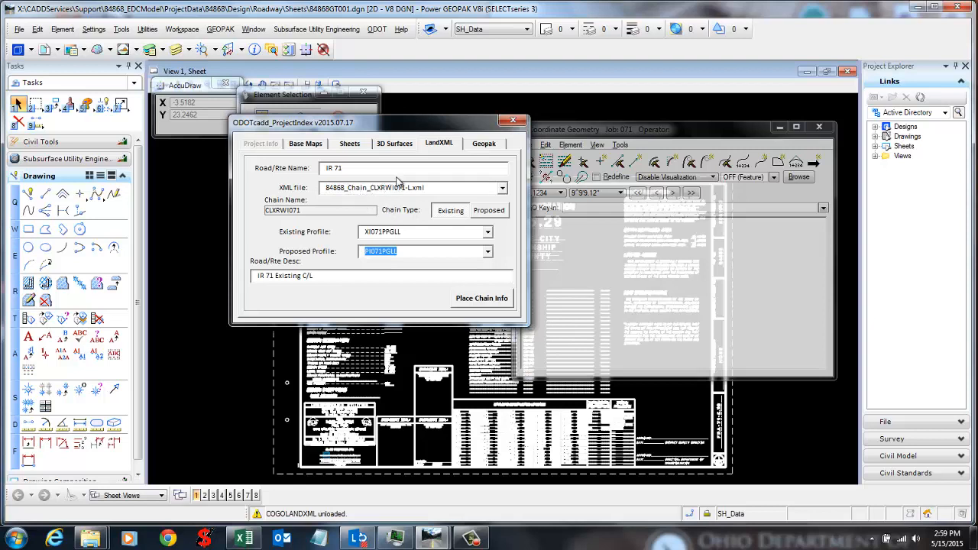
Step: Use the road description 'IR 71 Existing C/L' and place the chain info into the index
click(395, 144)
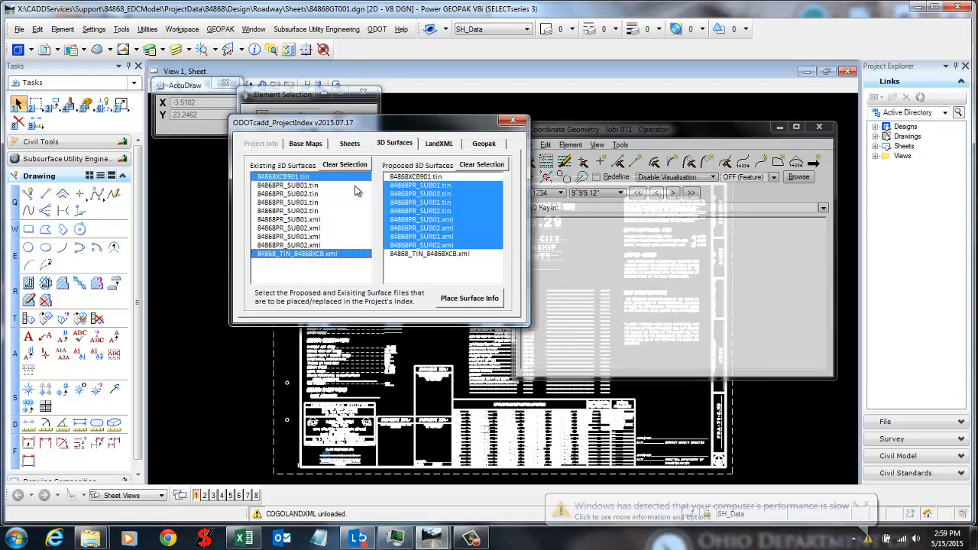
click(437, 146)
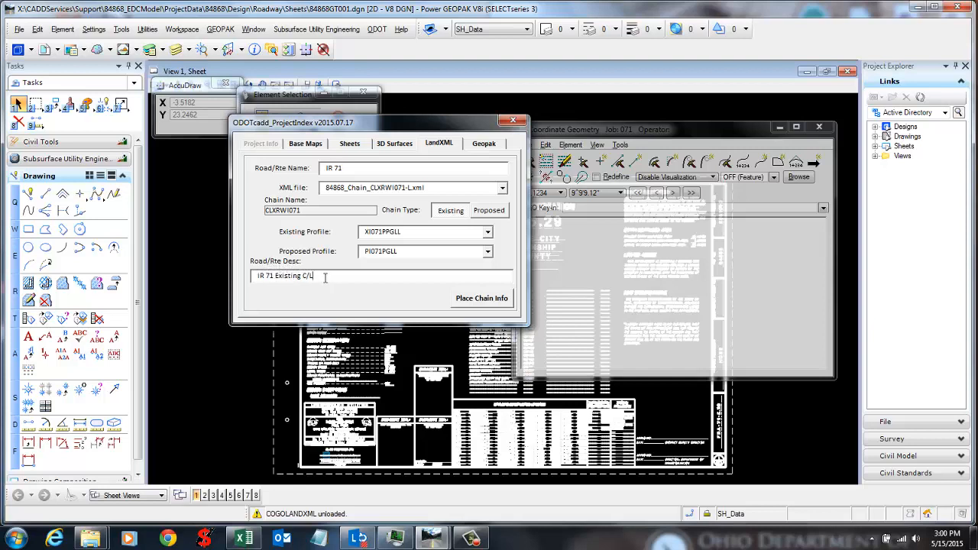
drag(324, 277, 241, 282)
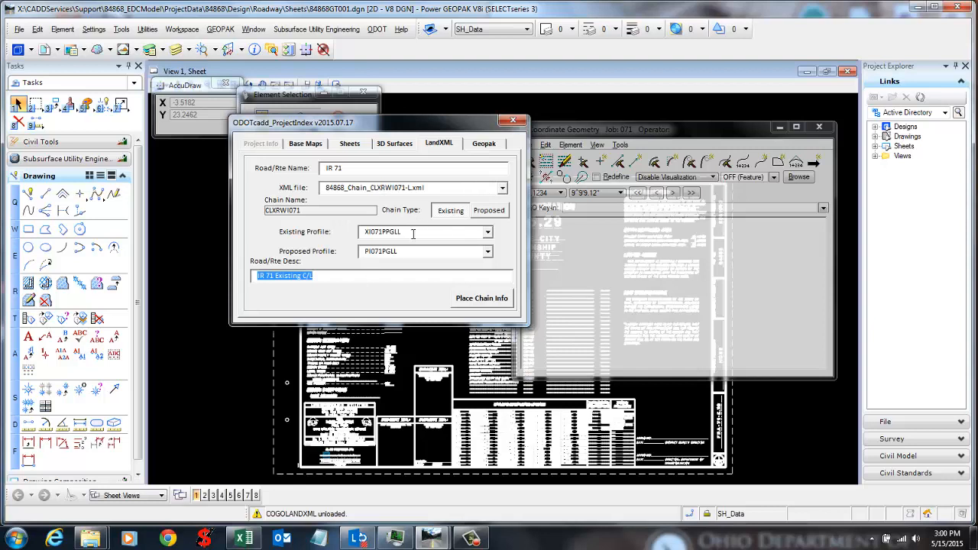
drag(314, 276, 234, 283)
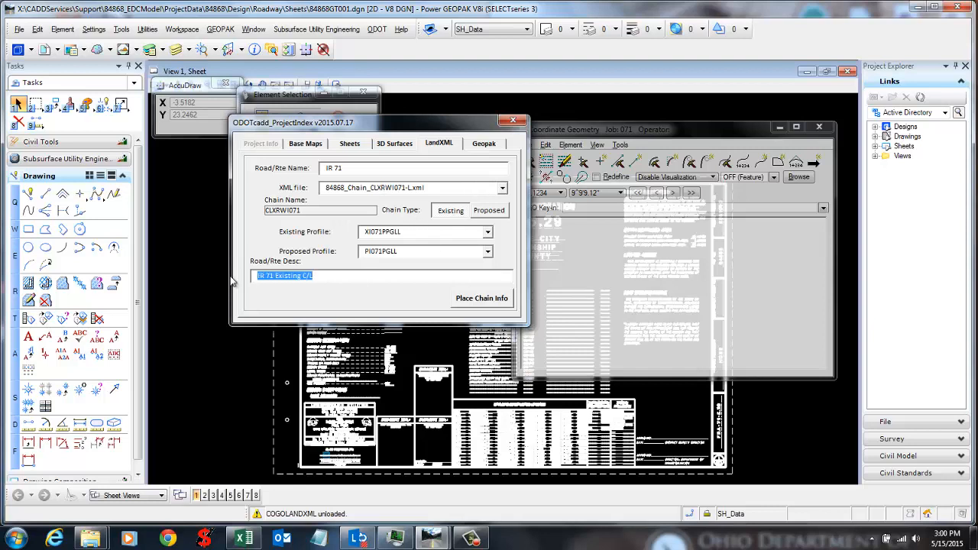
drag(332, 276, 250, 293)
click(330, 280)
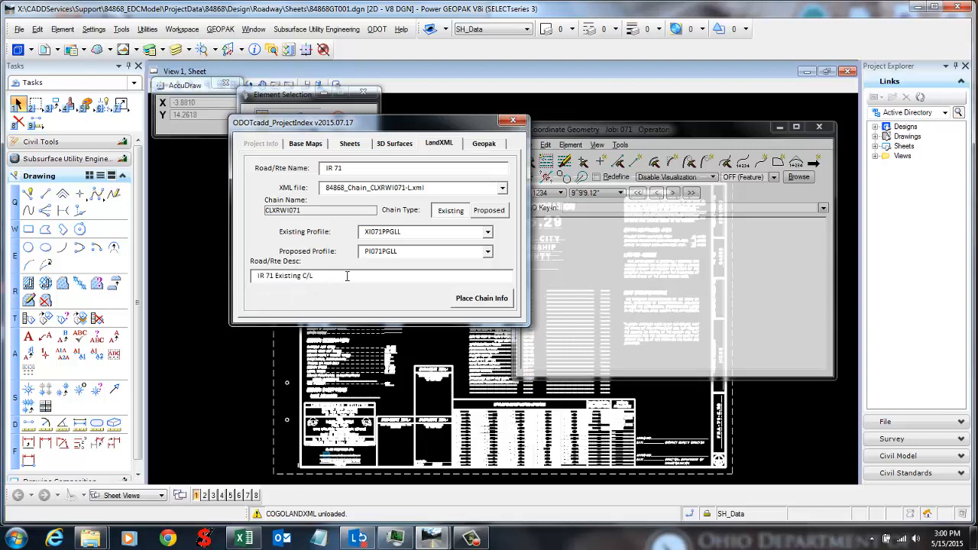
drag(346, 276, 197, 293)
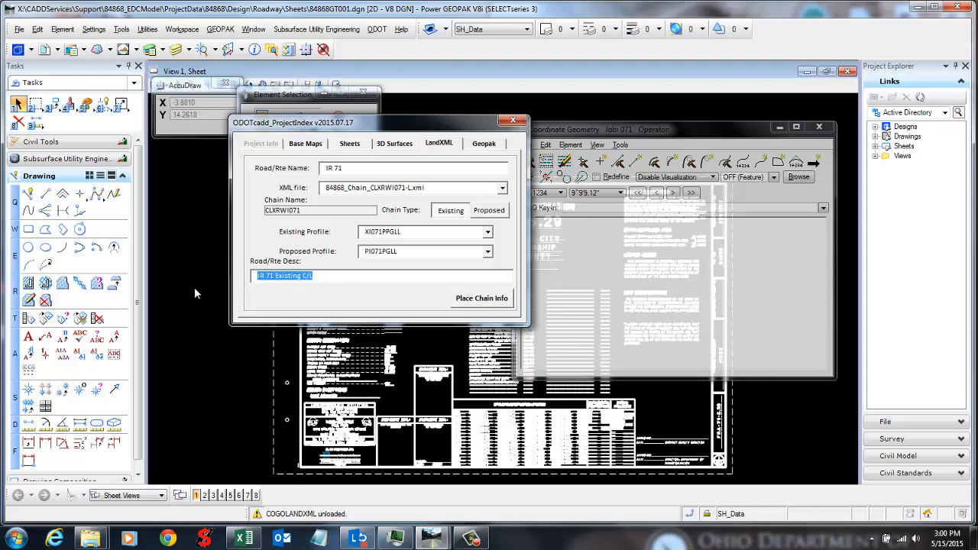
click(481, 298)
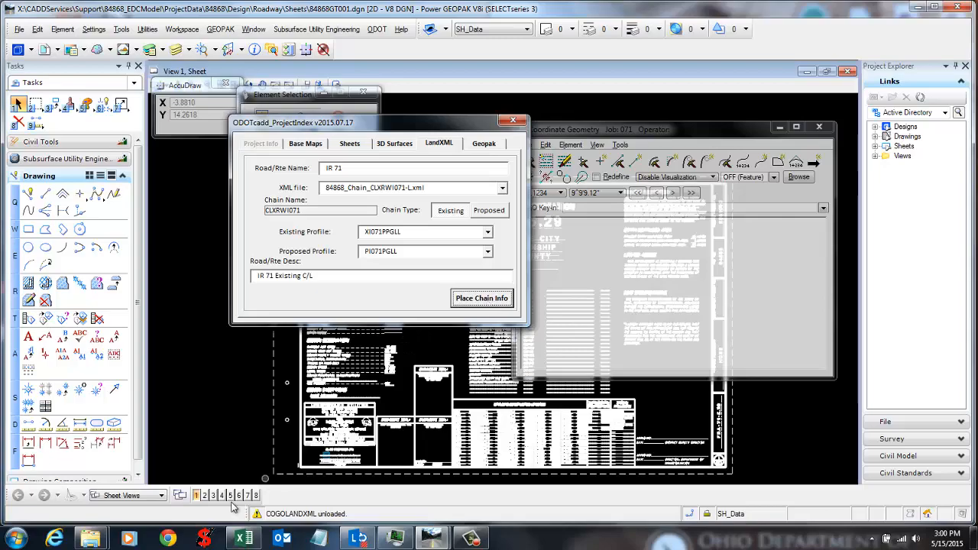
Step: In Excel, check row 18's chain file path and centerline name, widening column D
click(244, 539)
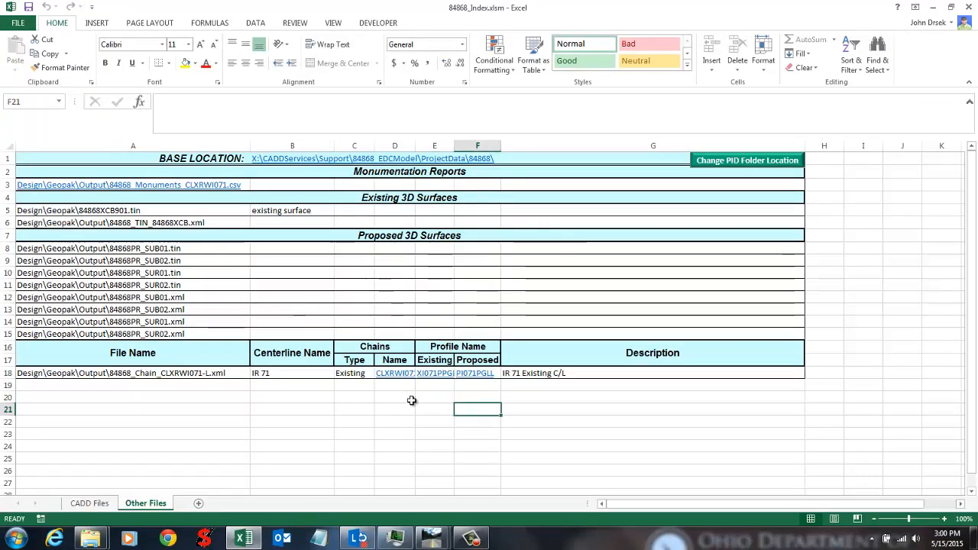
click(184, 405)
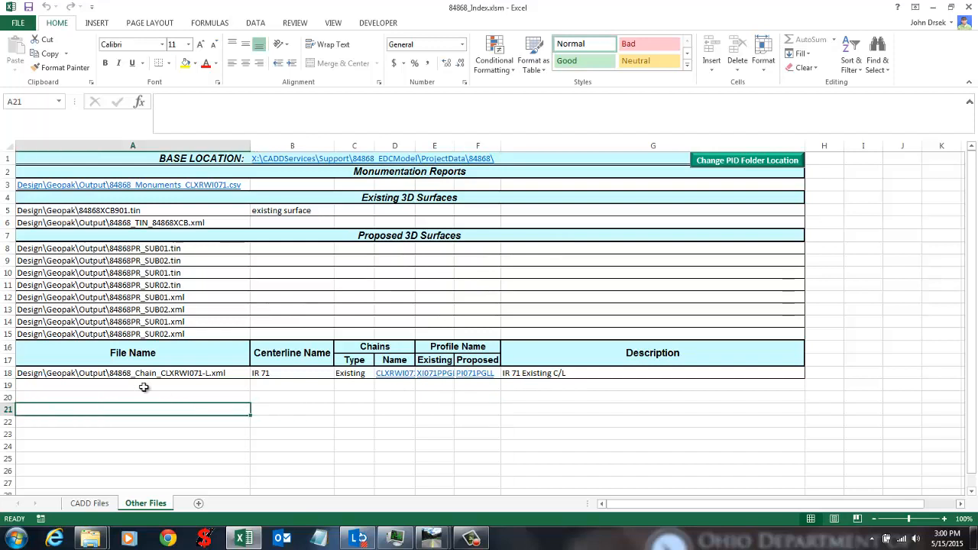
click(22, 374)
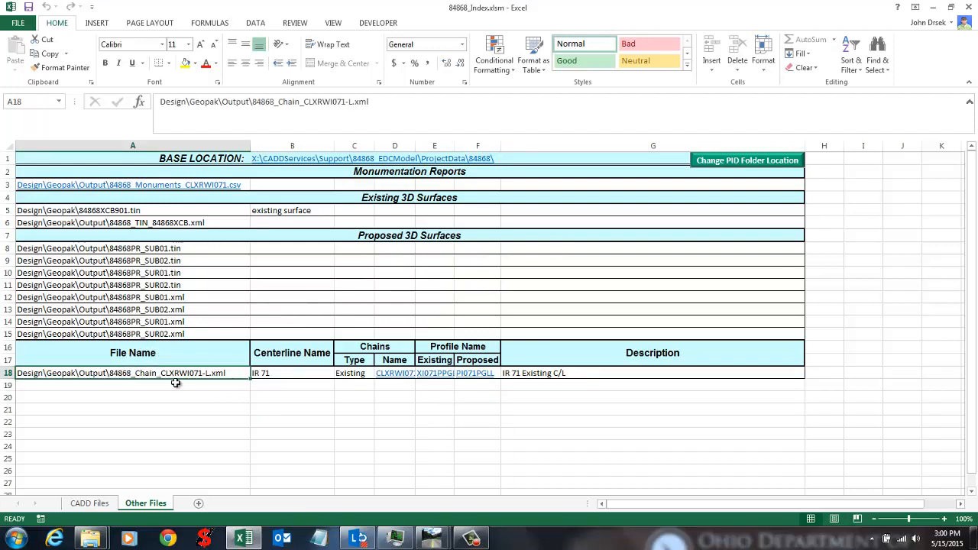
click(278, 373)
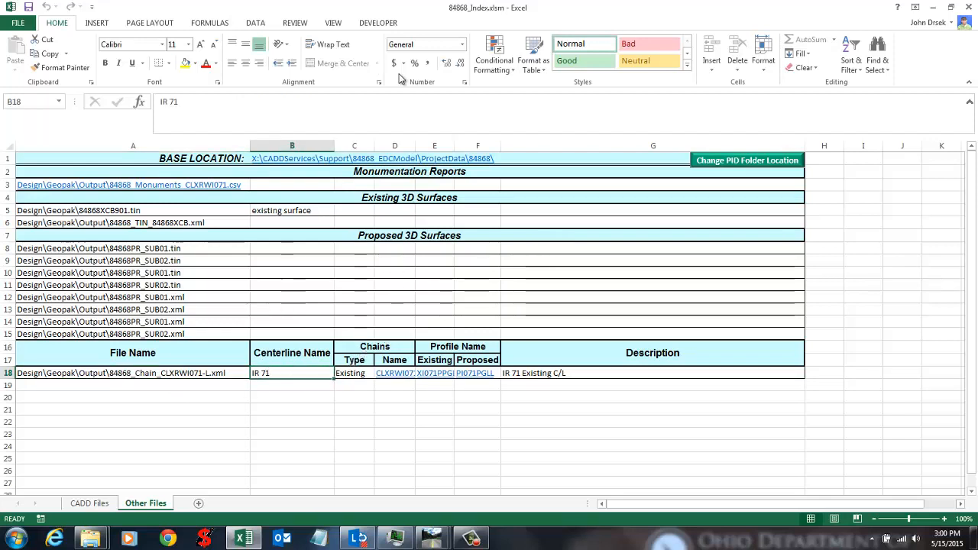
drag(415, 140, 419, 141)
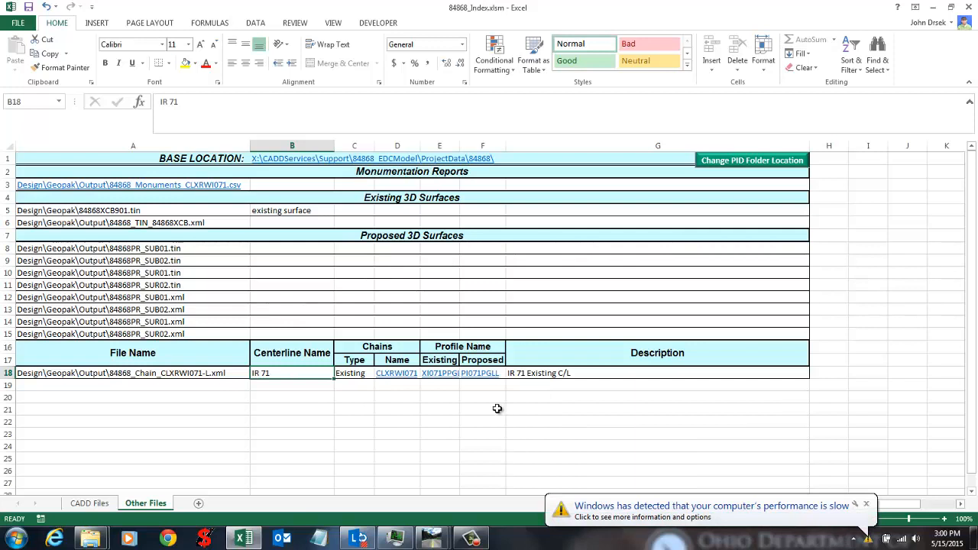
Step: Check the chain type in C18 and view the chain report linked from D18
click(395, 385)
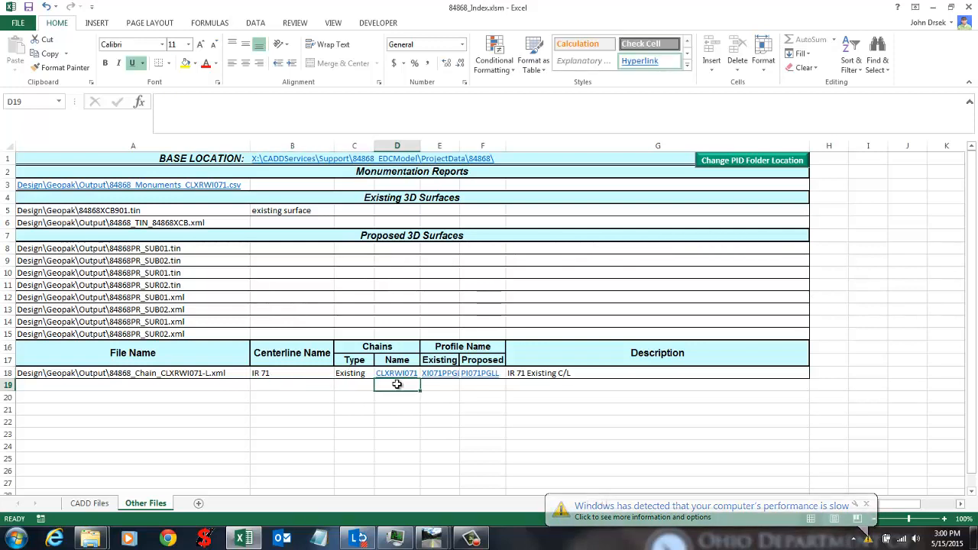
click(354, 373)
click(388, 375)
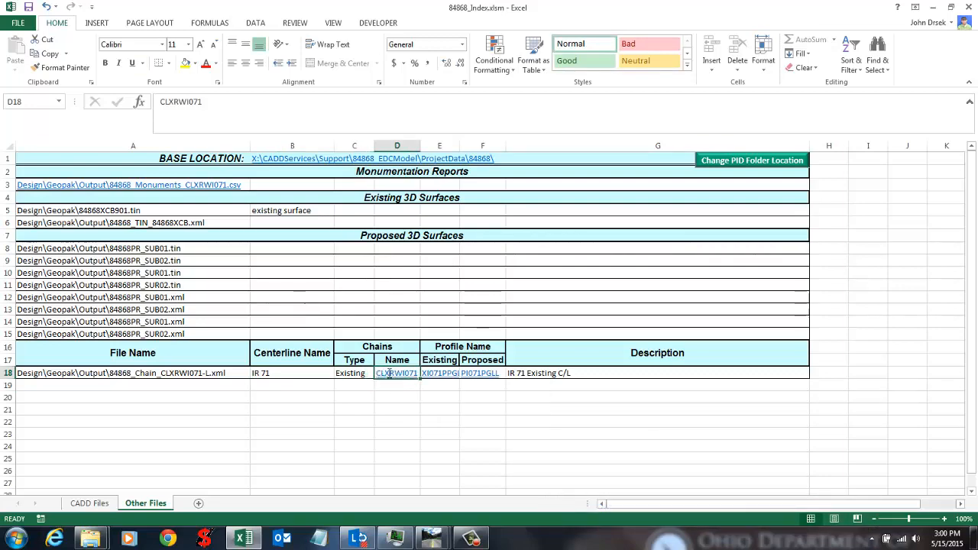
click(307, 262)
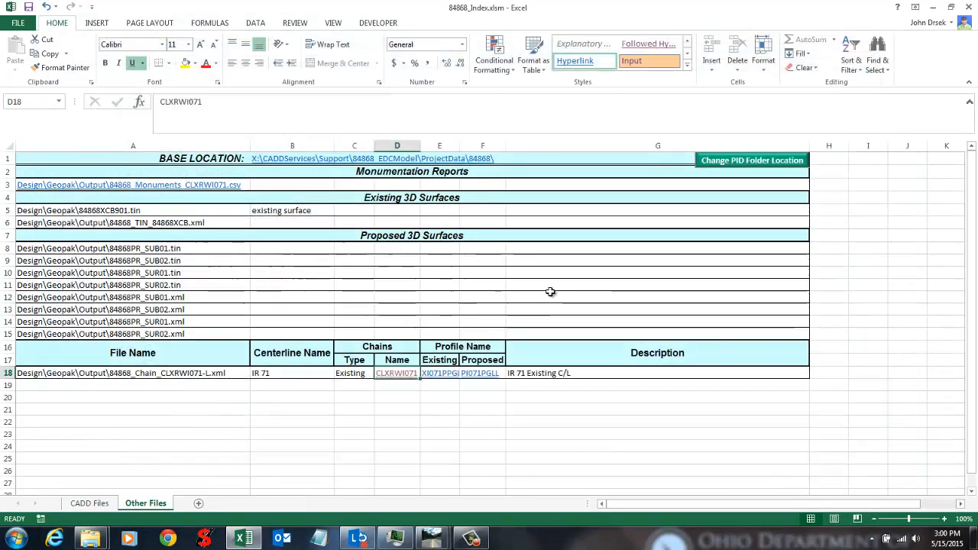
click(902, 27)
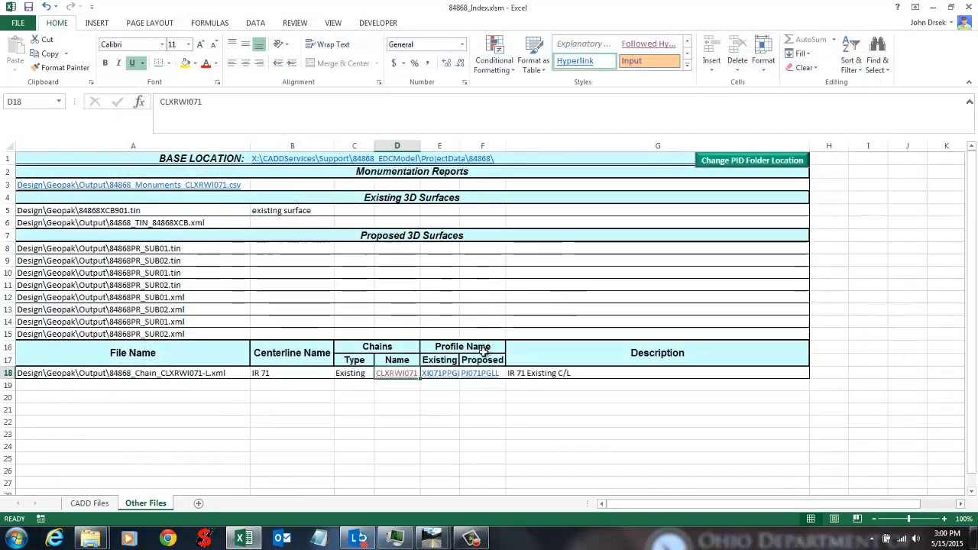
Step: Auto-fit column E to show XI071PPGLL, check G18's description, and return to MicroStation
click(467, 407)
double_click(460, 145)
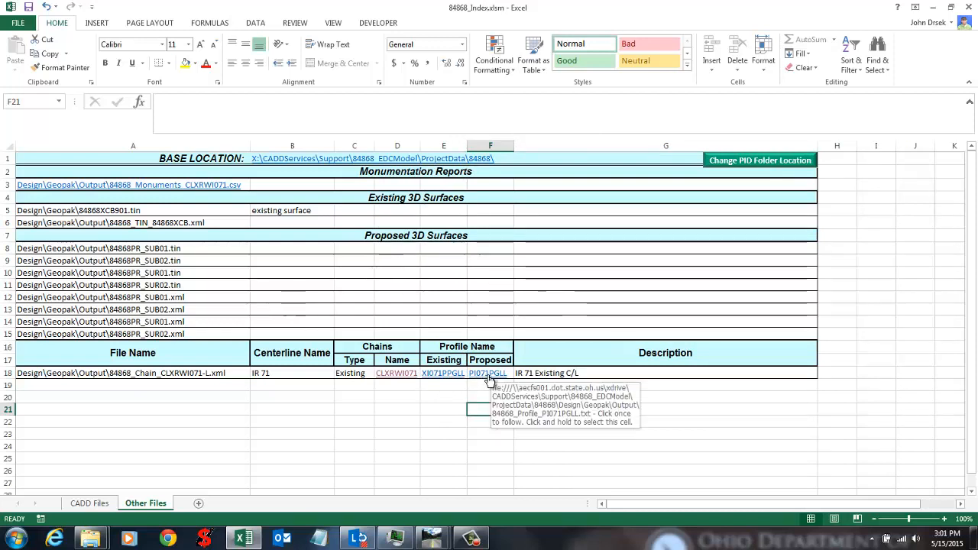
click(565, 373)
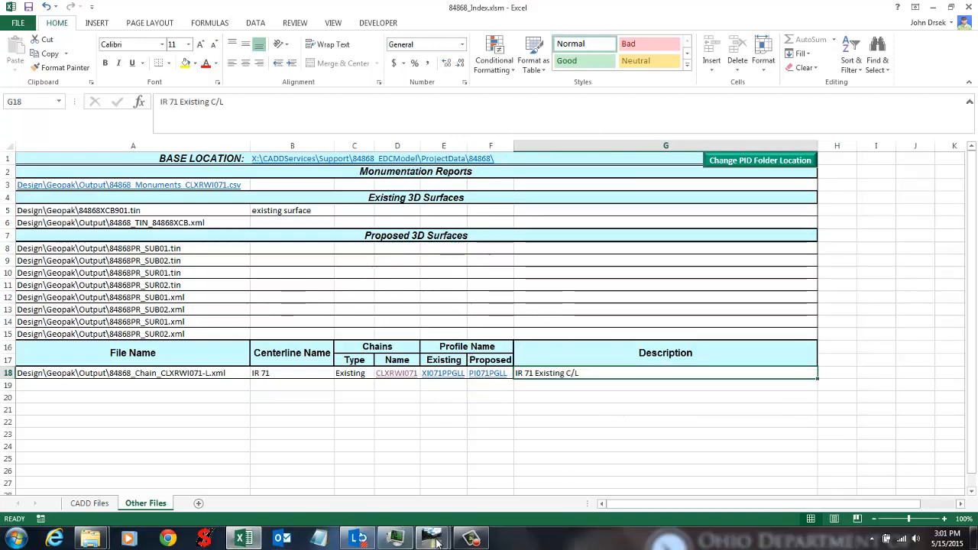
mouse_move(435, 542)
click(400, 472)
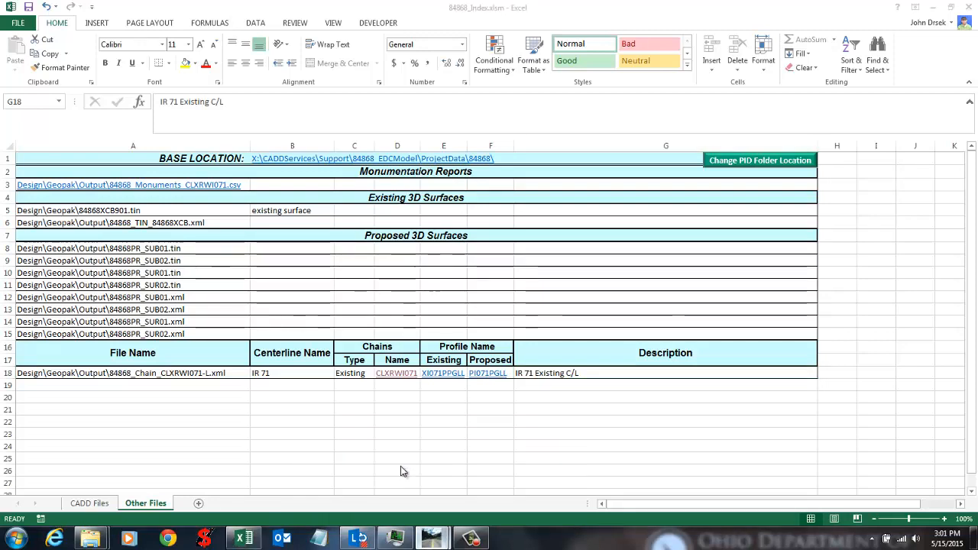
Step: Close the VBA editor and check the LandXML page's list of XML chain files
click(966, 8)
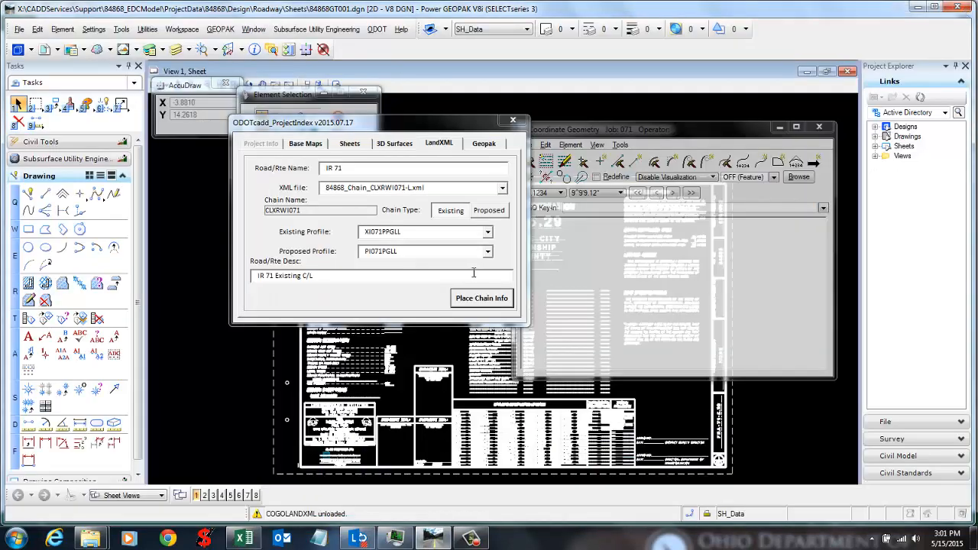
click(502, 188)
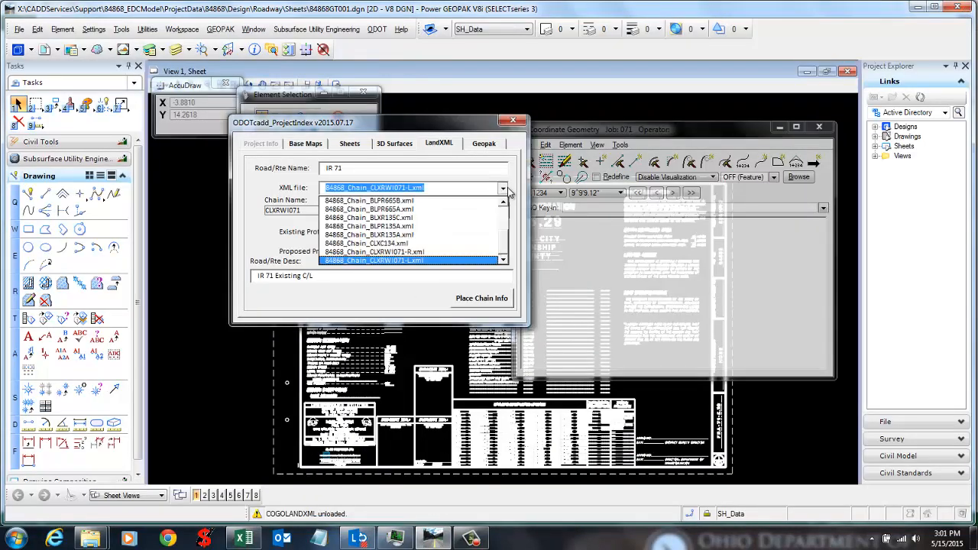
click(503, 188)
click(504, 188)
click(504, 187)
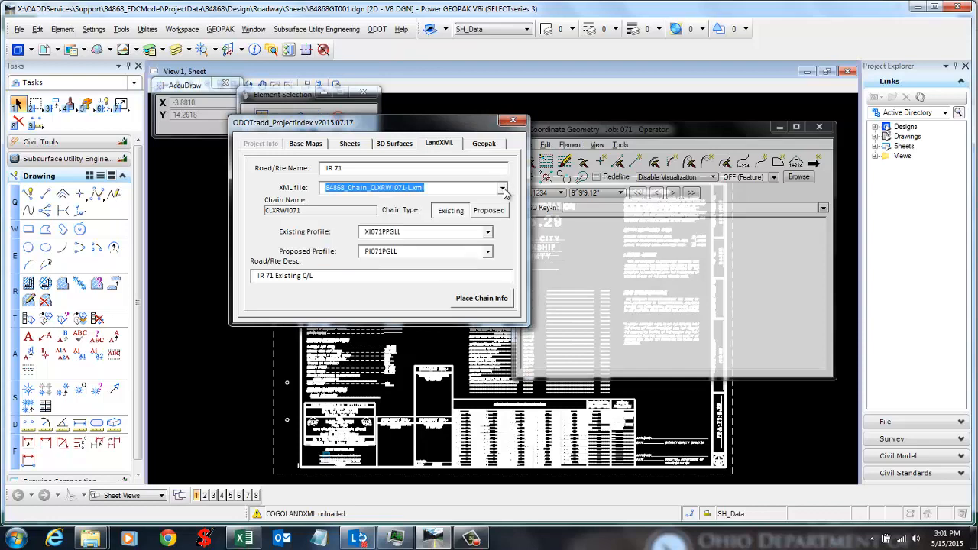
click(503, 189)
click(503, 189)
Step: Switch to the Geopak chain entry page and expand the GPK File list
click(490, 143)
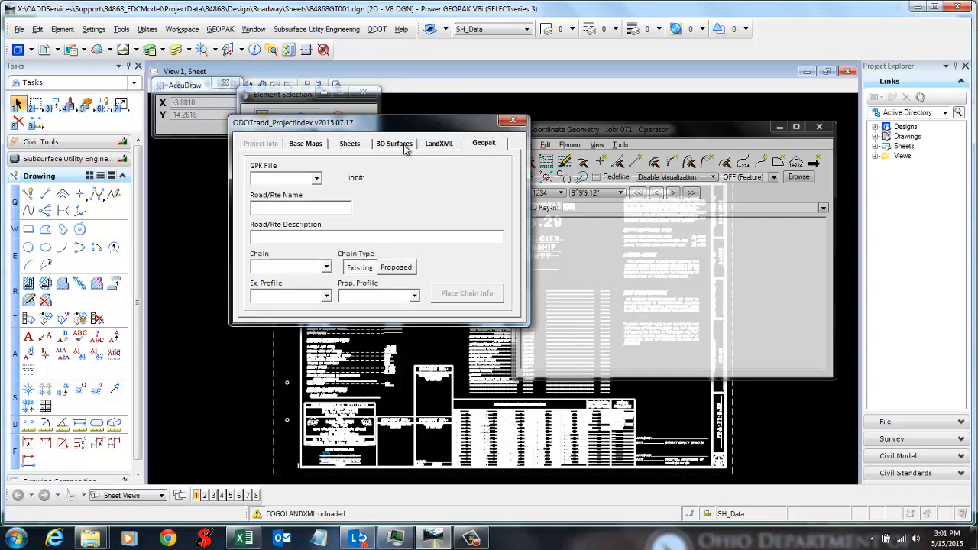
click(441, 145)
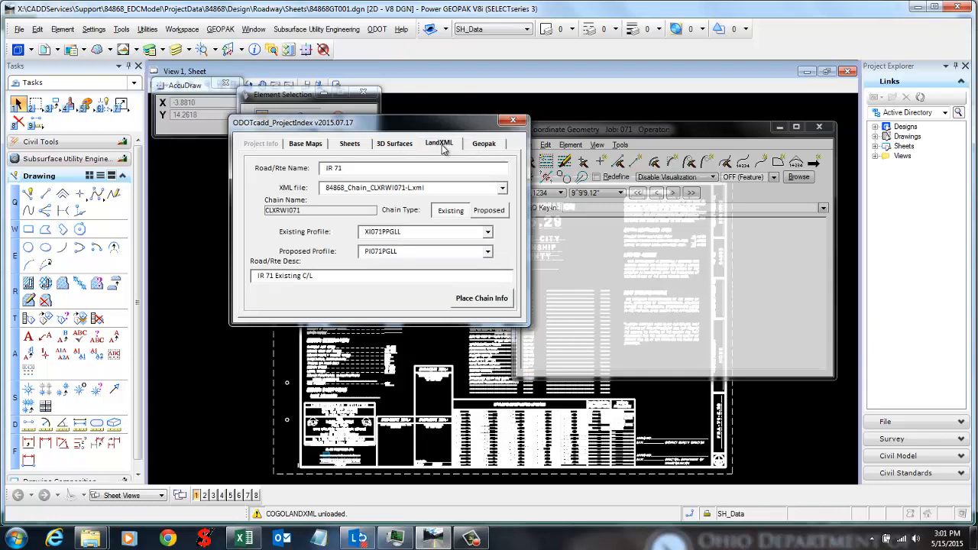
click(479, 146)
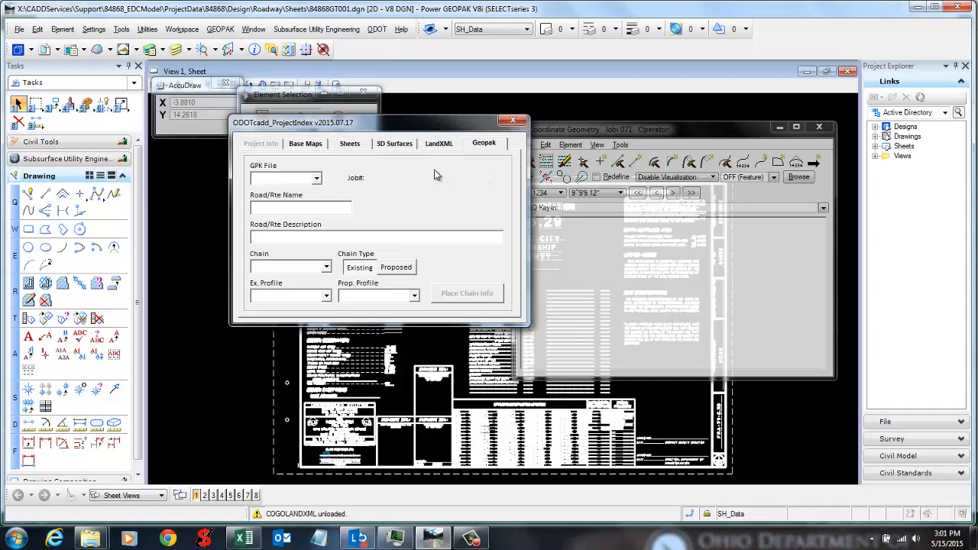
click(478, 147)
click(456, 151)
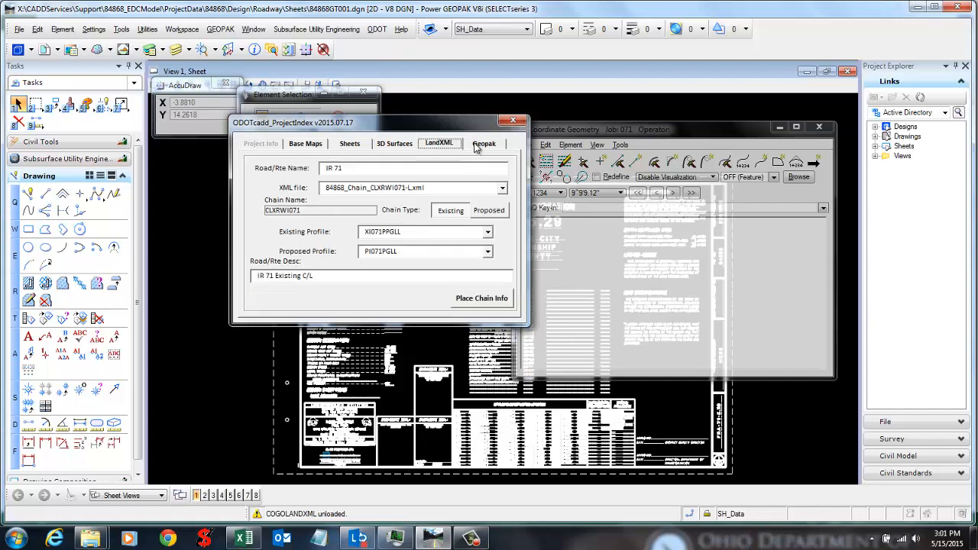
click(475, 145)
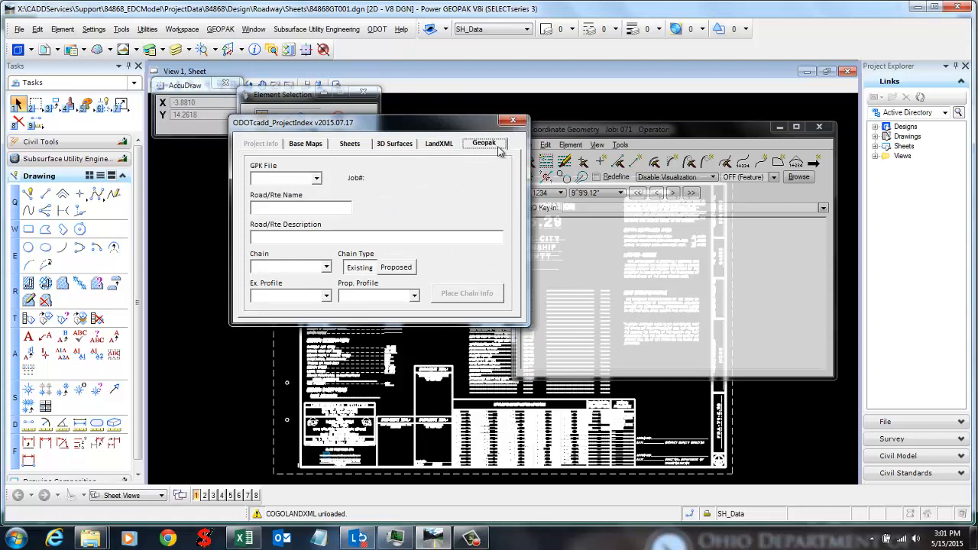
click(316, 179)
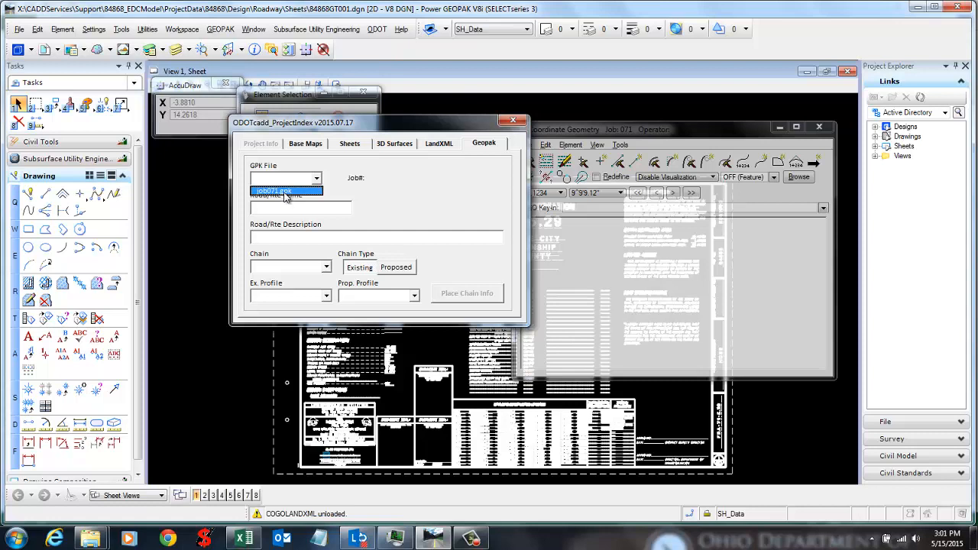
Step: Fill the Geopak page with job071.gpk, road IR 71, and chain CLXRWI071 as Existing
click(286, 191)
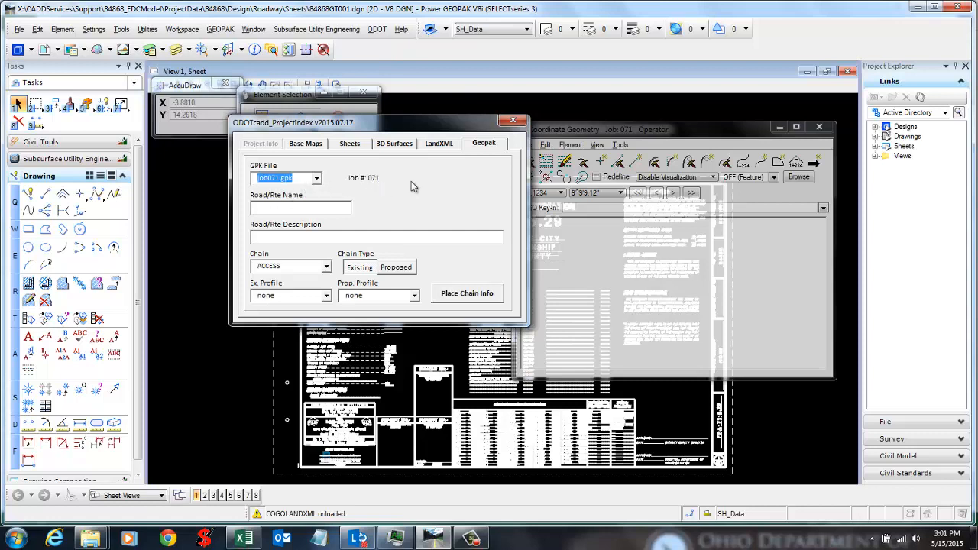
click(330, 211)
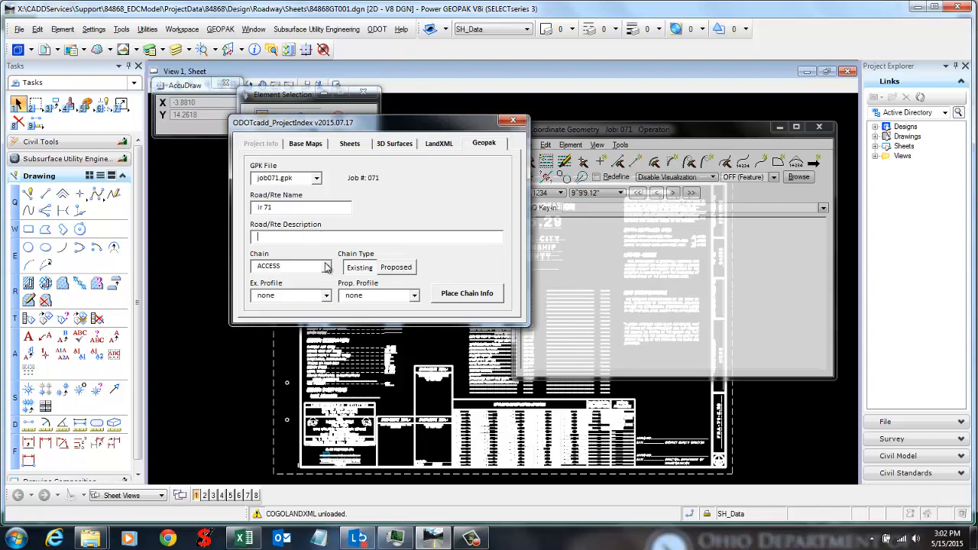
click(326, 267)
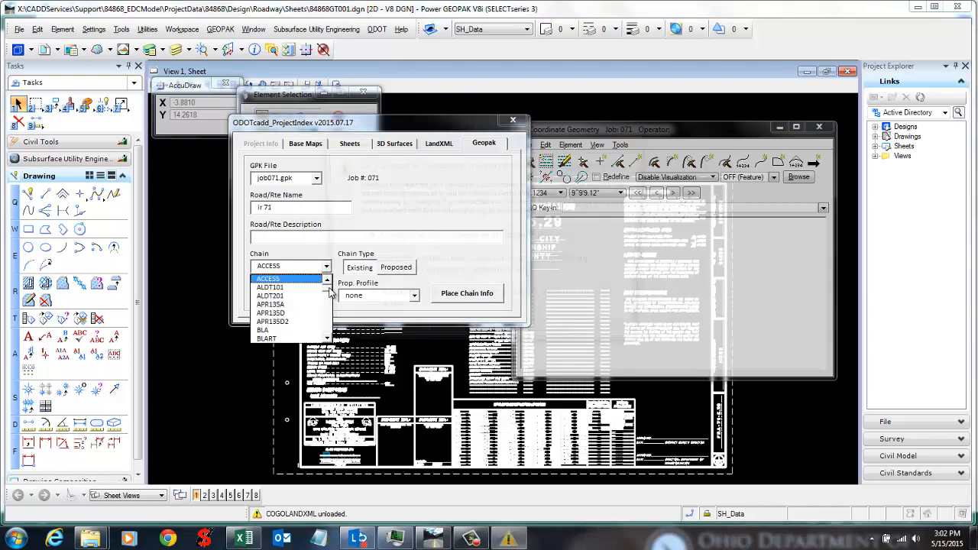
click(636, 138)
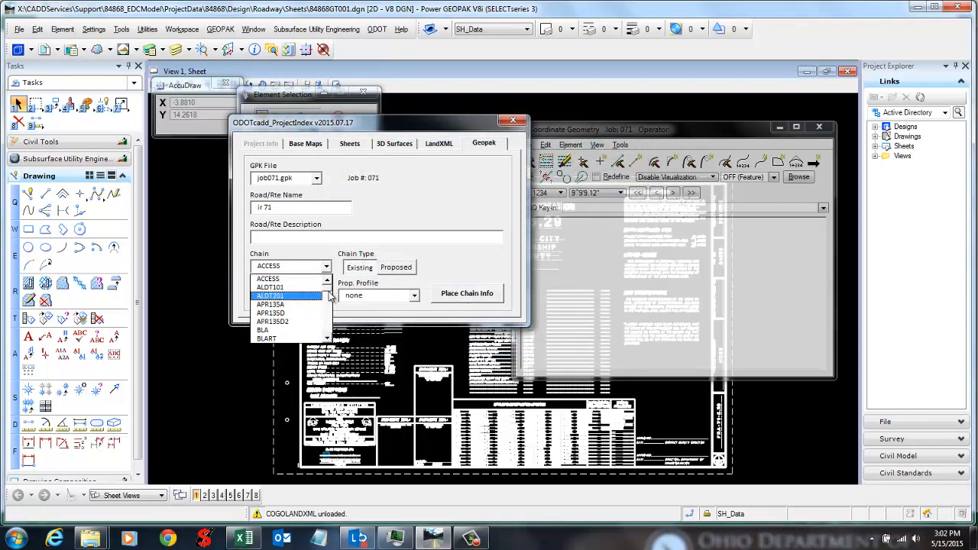
drag(330, 296, 329, 305)
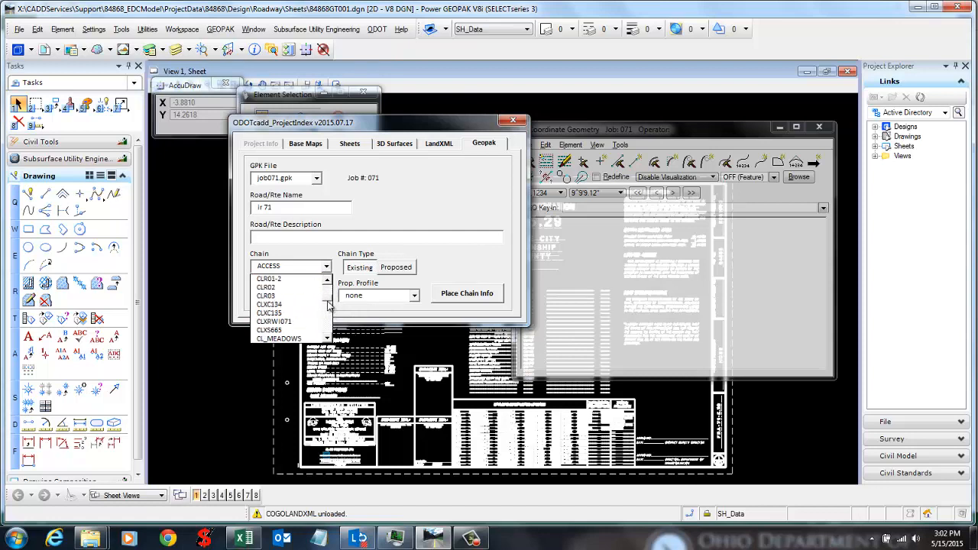
click(319, 321)
click(361, 269)
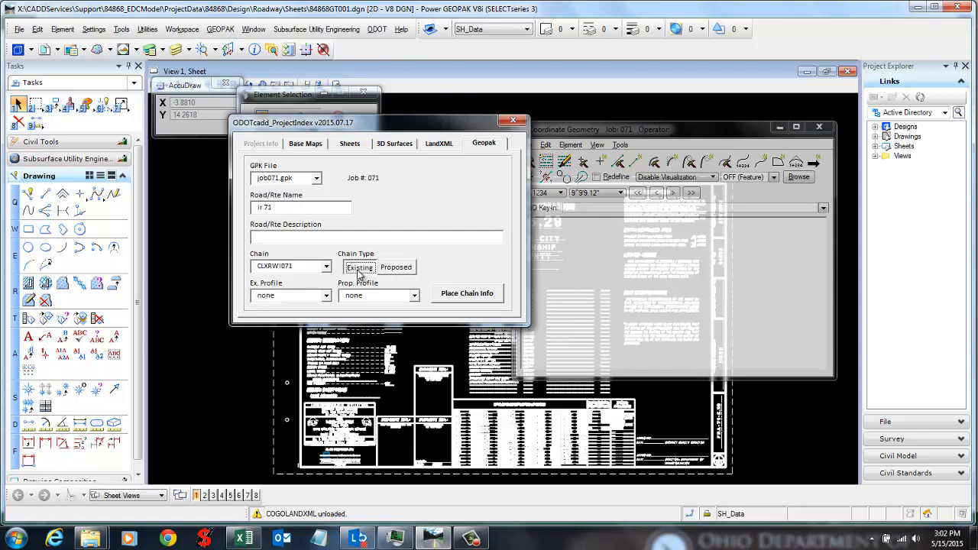
Step: Check the existing and proposed profile lists, then view the LandXML page's existing profiles
click(327, 297)
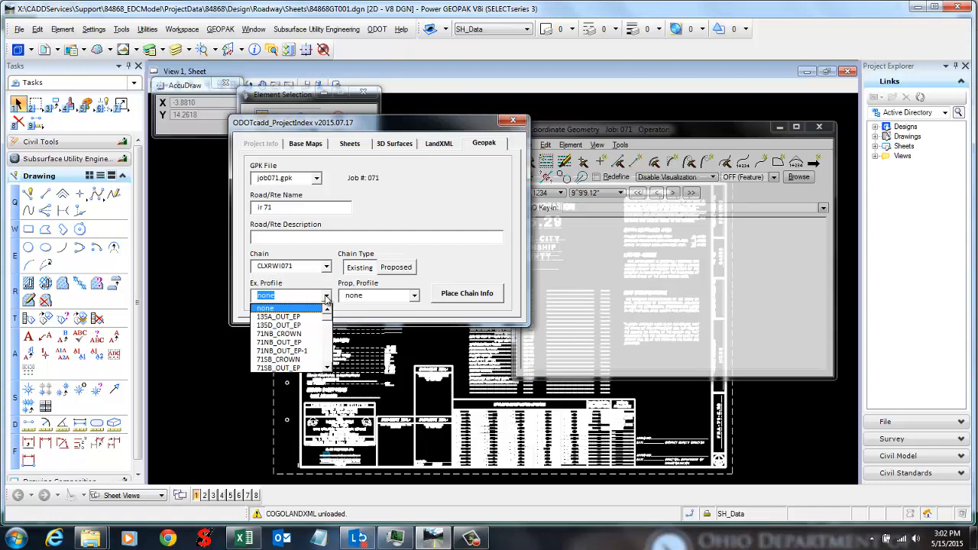
click(327, 297)
click(327, 298)
click(414, 297)
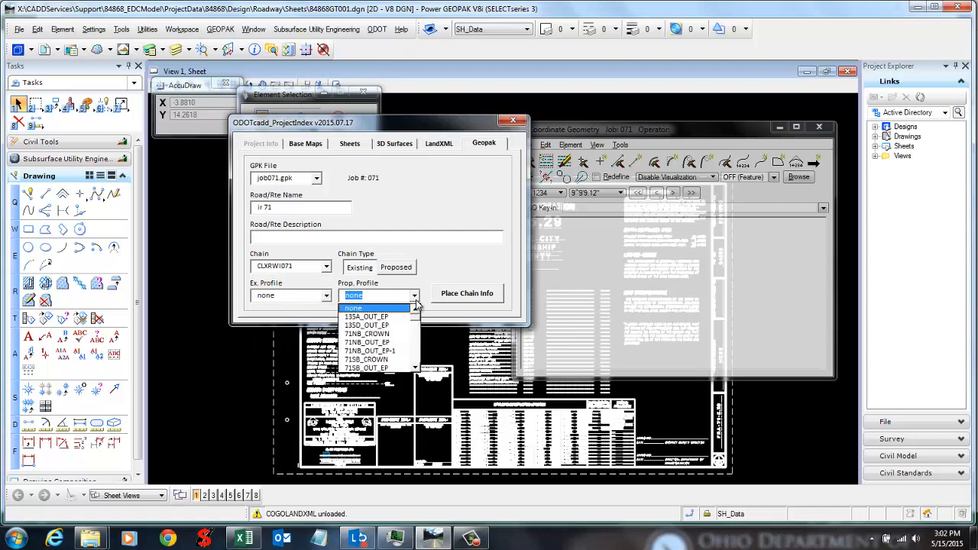
click(414, 298)
click(327, 297)
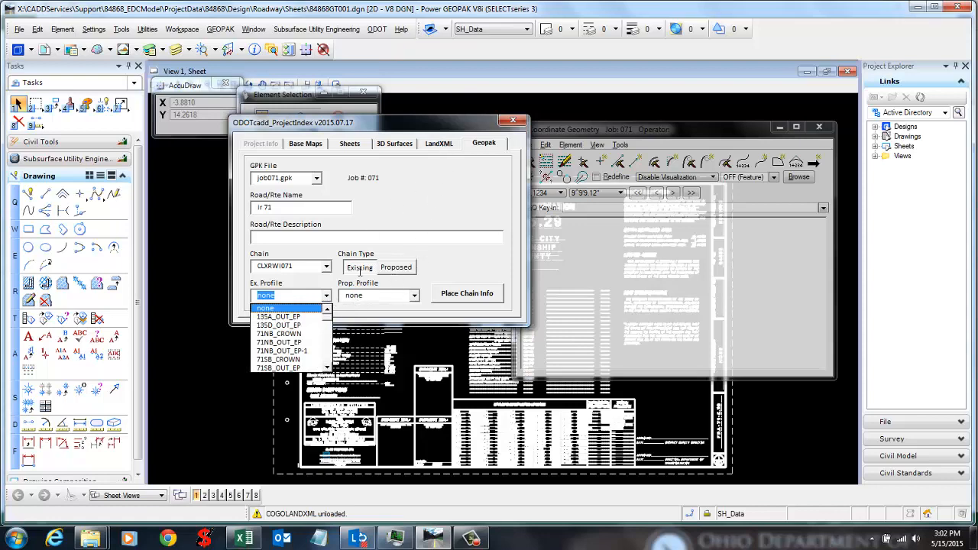
click(439, 145)
click(487, 232)
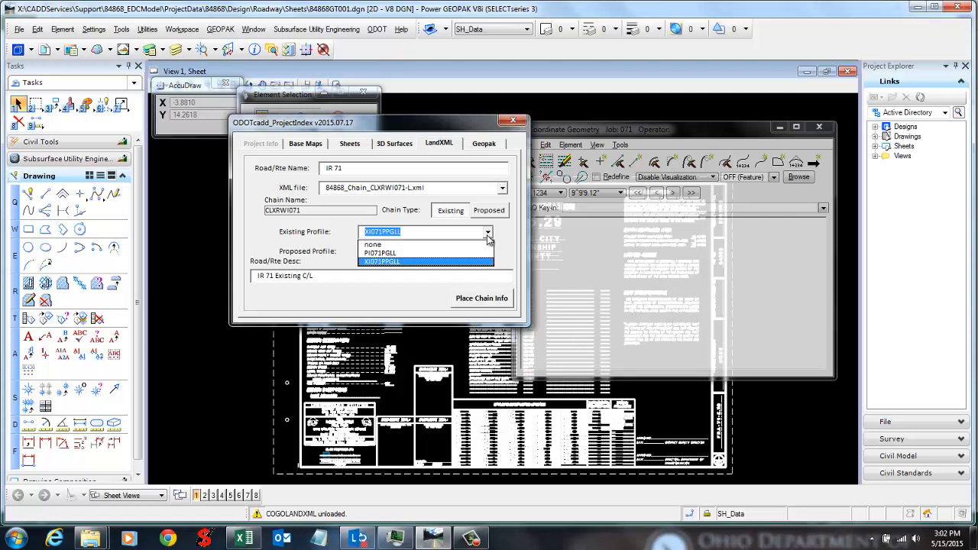
Step: Review the LandXML page's existing and proposed profile lists, keeping XI071PPGLL as existing
click(487, 236)
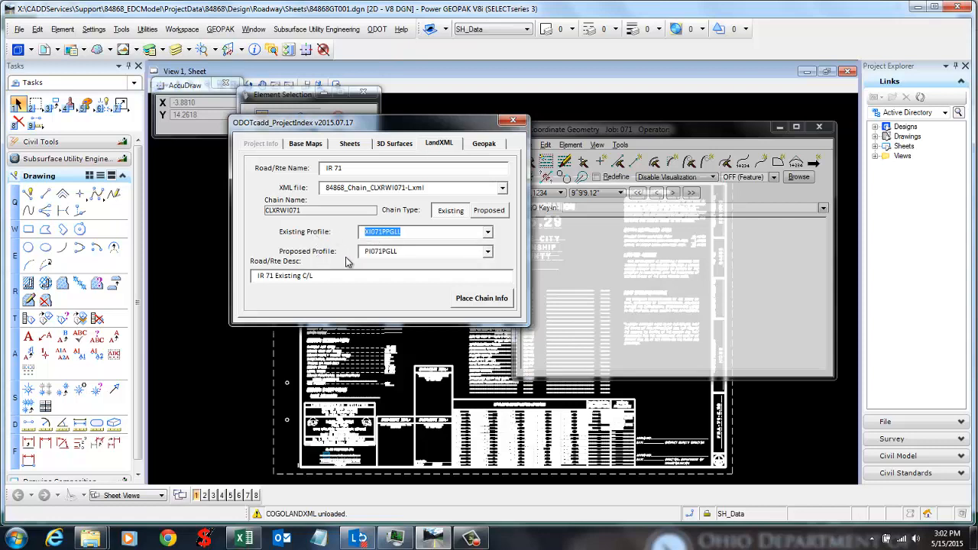
click(487, 233)
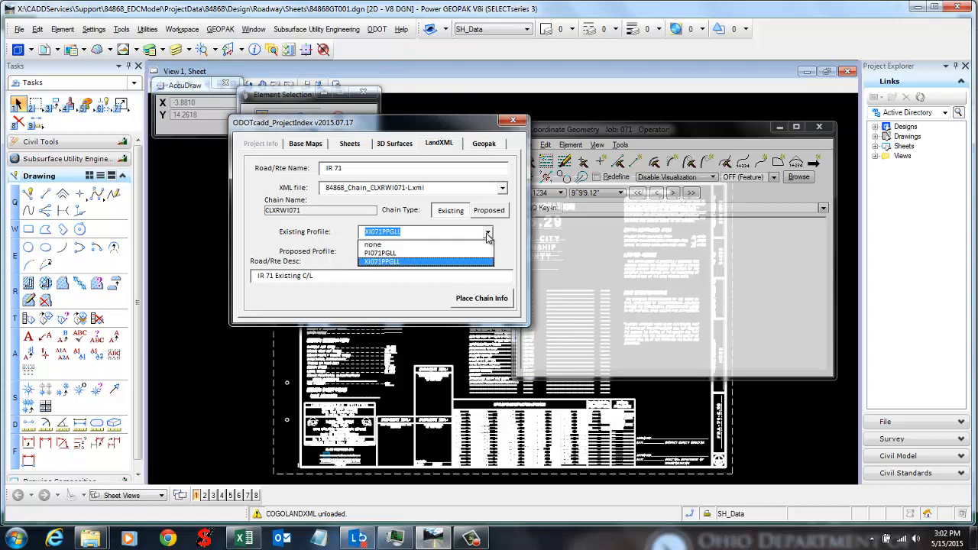
click(487, 237)
click(488, 233)
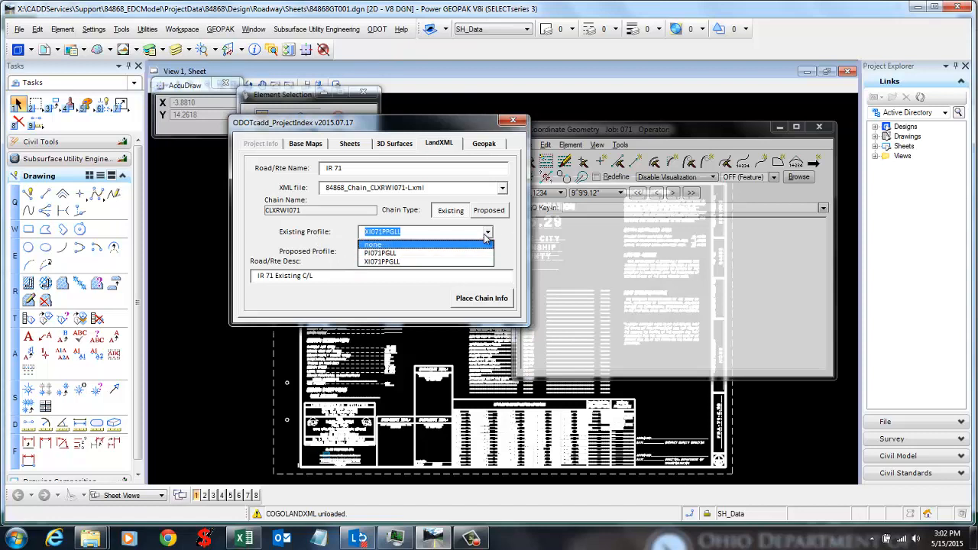
click(487, 237)
click(488, 251)
click(450, 265)
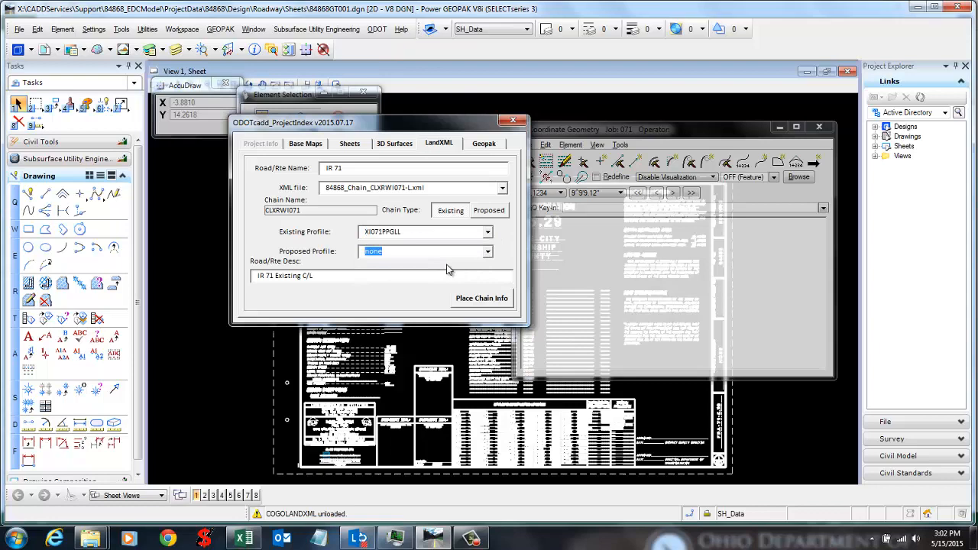
click(488, 252)
click(442, 280)
Step: On the Geopak page, set existing profile 71NB_OUT_EP-1 and place the chain info as row 19
click(481, 143)
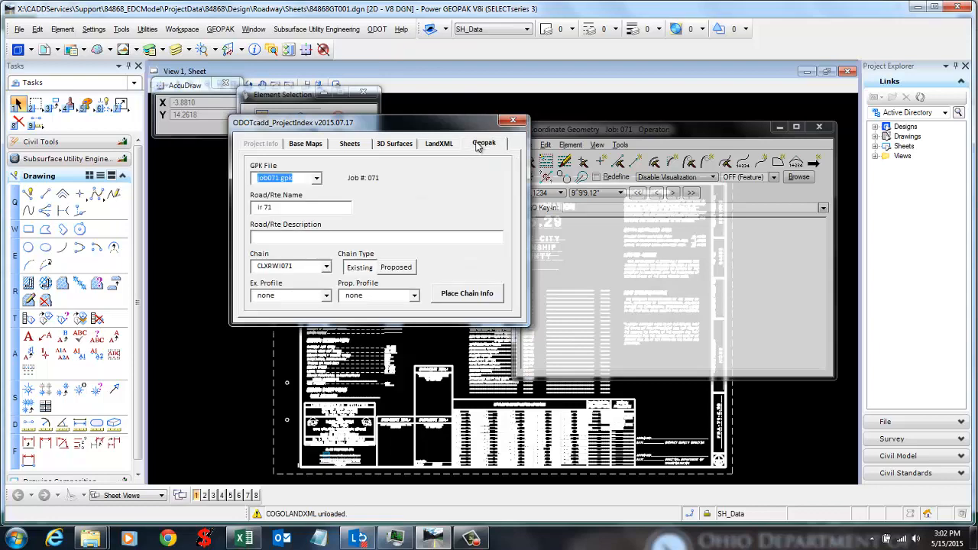
click(326, 295)
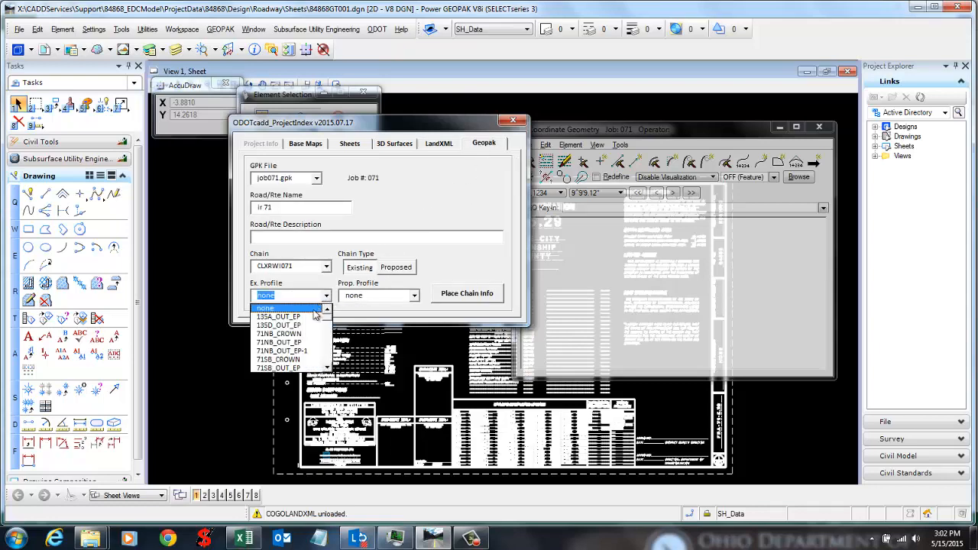
click(281, 350)
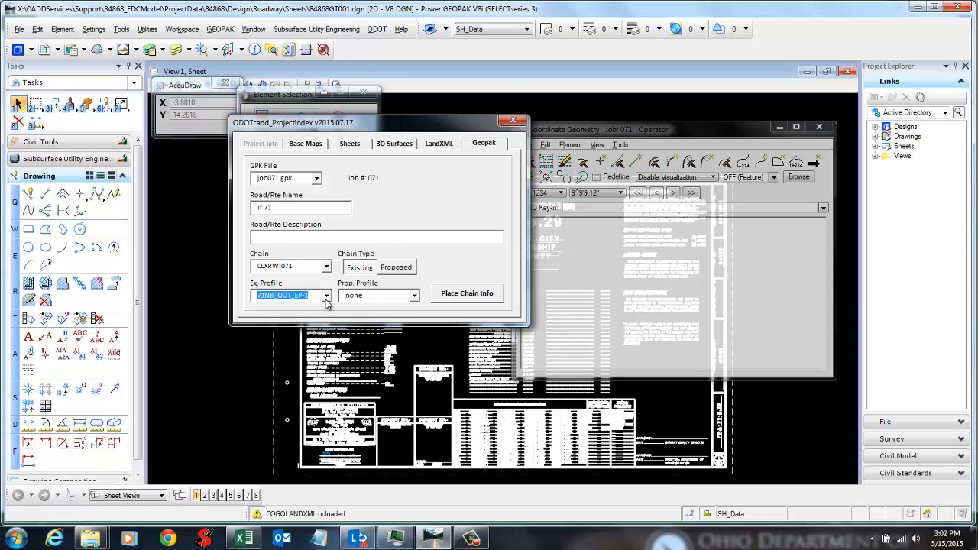
click(454, 294)
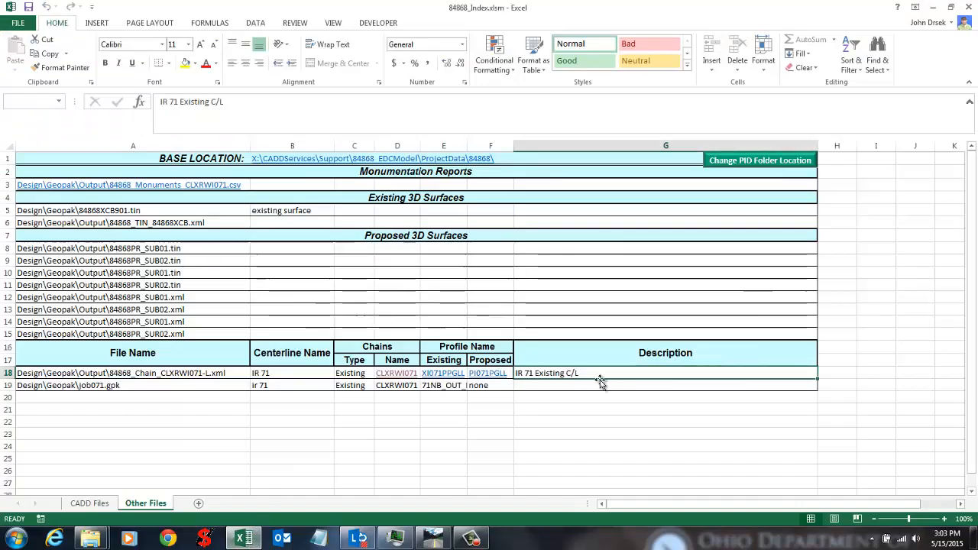
Step: Inspect the new row 19 and the row 18 chain entries on the Other Files sheet
click(607, 411)
click(518, 449)
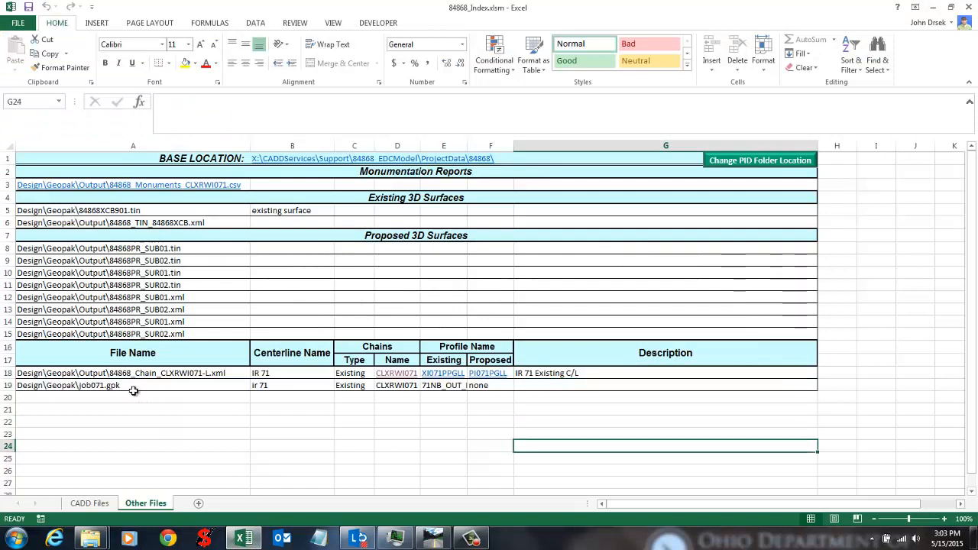
drag(133, 390, 551, 388)
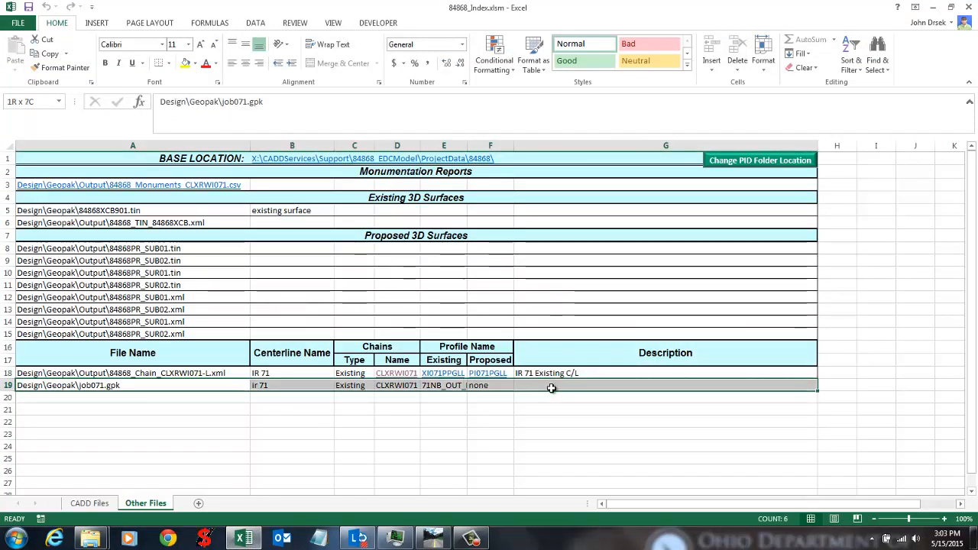
drag(221, 371, 586, 378)
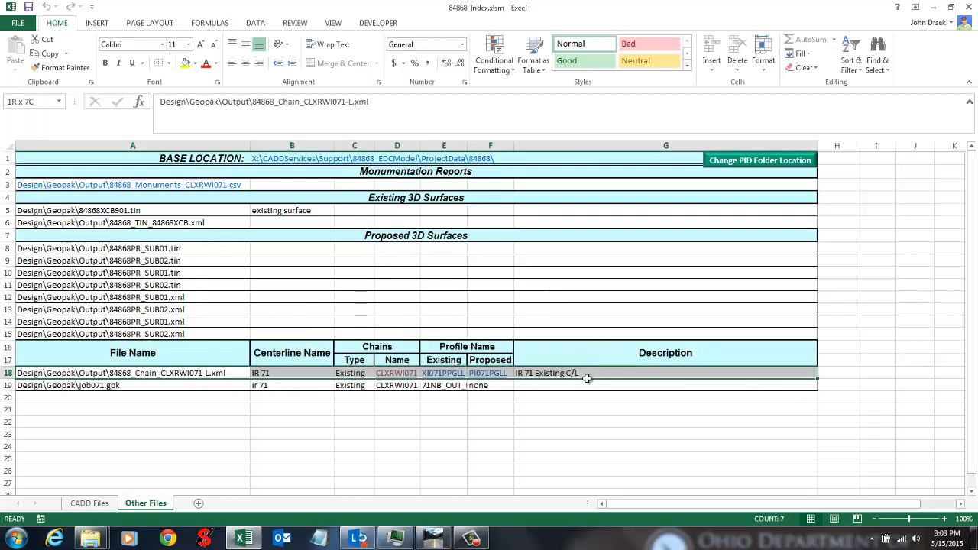
click(578, 430)
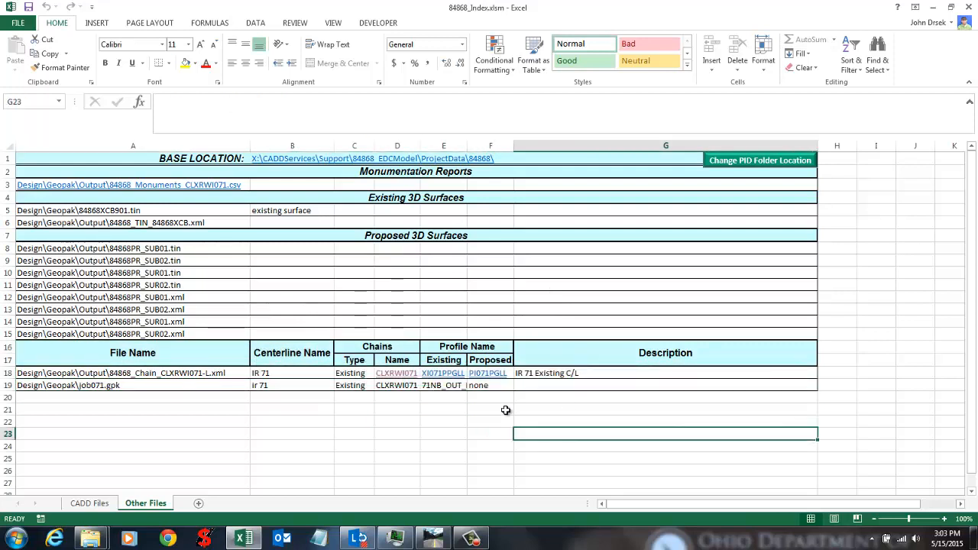
click(27, 388)
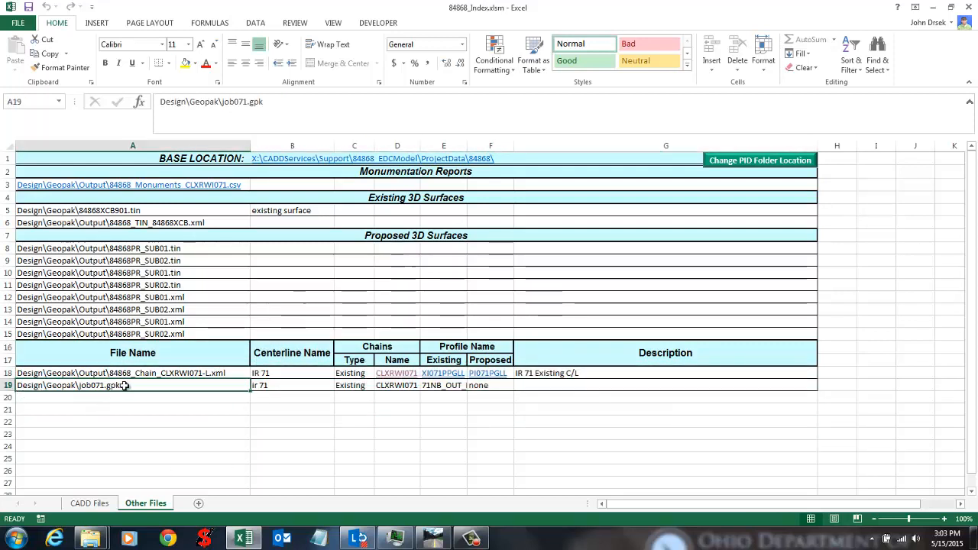
drag(253, 385, 536, 385)
click(525, 411)
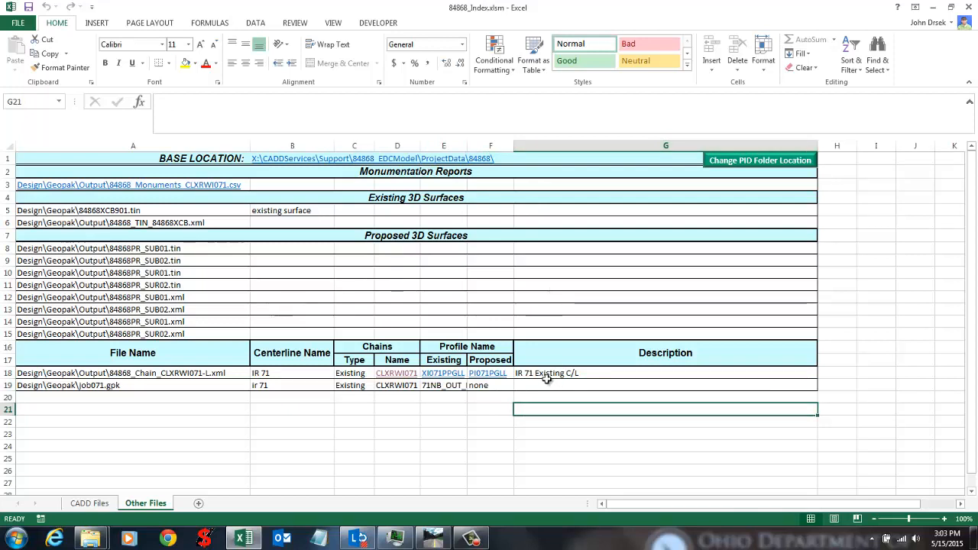
click(432, 419)
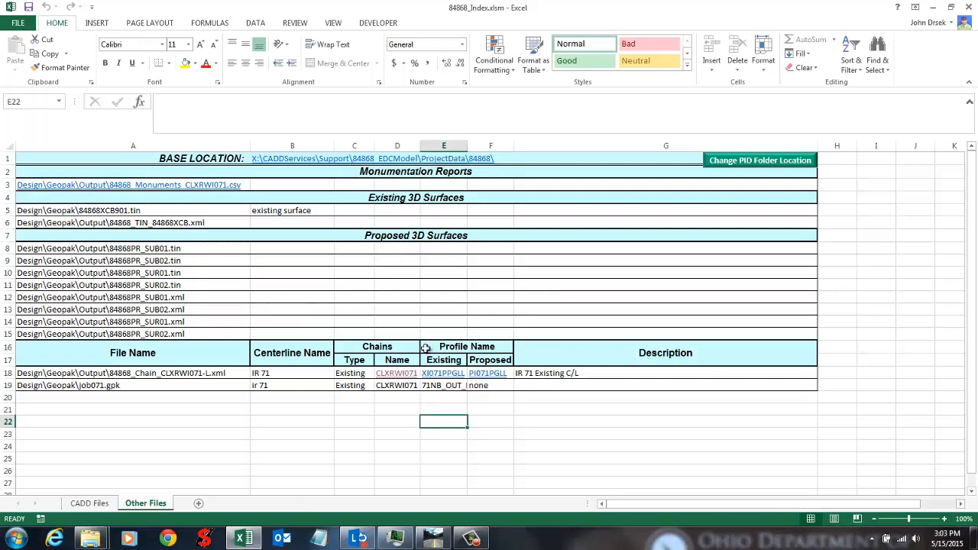
Step: Widen columns E and B, select the table rows 3-19, and show the CADD Files sheet
drag(464, 140, 484, 141)
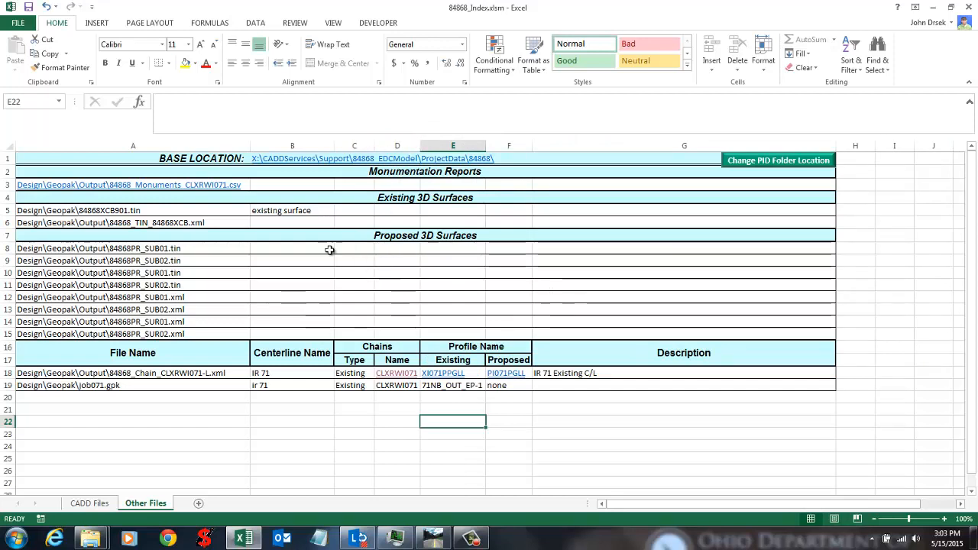
mouse_move(334, 145)
mouse_down()
mouse_move(503, 145)
mouse_move(318, 145)
mouse_move(344, 145)
mouse_up()
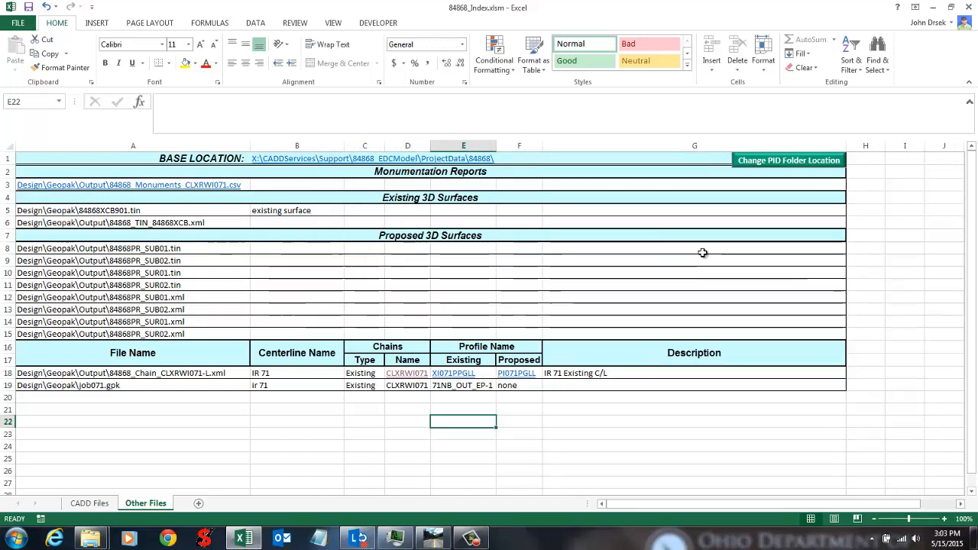
click(836, 184)
drag(835, 183, 236, 386)
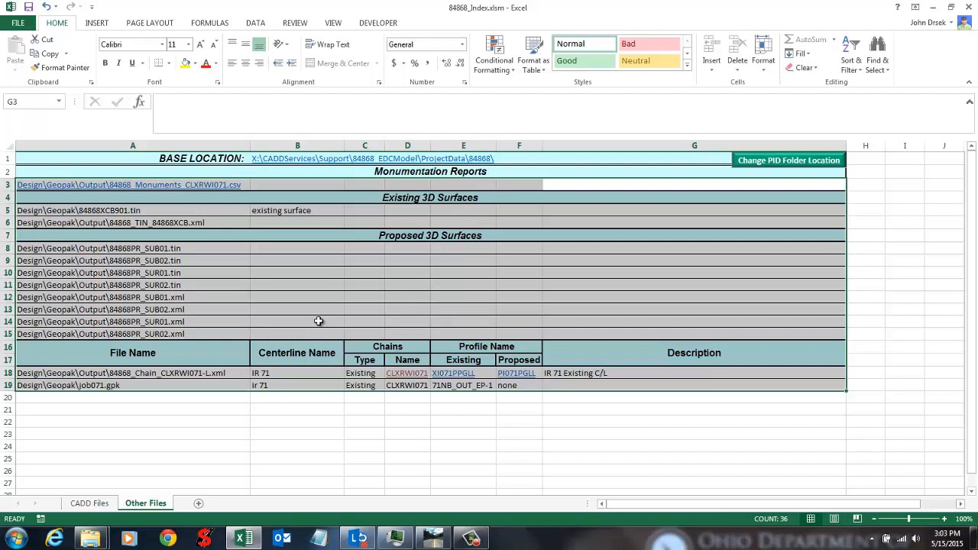
click(569, 321)
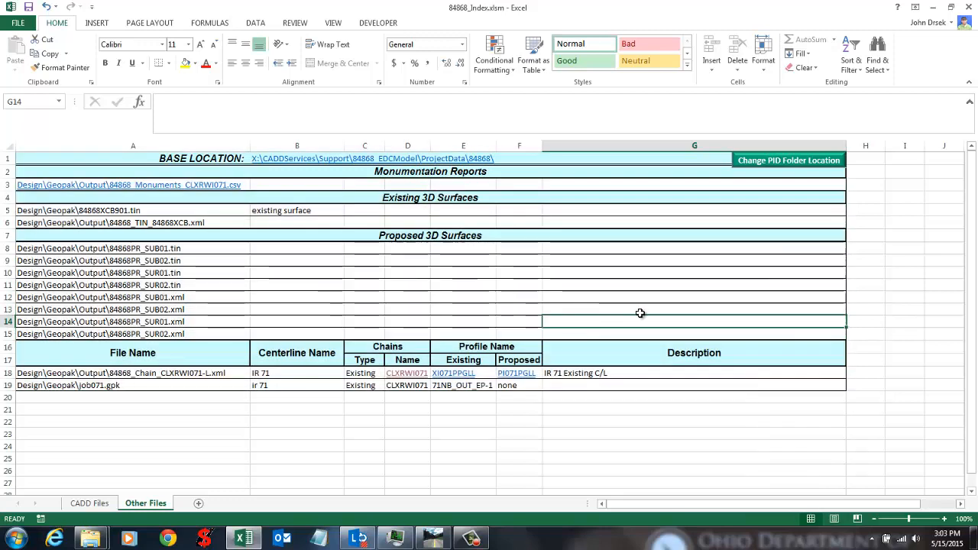
click(83, 504)
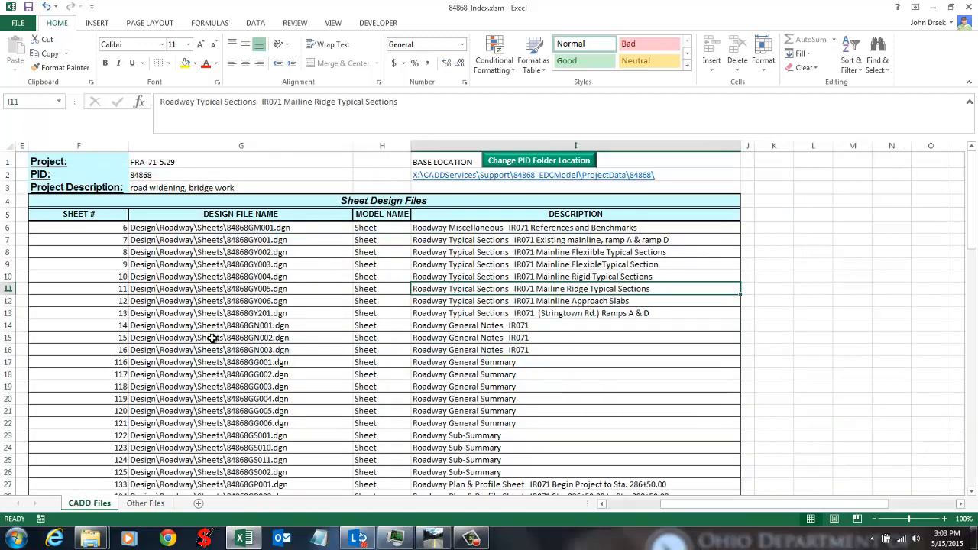
click(90, 267)
drag(336, 204, 338, 301)
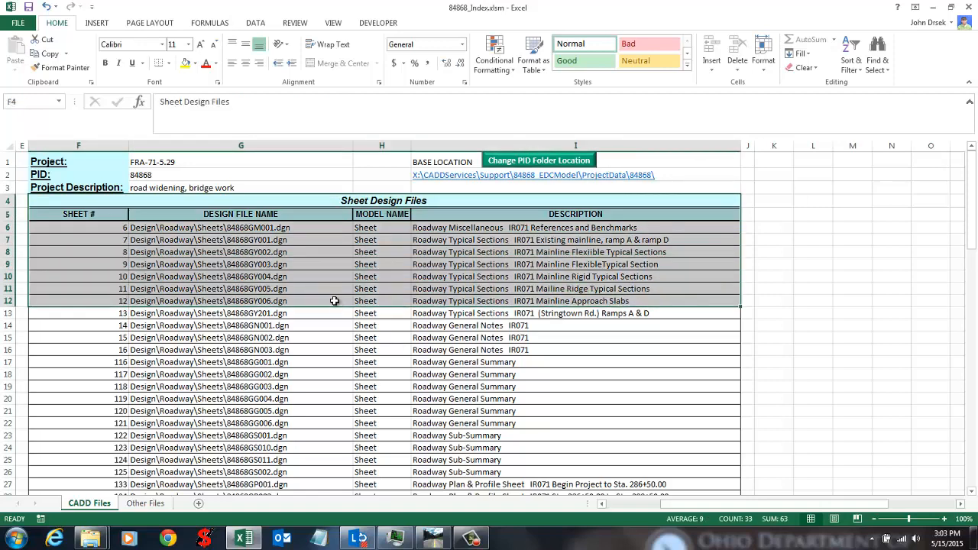
mouse_move(677, 508)
mouse_down()
mouse_move(720, 512)
mouse_move(680, 511)
mouse_up()
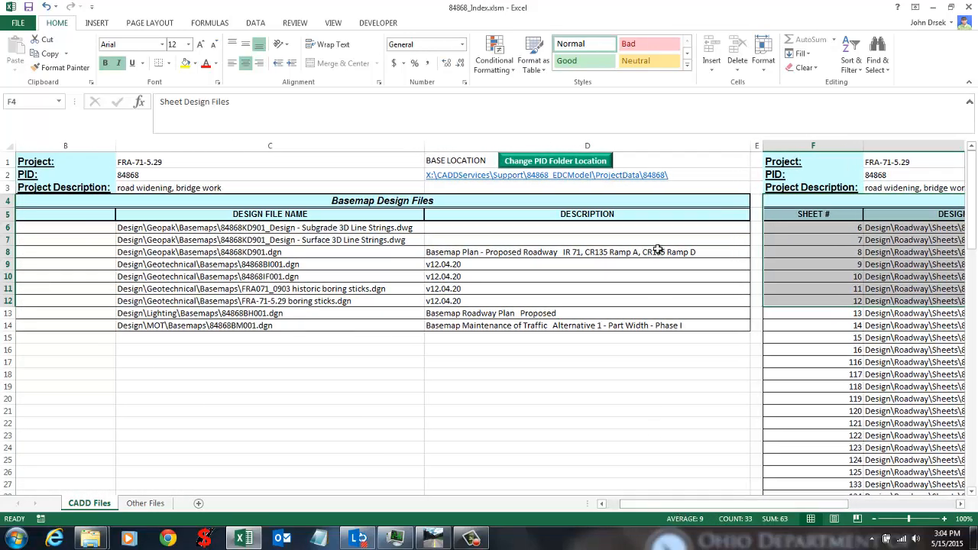
click(644, 199)
drag(644, 199, 644, 198)
drag(676, 159, 682, 399)
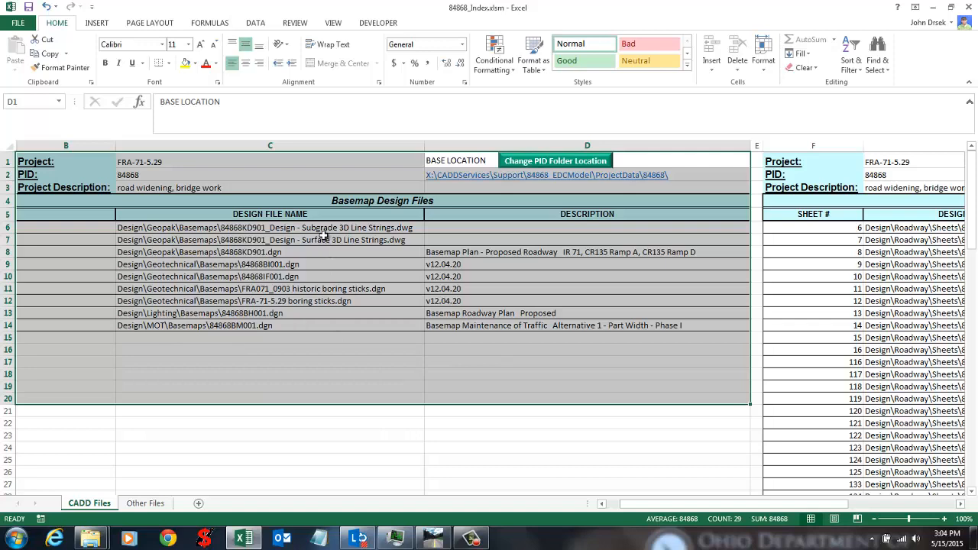
drag(323, 237, 317, 362)
scroll(310, 384, down, 7)
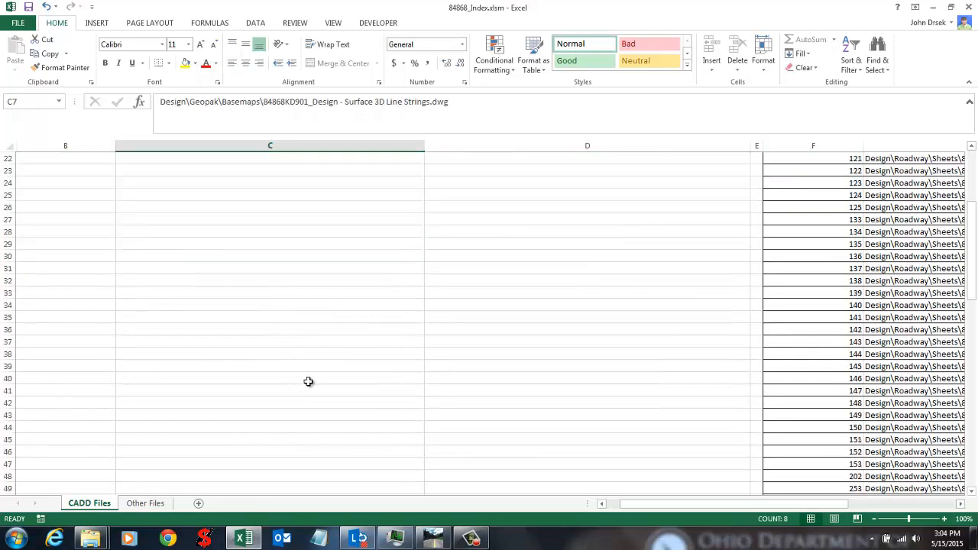
scroll(308, 381, down, 9)
scroll(308, 366, up, 16)
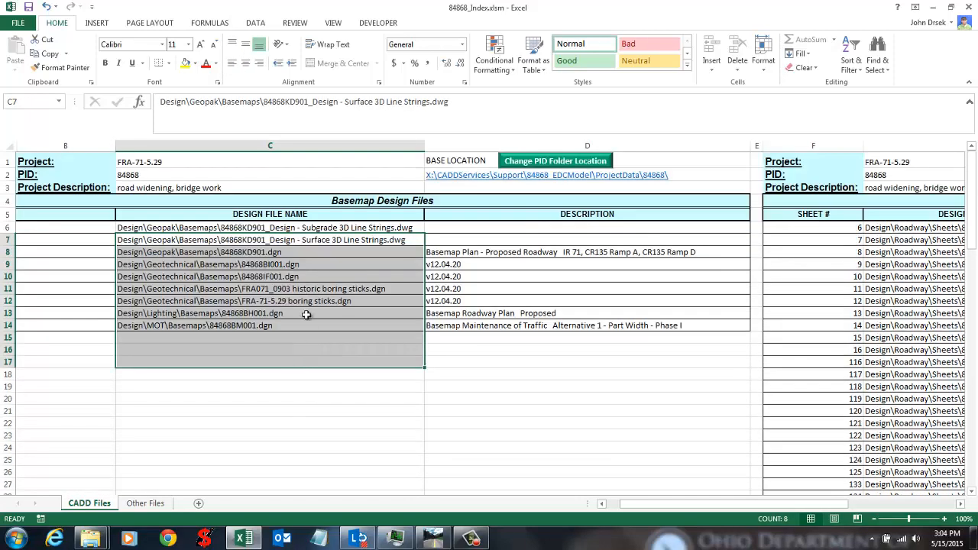
click(306, 314)
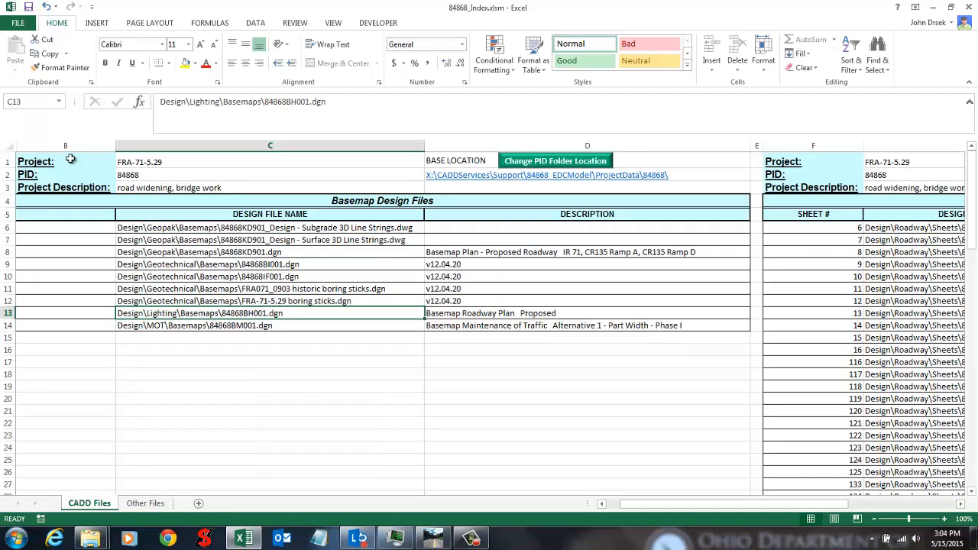
drag(66, 160, 72, 222)
click(73, 215)
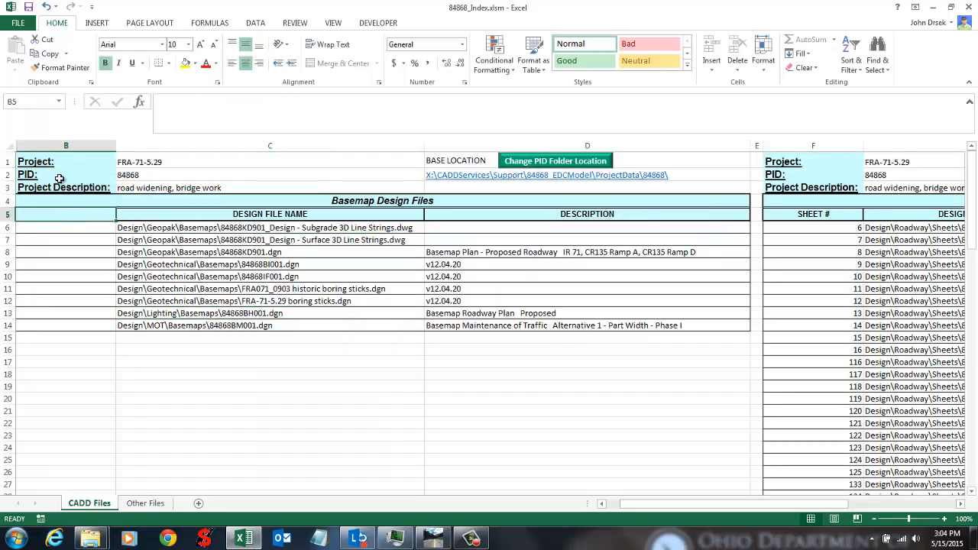
click(490, 386)
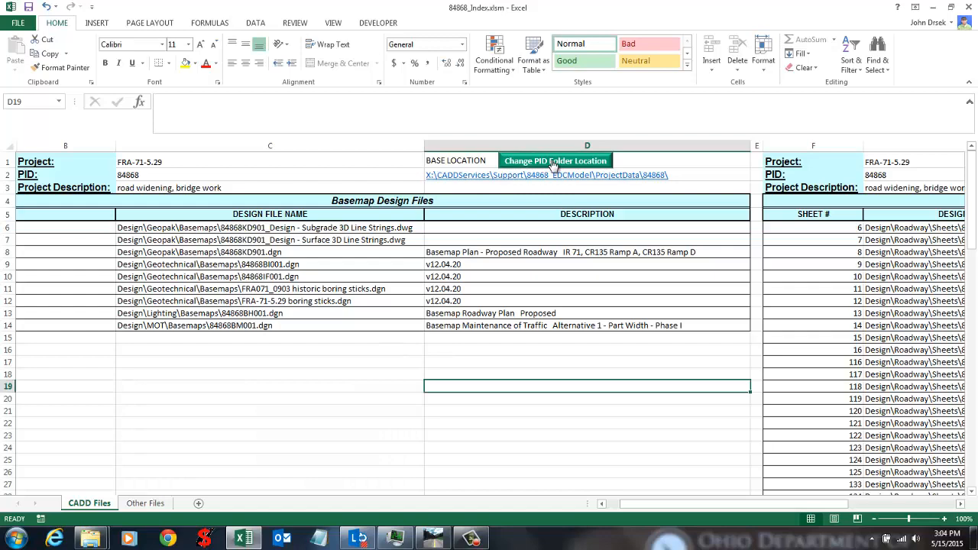
drag(647, 505, 675, 507)
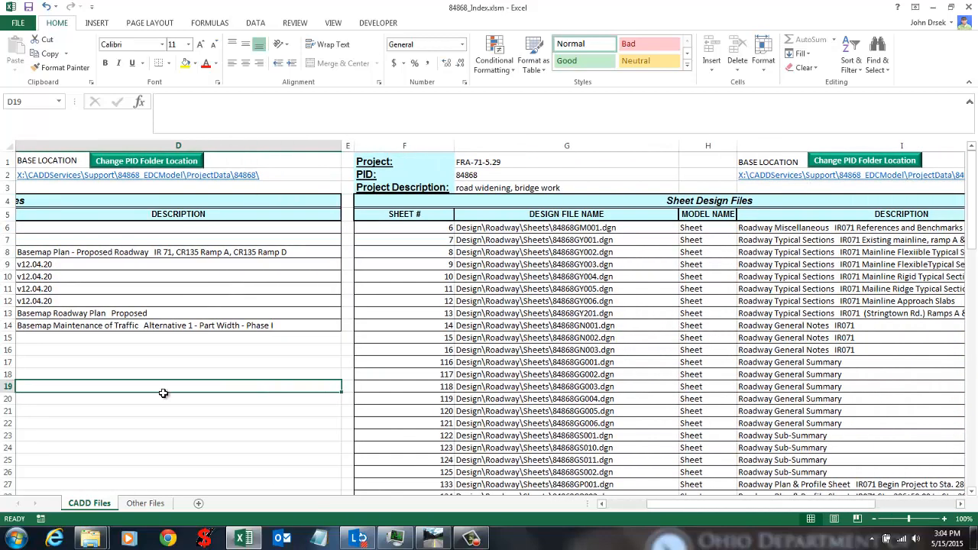
click(145, 503)
click(90, 504)
drag(691, 506, 634, 512)
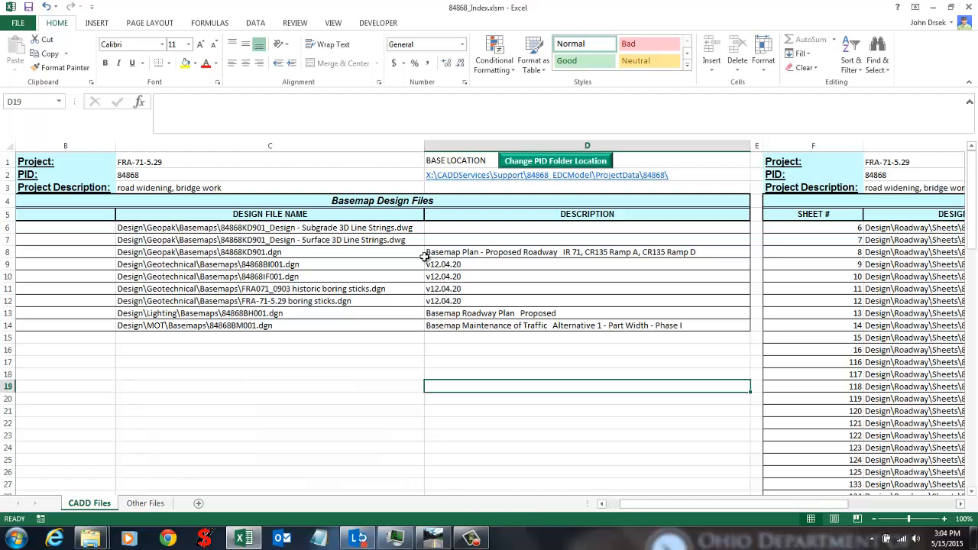
Step: Point the PID folder location to the 84868 project folder, then show the Other Files sheet
click(561, 161)
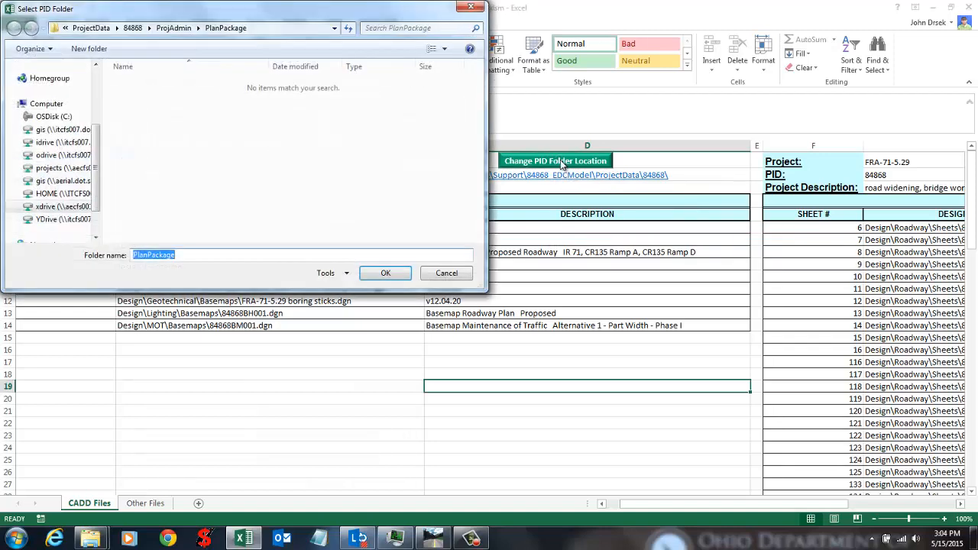
drag(232, 5, 483, 216)
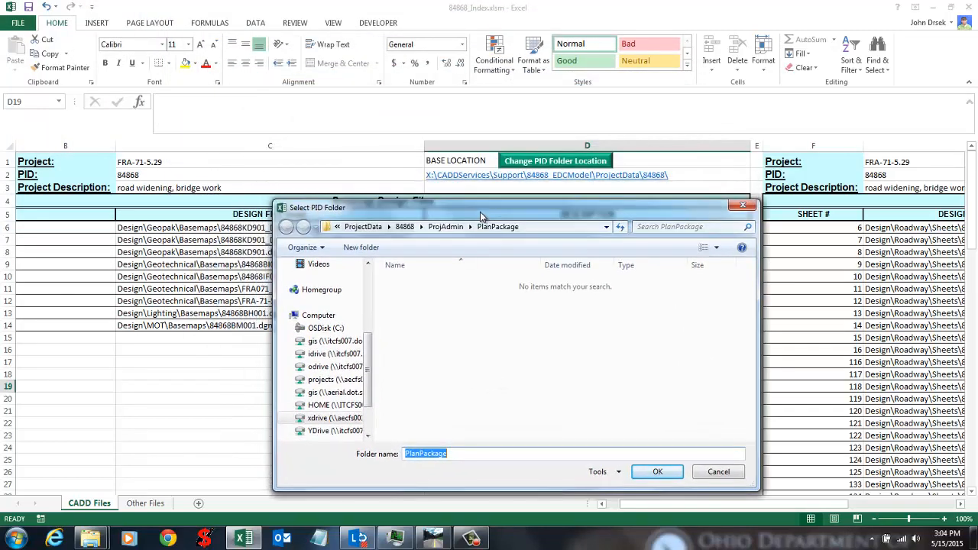
click(405, 227)
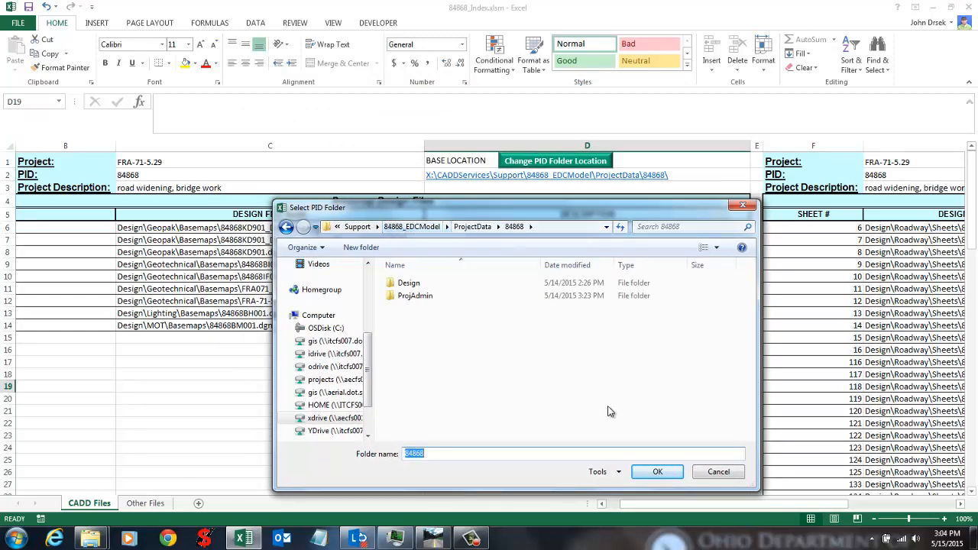
click(656, 471)
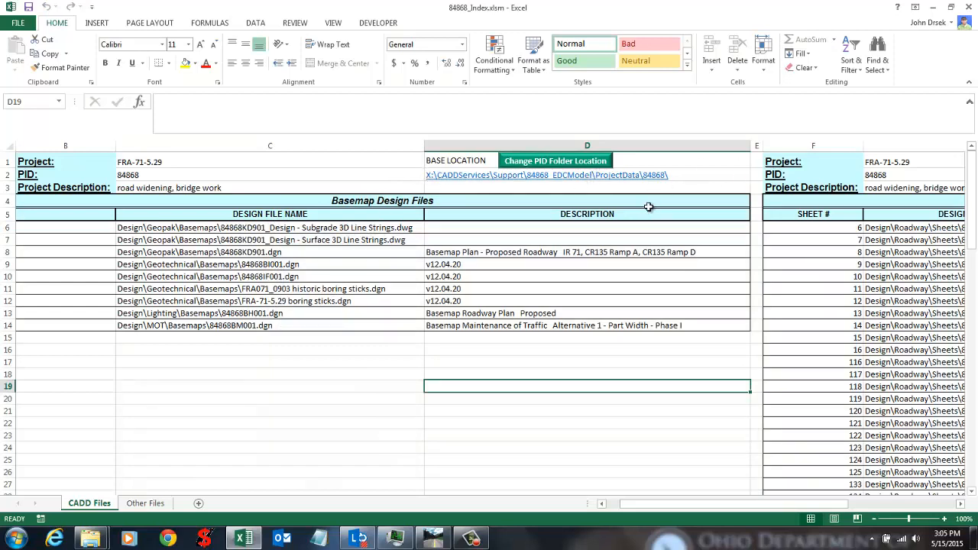
click(145, 503)
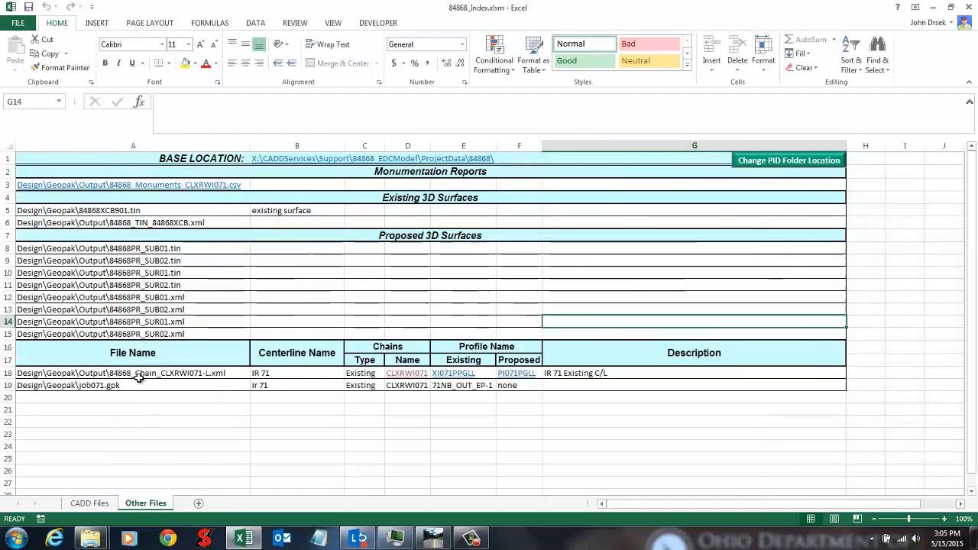
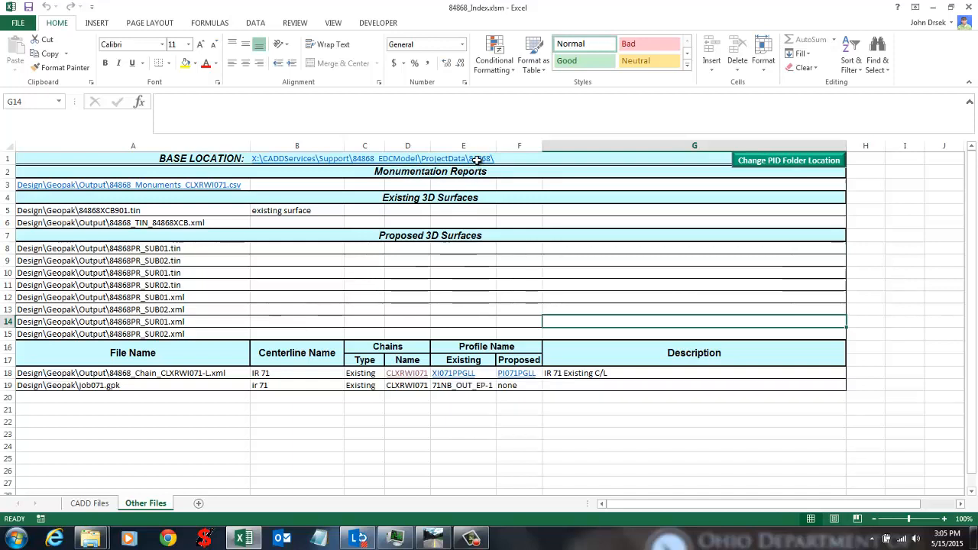
Step: Inspect a surface entry's full path and the empty proposed surface descriptions
click(403, 283)
click(330, 284)
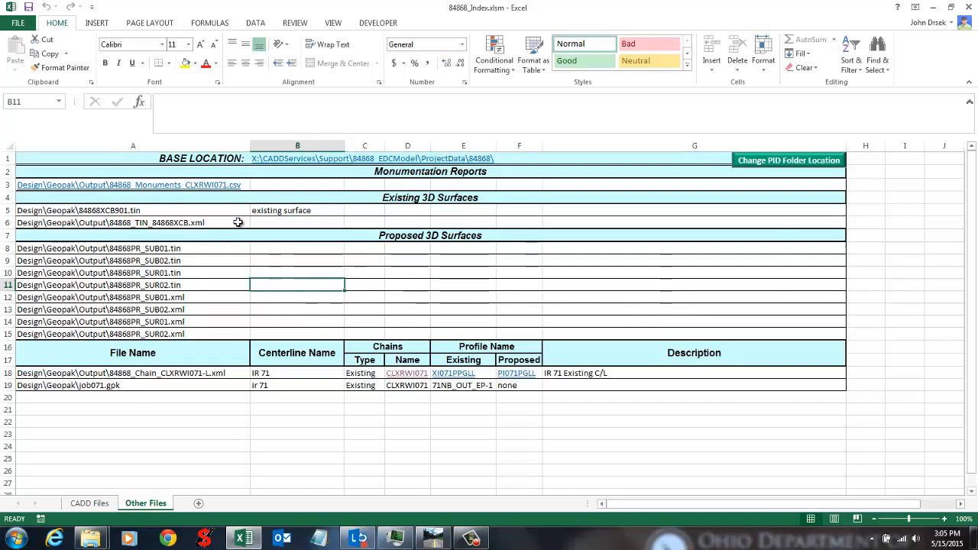
click(207, 309)
drag(271, 260, 279, 313)
Step: Compare the entries on the CADD Files and Other Files sheets
click(97, 503)
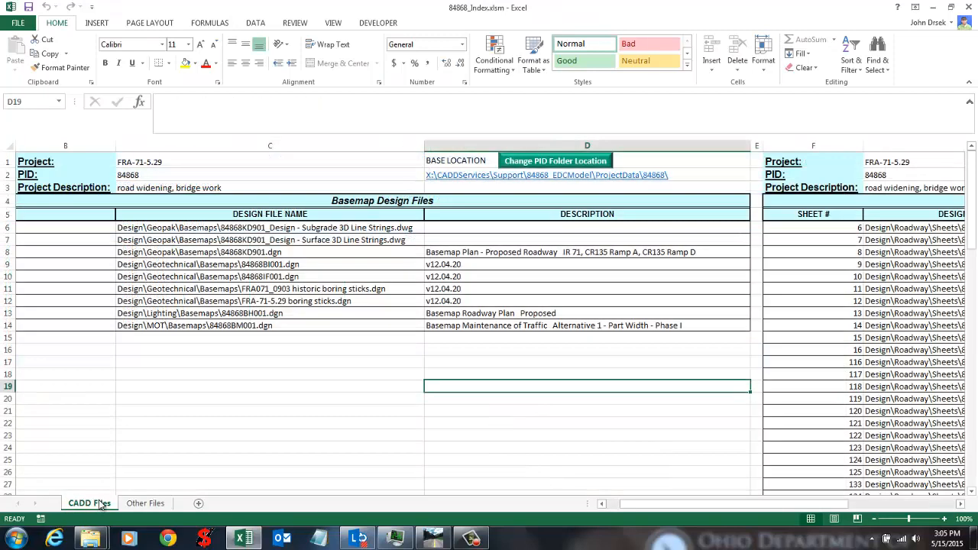
click(420, 375)
click(483, 362)
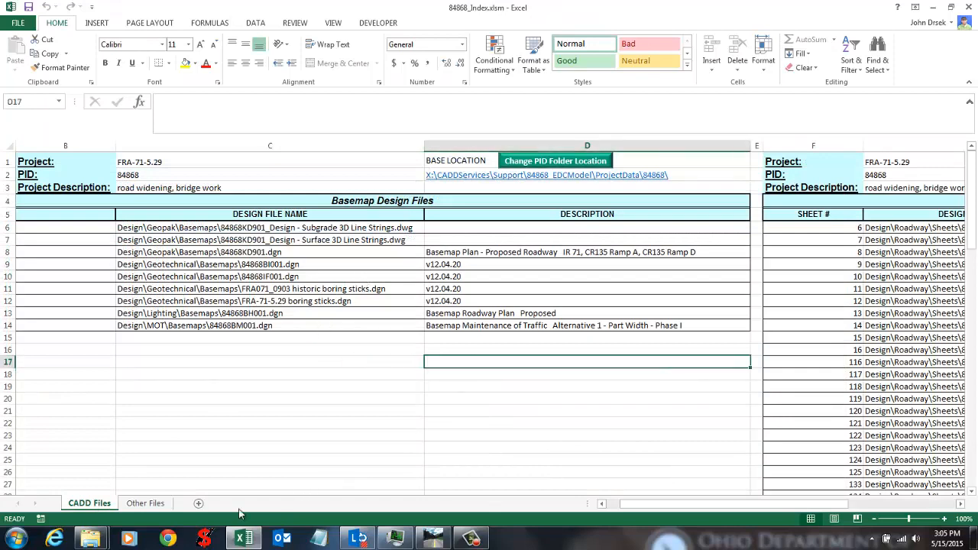
click(146, 503)
click(142, 458)
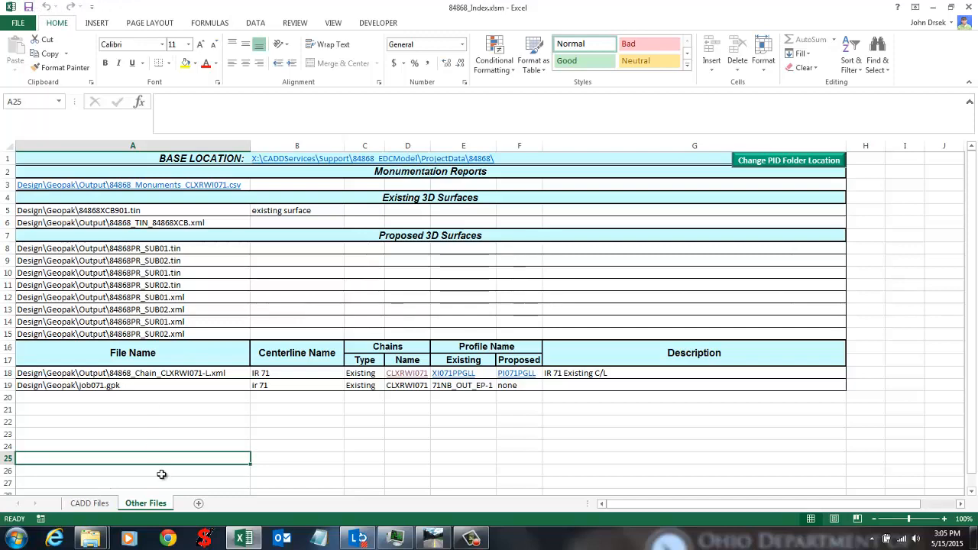
Step: Recheck the CADD Files sheet, then return to GEOPAK's Project Index tool
click(255, 284)
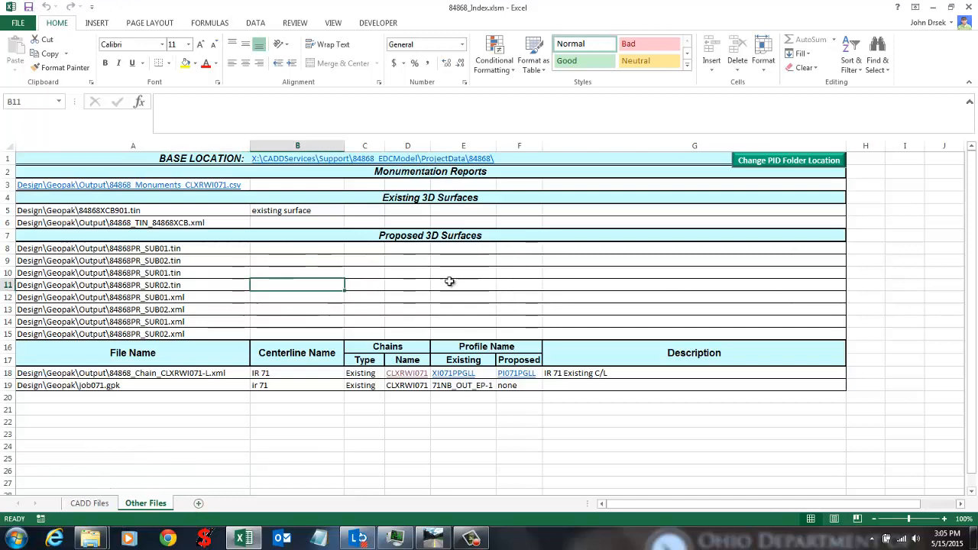
click(518, 285)
click(106, 503)
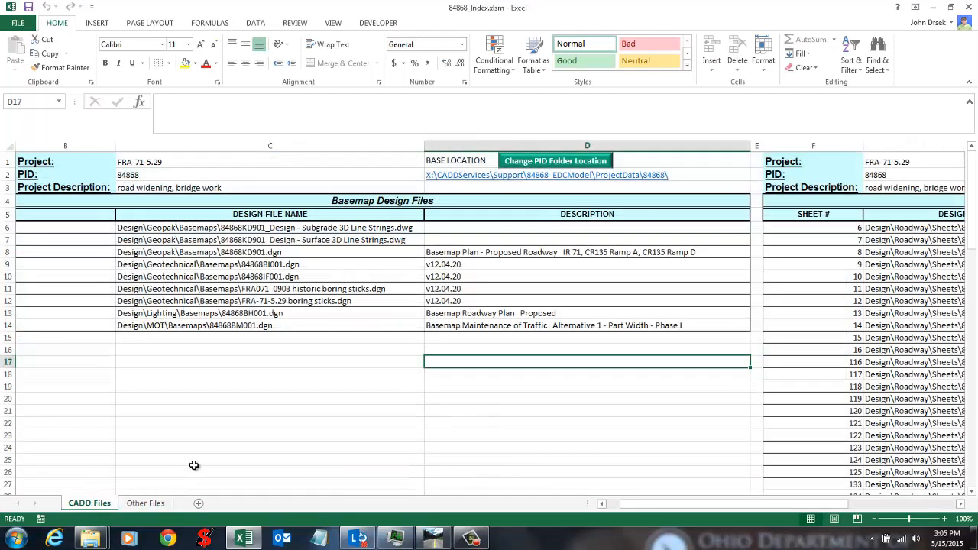
click(193, 460)
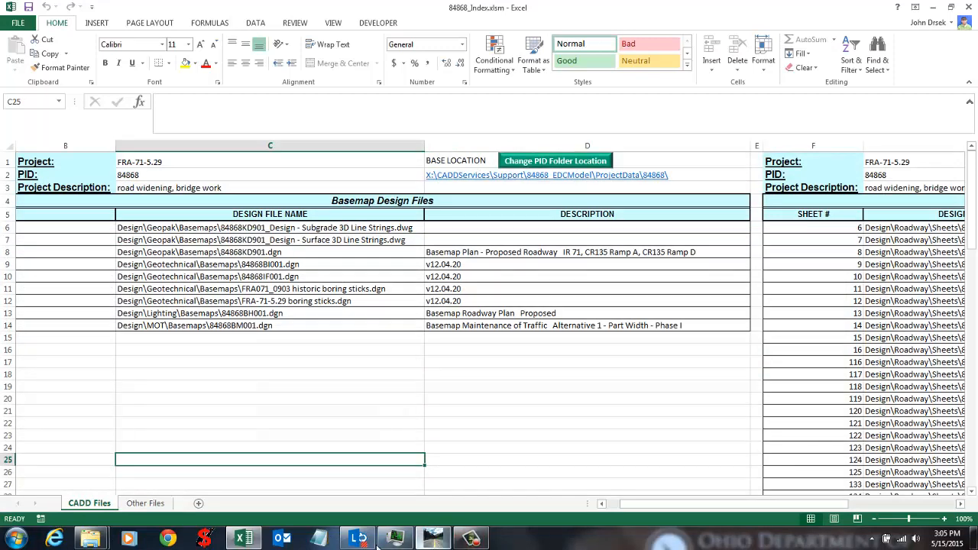
click(433, 539)
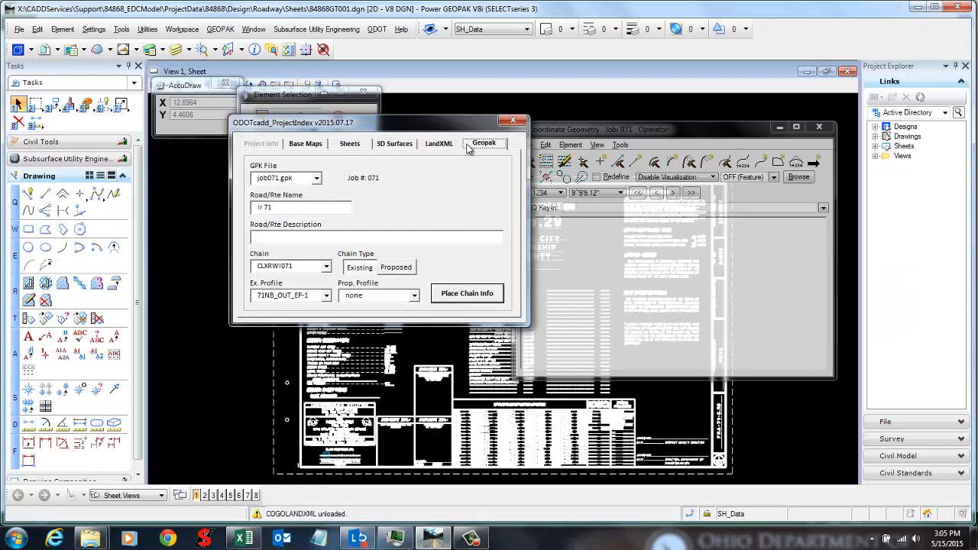
Step: Compare the LandXML, Geopak and 3D Surfaces details for chain CLXRWI071
click(442, 148)
click(488, 147)
click(443, 144)
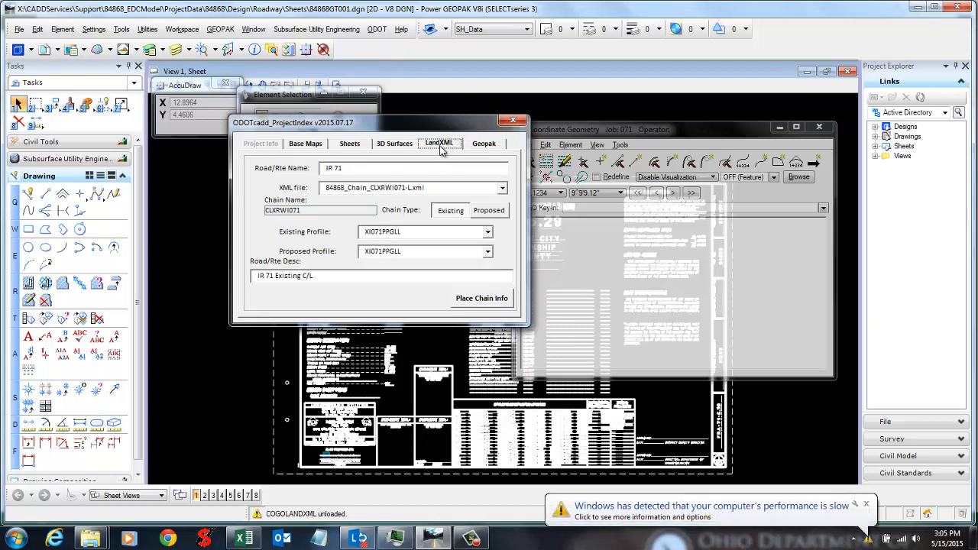
click(405, 148)
click(425, 150)
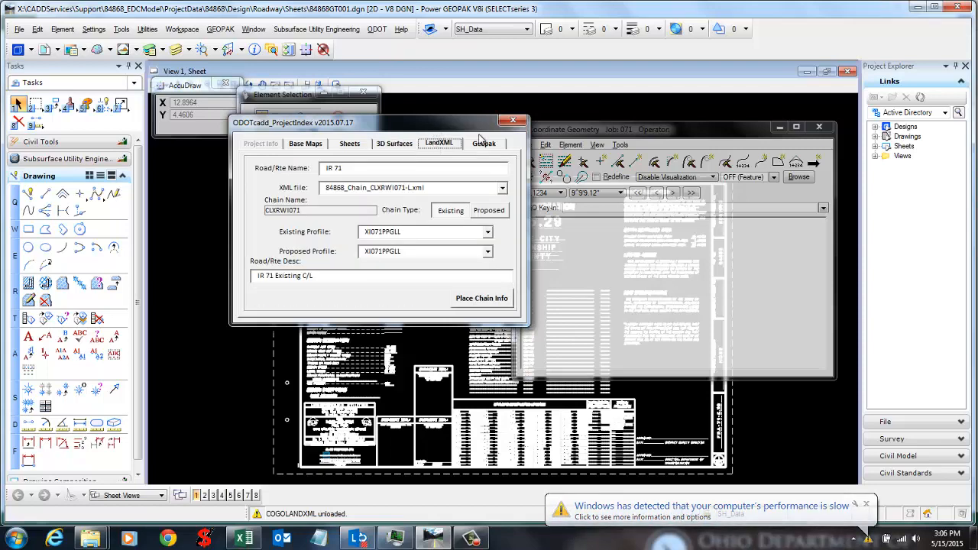
Step: Close the Project Index tool, then bring up the index workbook and minimize it
click(517, 120)
click(245, 538)
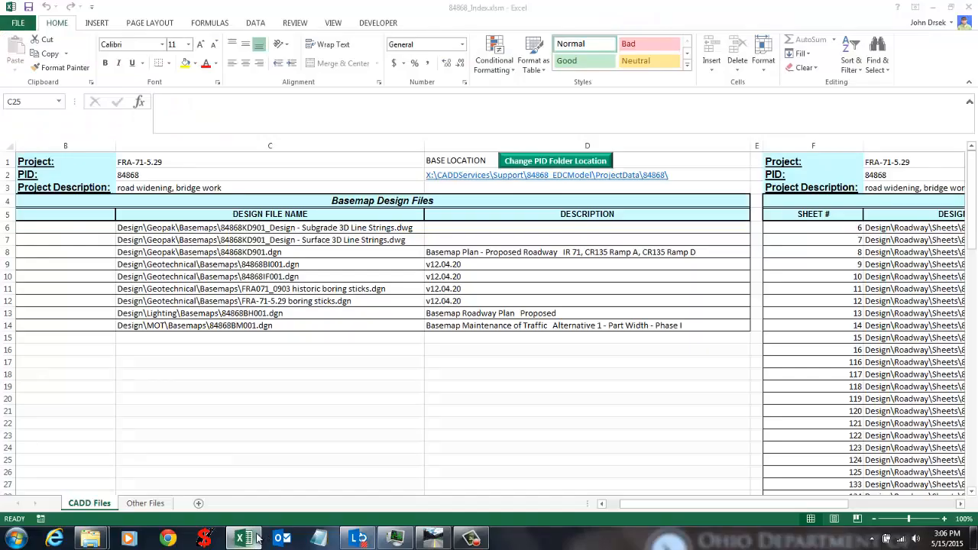
click(489, 373)
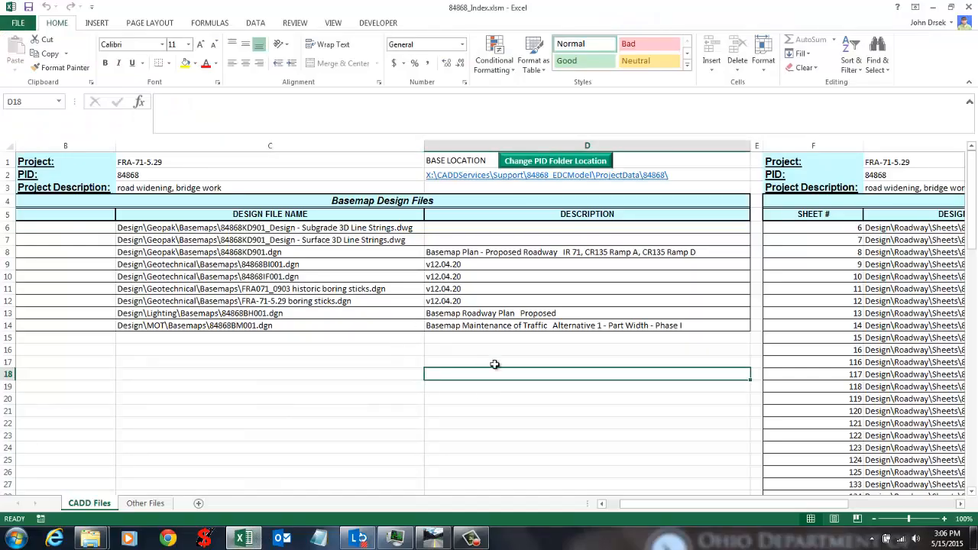
click(933, 7)
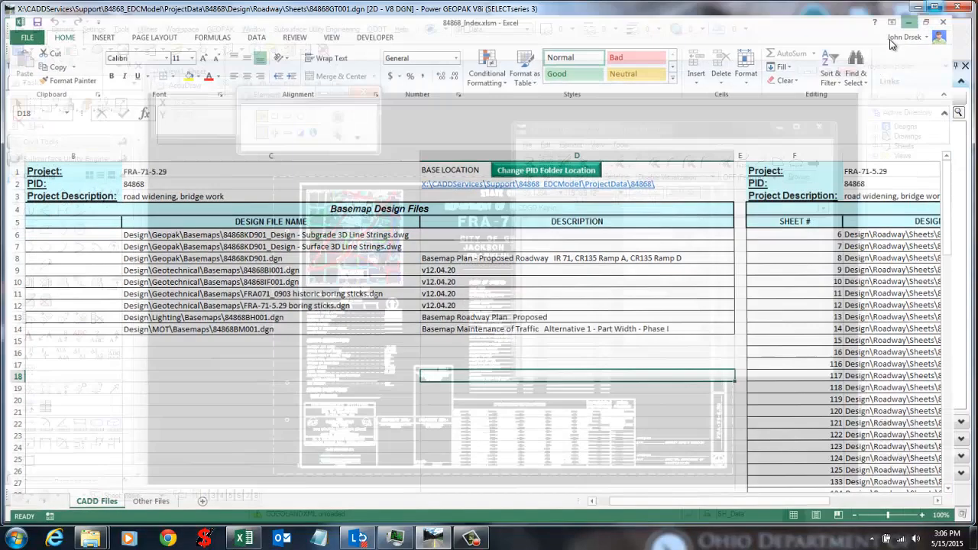
Step: Launch ODOT Project Index and choose Update Existing Project Index
click(372, 30)
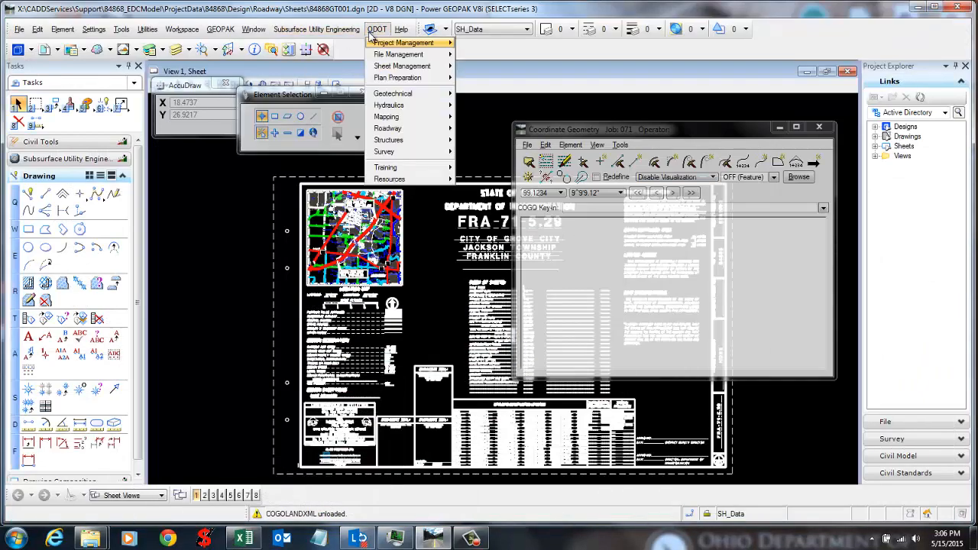
mouse_move(386, 42)
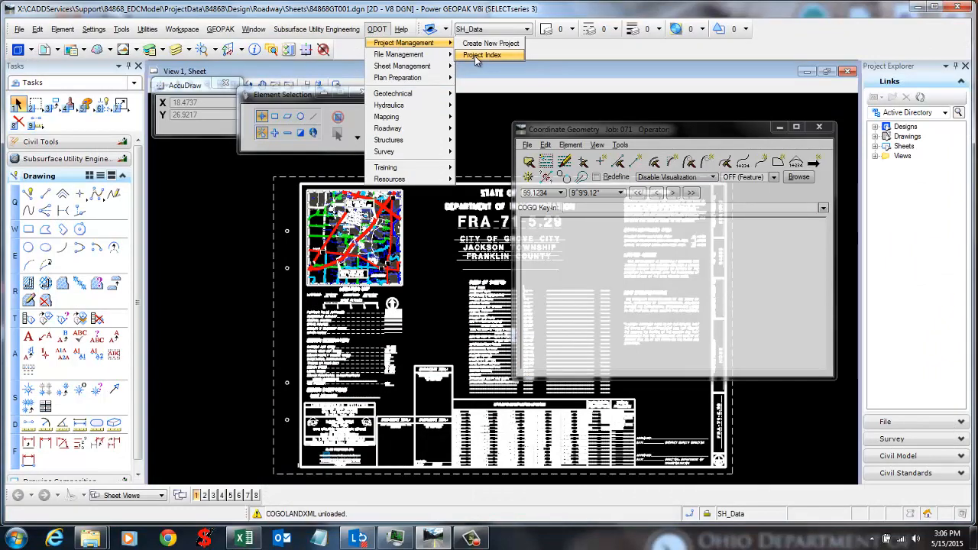
click(475, 55)
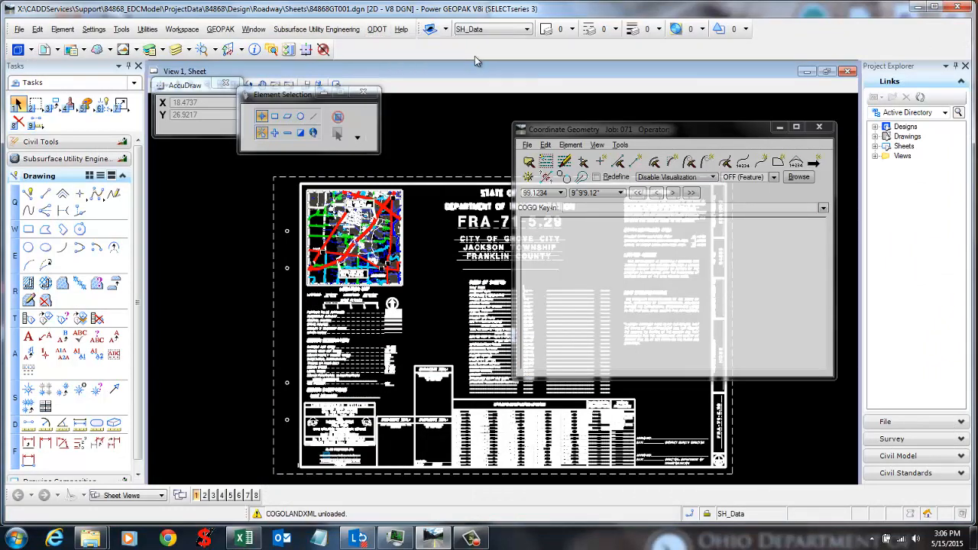
click(447, 226)
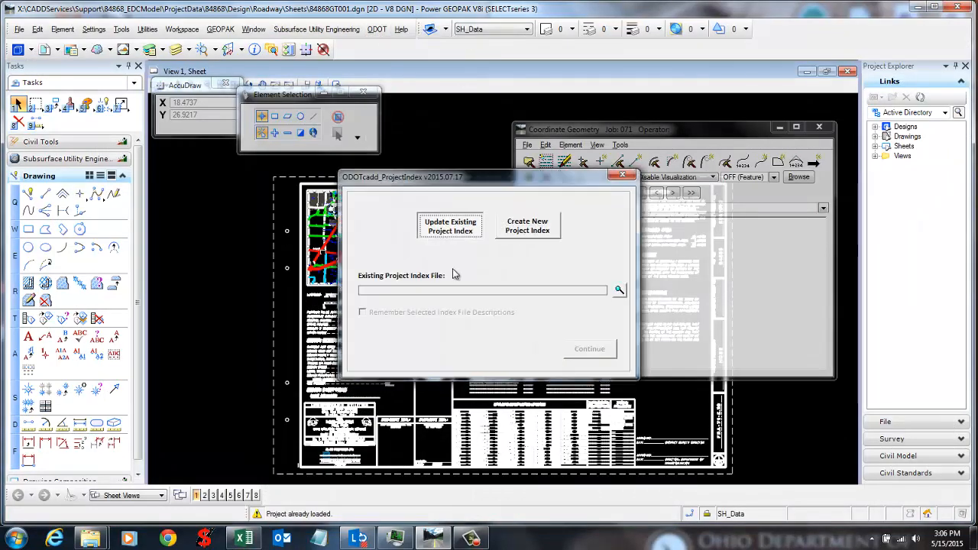
Step: Select ProjAdmin\PlanPackage\84868_Index.xlsm and enable Remember Selected Index File Descriptions
click(618, 291)
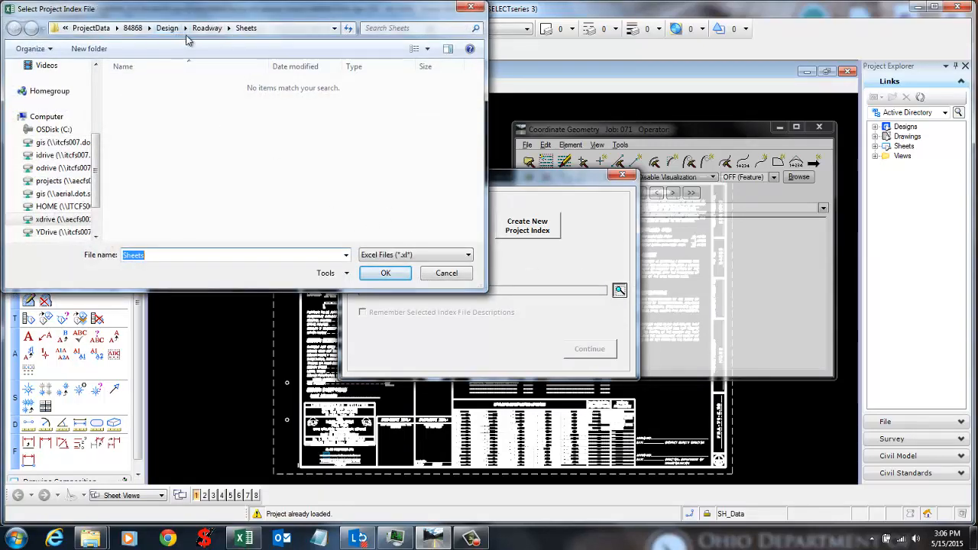
click(136, 30)
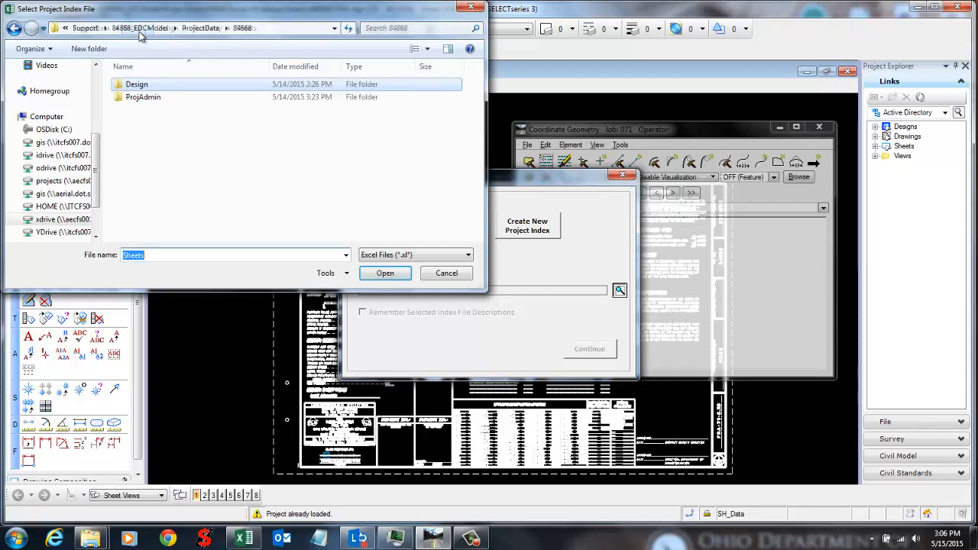
double_click(165, 96)
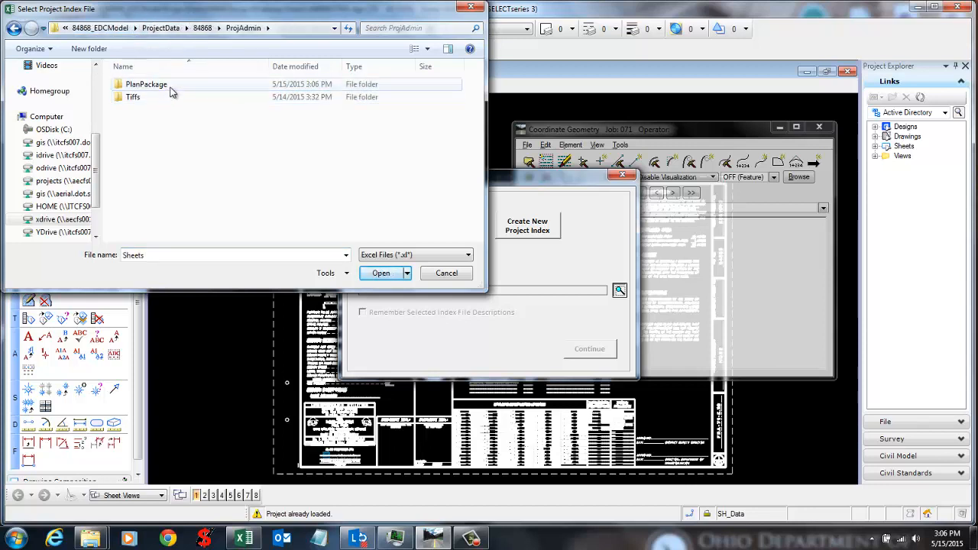
double_click(171, 87)
click(172, 87)
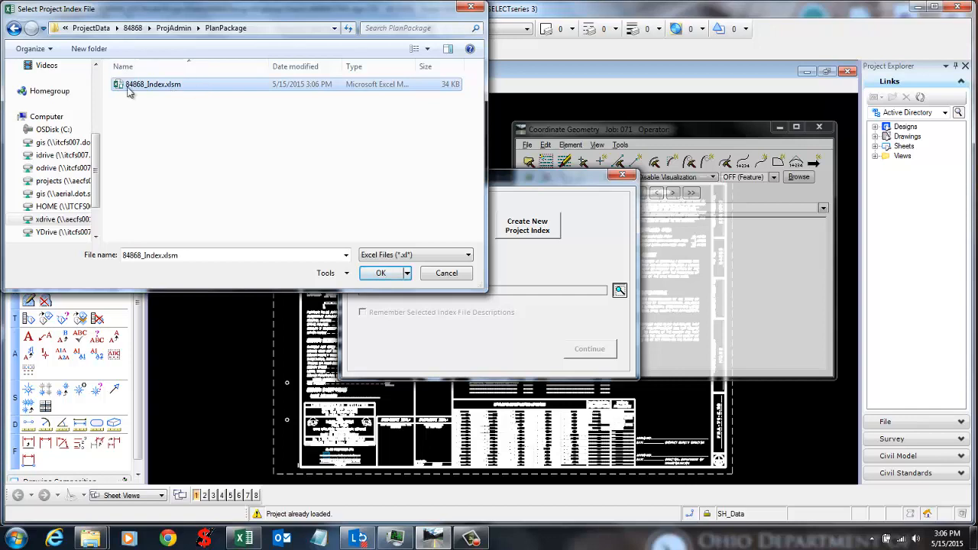
click(377, 275)
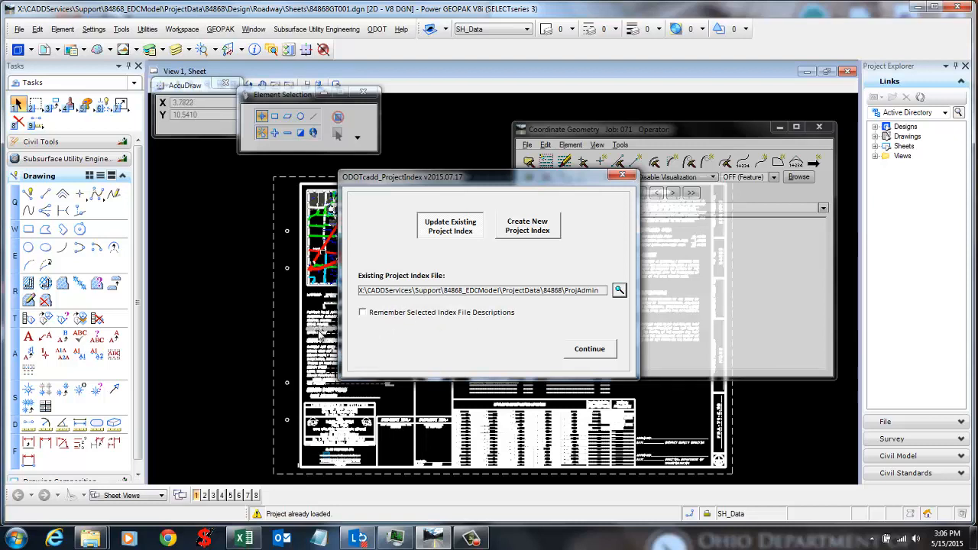
click(364, 314)
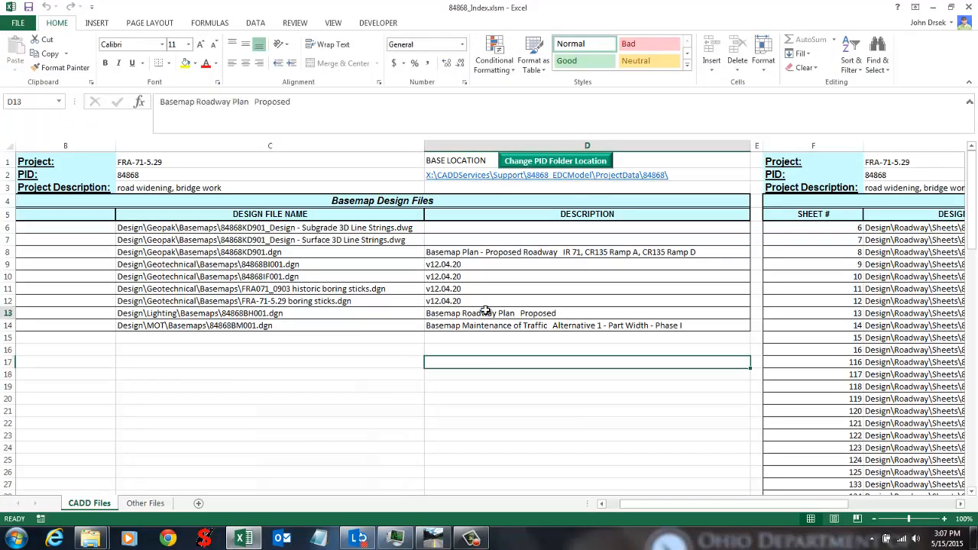
Step: Select the basemap descriptions D7:D11 and sheet descriptions I8:I19 on CADD Files
drag(493, 240, 493, 289)
drag(672, 506, 715, 508)
drag(574, 253, 573, 385)
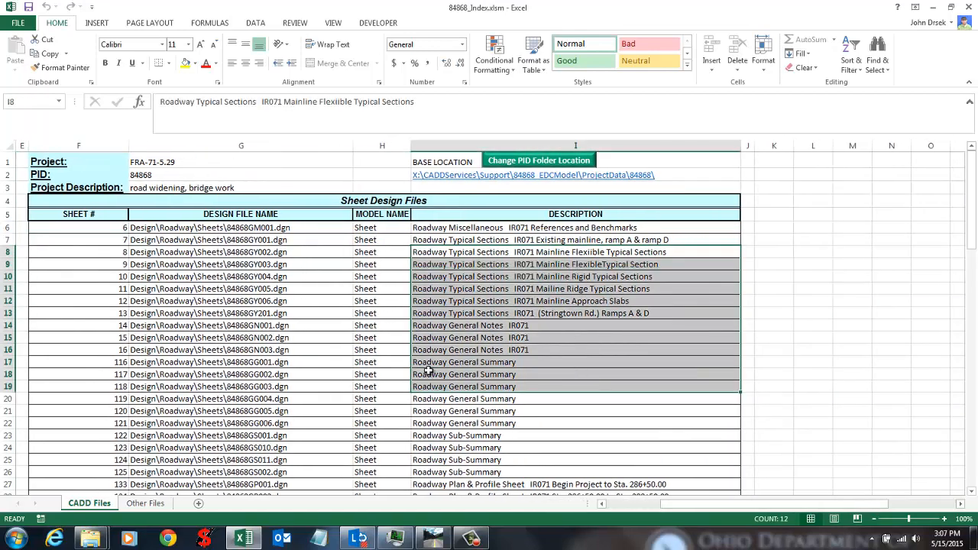
Step: Enter test text 'jhklqw' in Other Files B10, then shrink Excel and reposition the Project Index dialog
click(138, 505)
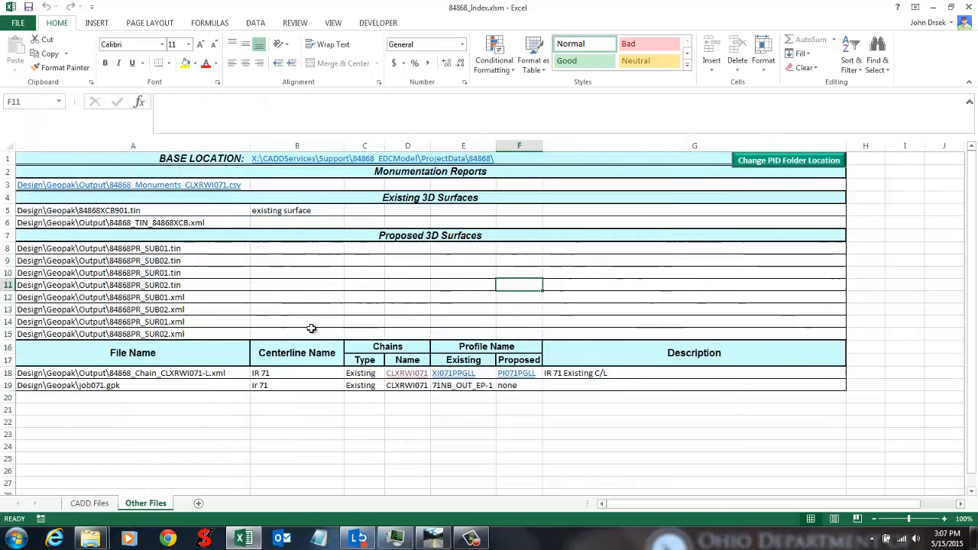
click(450, 222)
click(284, 274)
text(jhklqw)
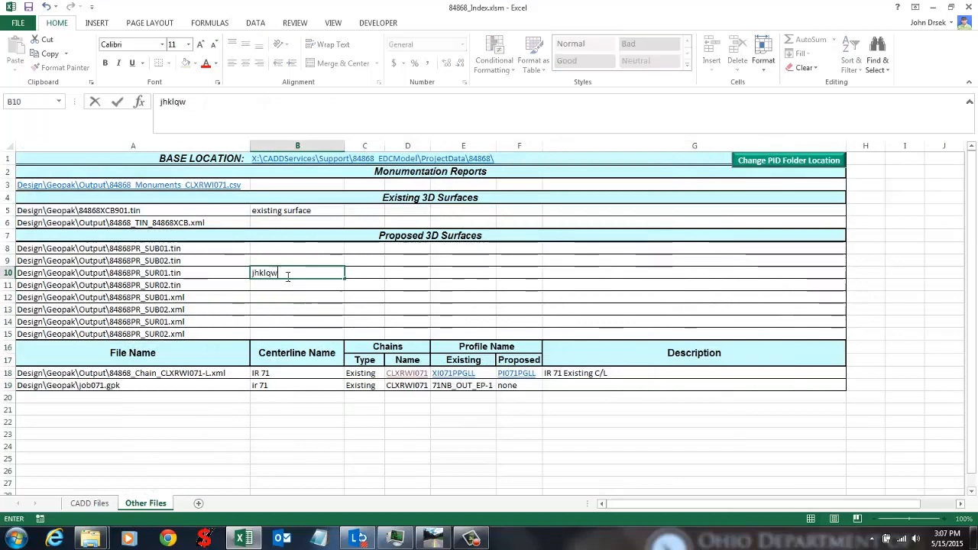
key(Return)
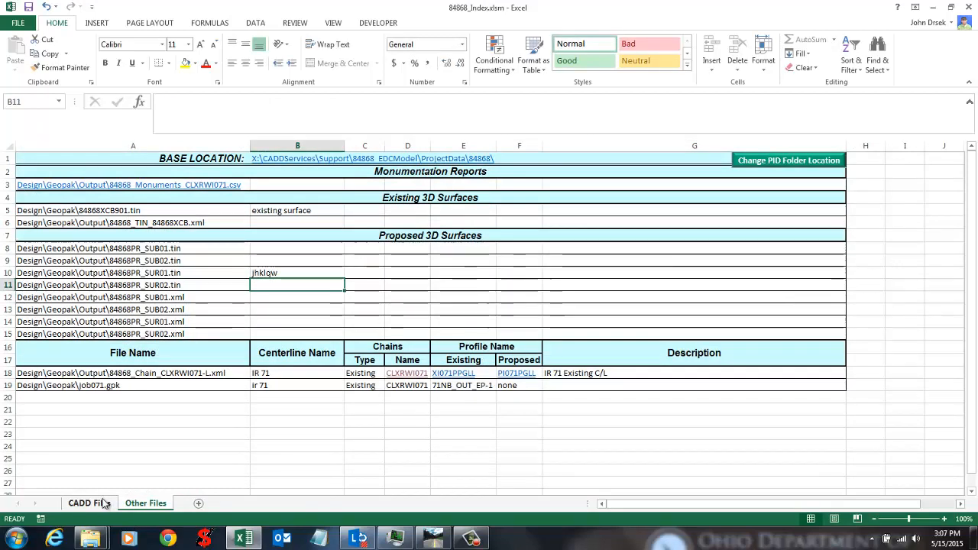
click(95, 504)
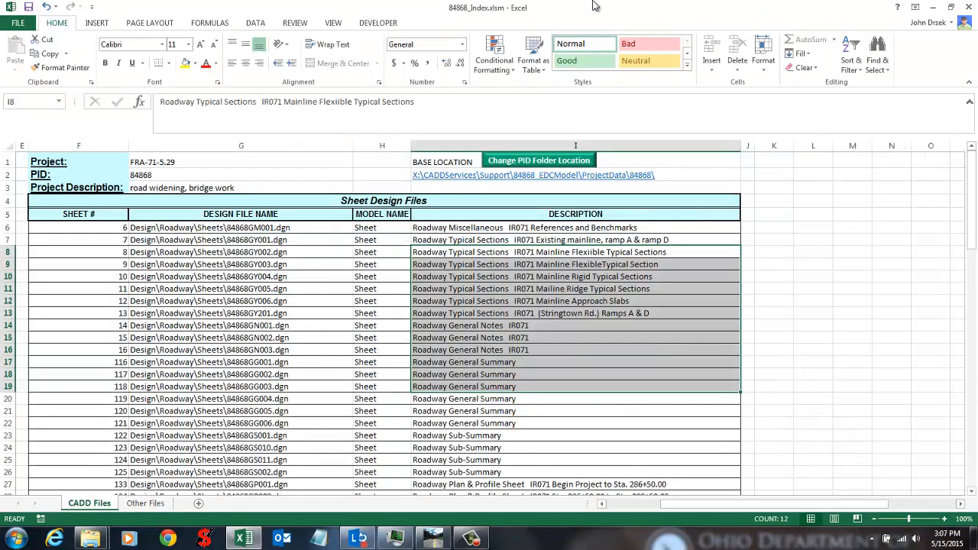
drag(595, 5, 838, 61)
drag(355, 179, 181, 145)
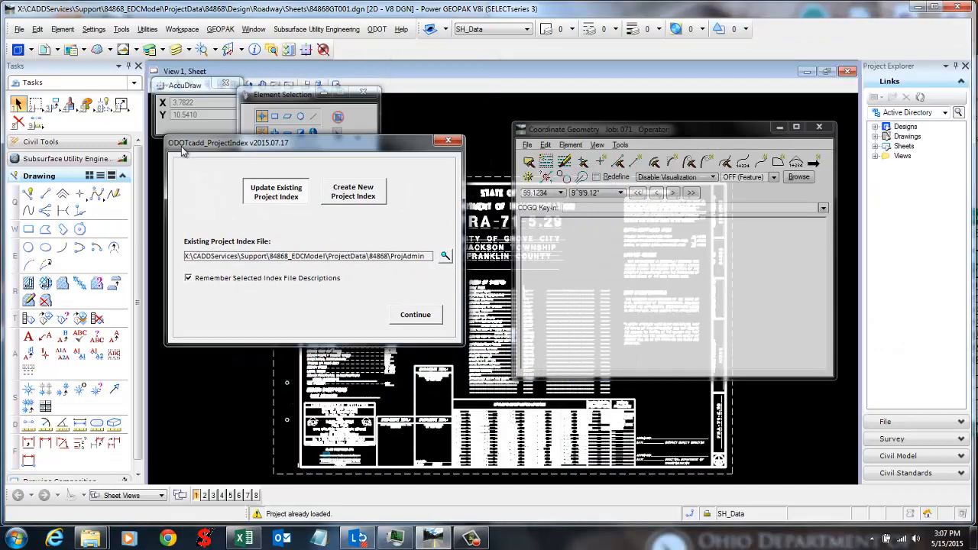
click(417, 319)
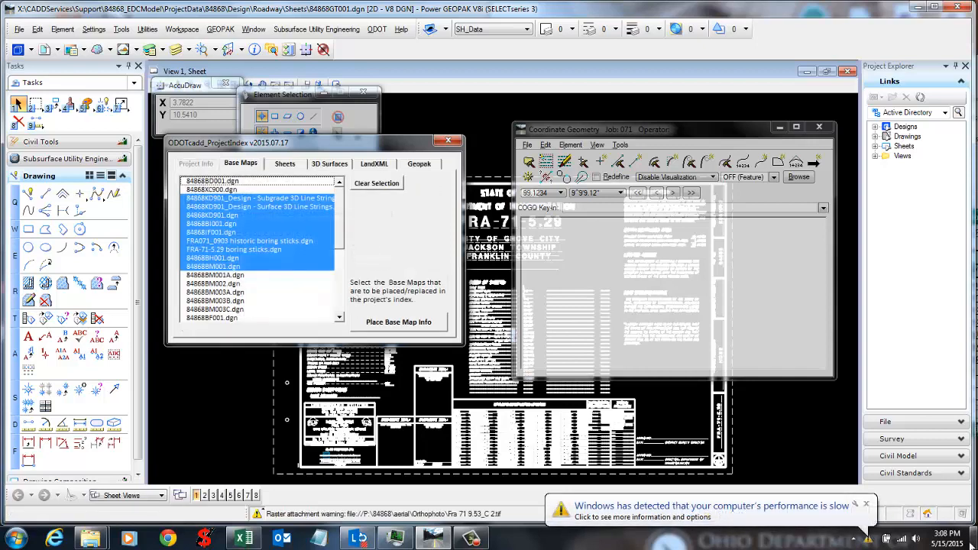
click(867, 505)
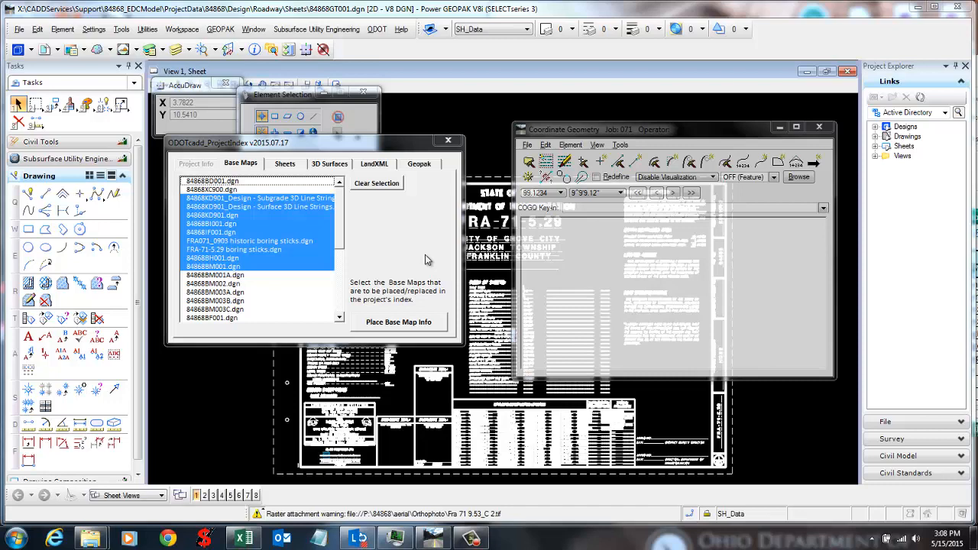
click(243, 539)
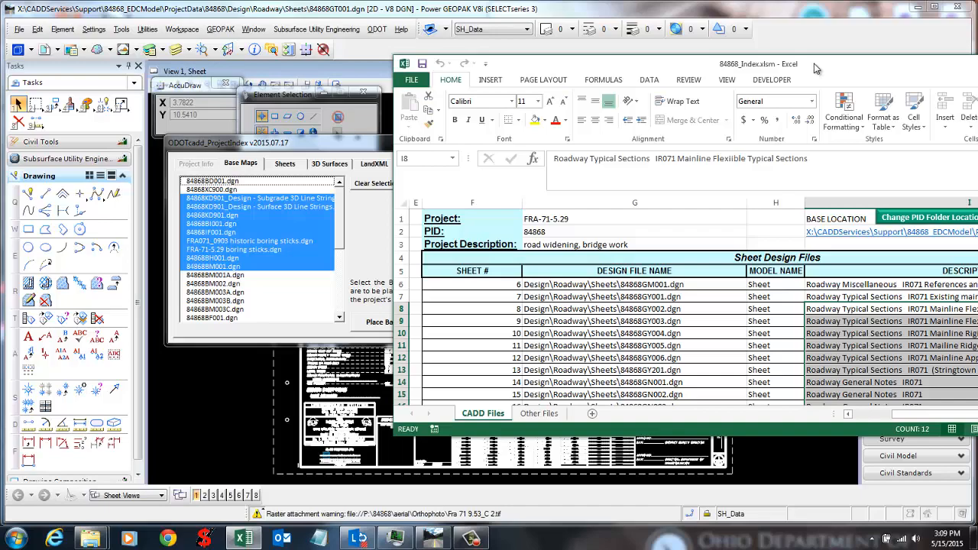
drag(815, 68, 976, 80)
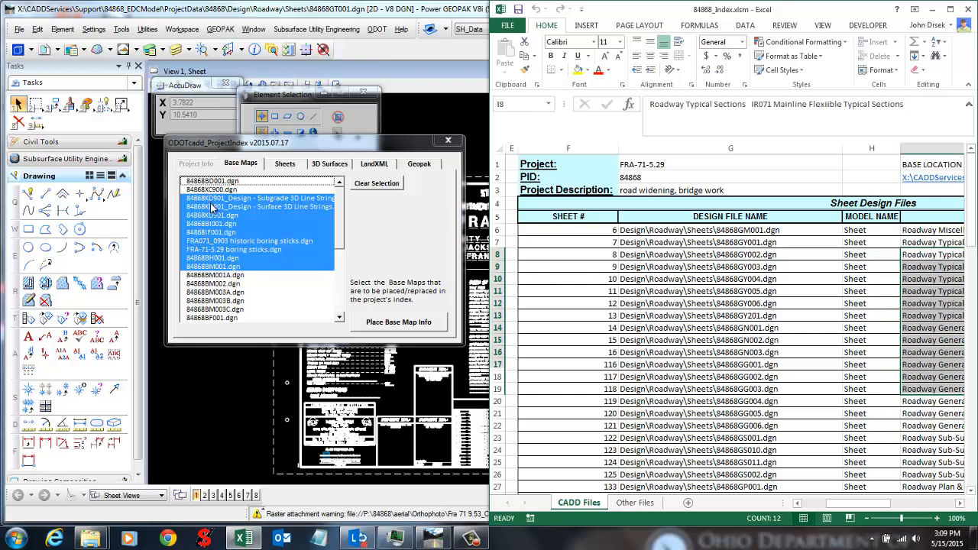
click(596, 339)
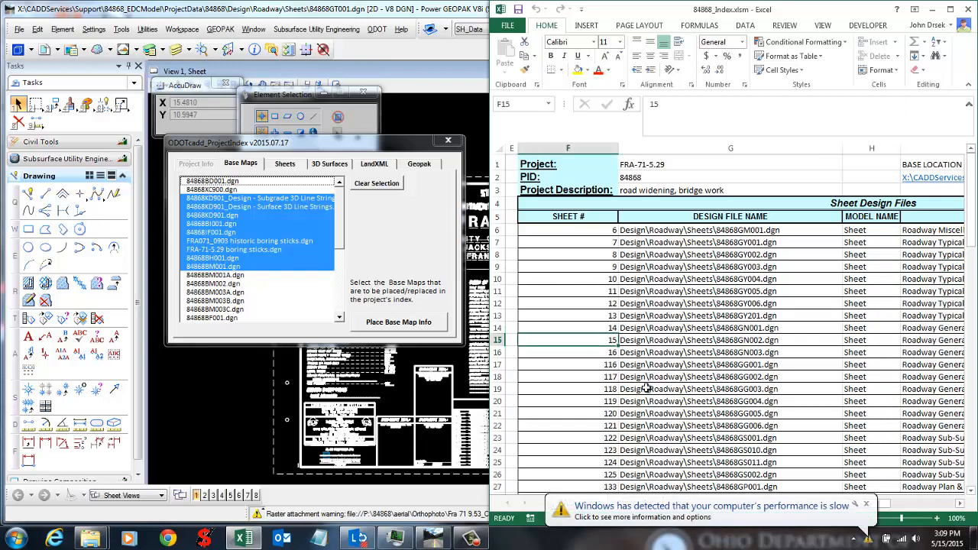
click(281, 165)
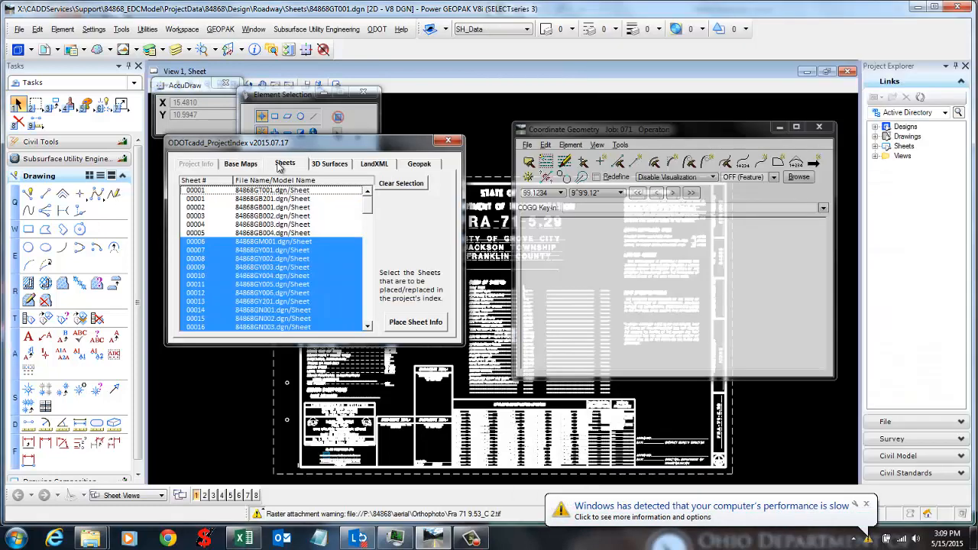
Step: Cycle through the 3D Surfaces, LandXML and Geopak pages, ending on the Base Maps file list
click(326, 164)
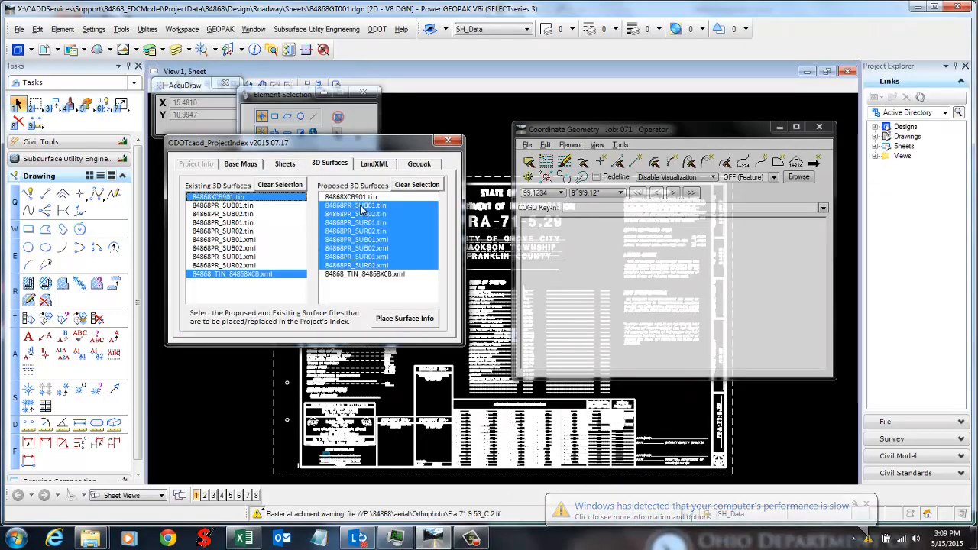
click(371, 164)
click(413, 167)
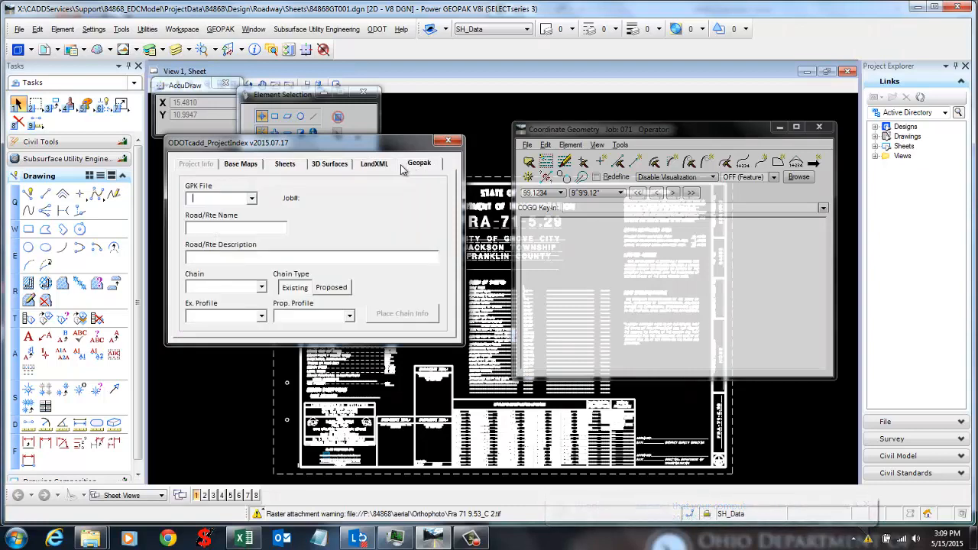
click(375, 166)
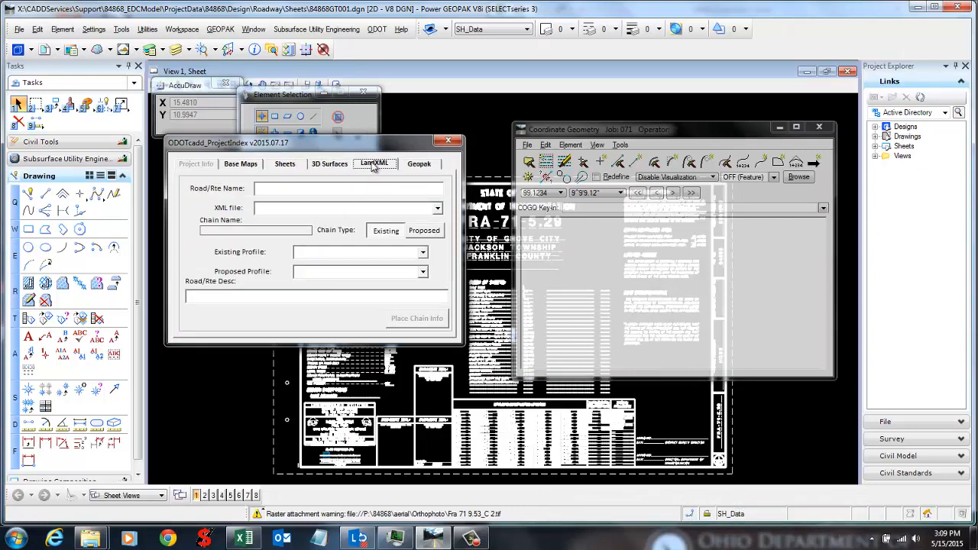
click(419, 167)
click(375, 166)
click(245, 166)
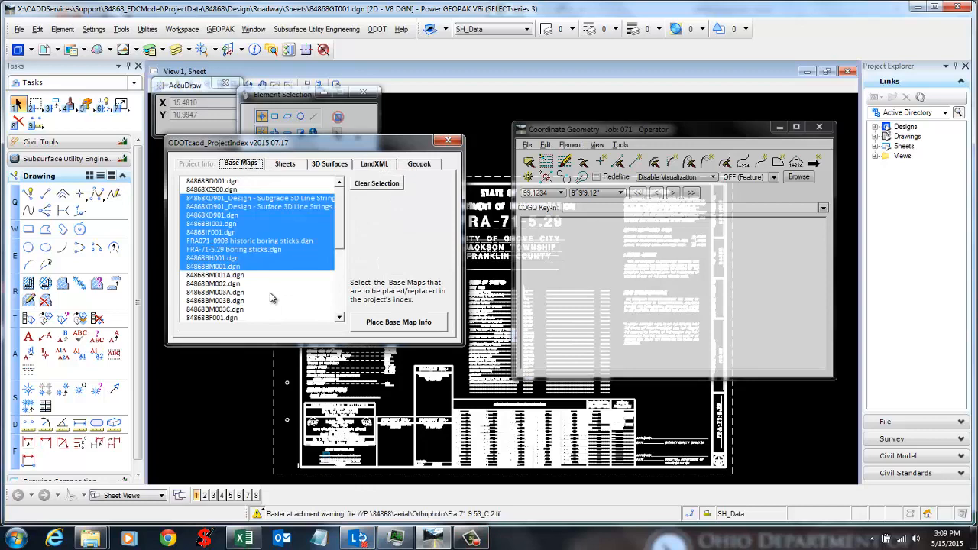
Step: Add 84868BM001A.dgn to the chosen base maps and write them into the index workbook
click(249, 275)
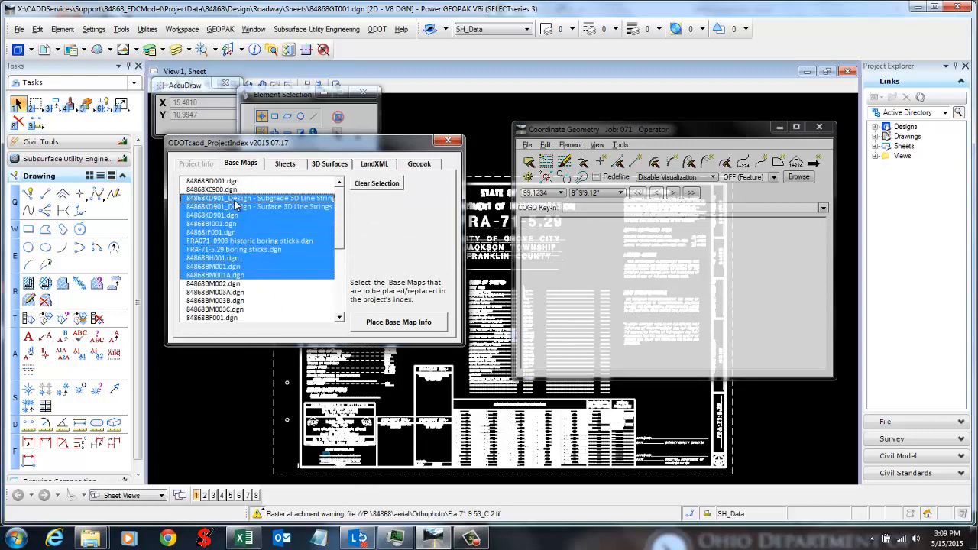
click(412, 323)
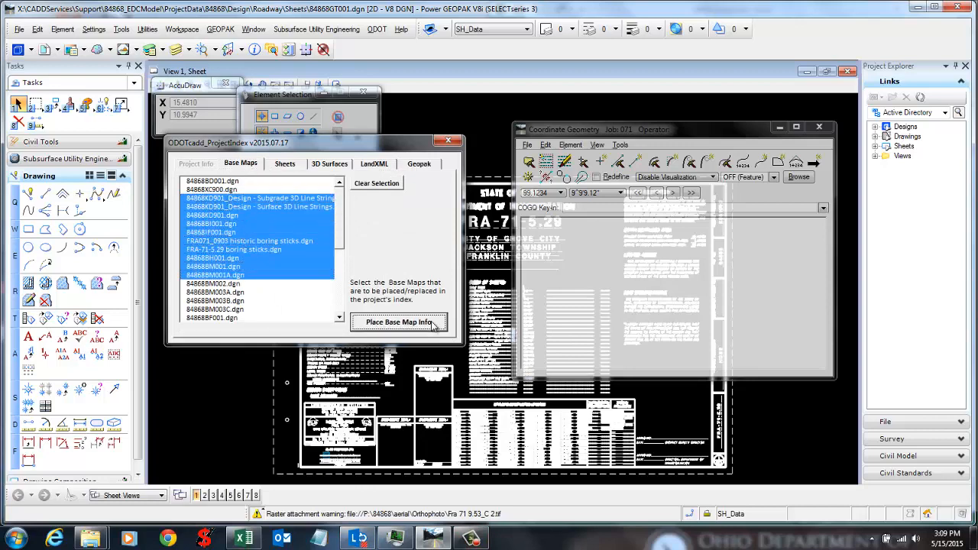
click(243, 539)
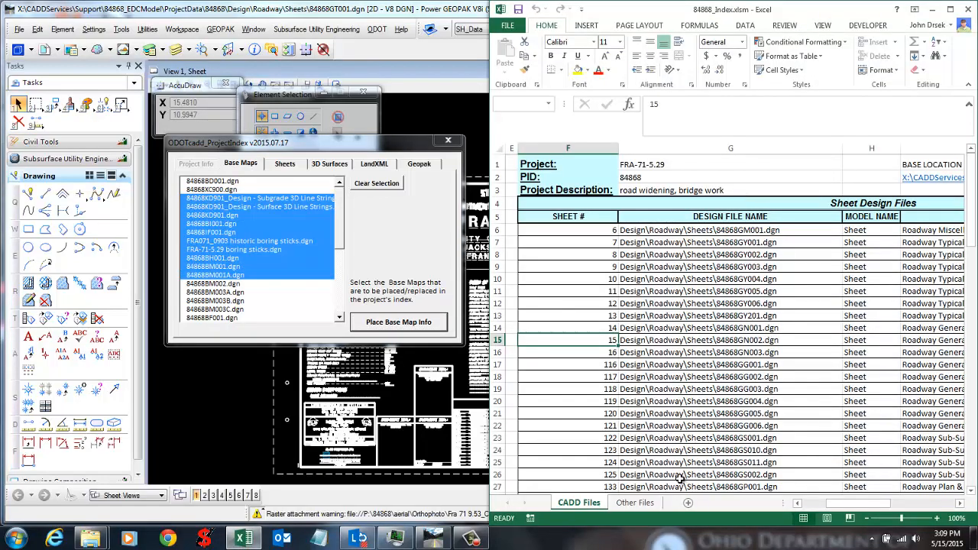
Step: Review the Basemap Design Files descriptions, including 84868BI001.dgn and 84868KD901.dgn, then show Other Files
click(796, 505)
click(796, 505)
click(796, 505)
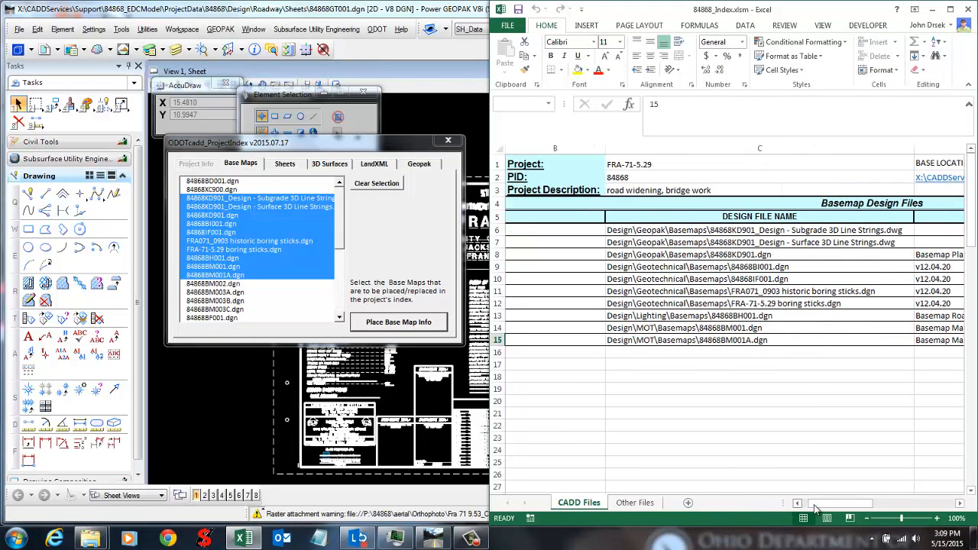
mouse_move(836, 508)
mouse_down()
mouse_move(847, 504)
mouse_move(825, 504)
mouse_up()
click(704, 280)
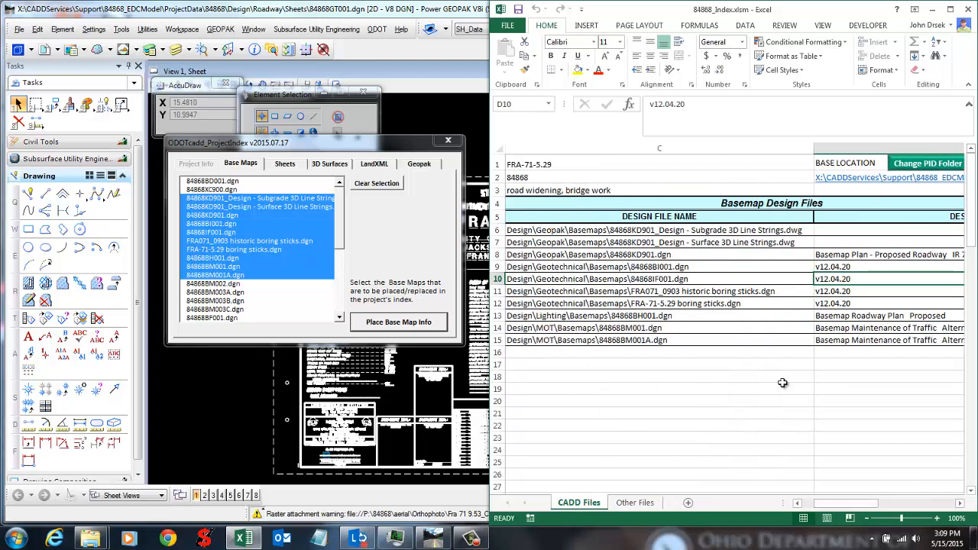
click(657, 375)
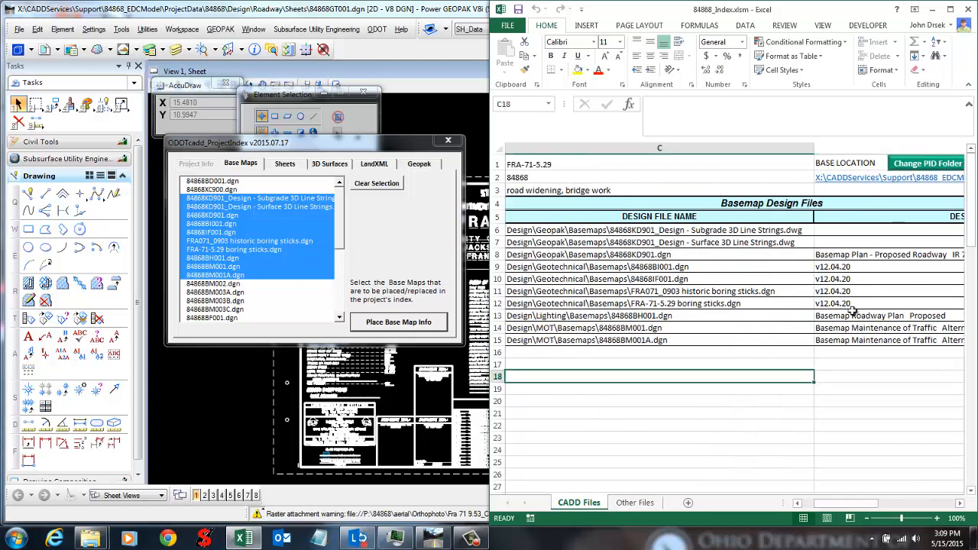
click(861, 243)
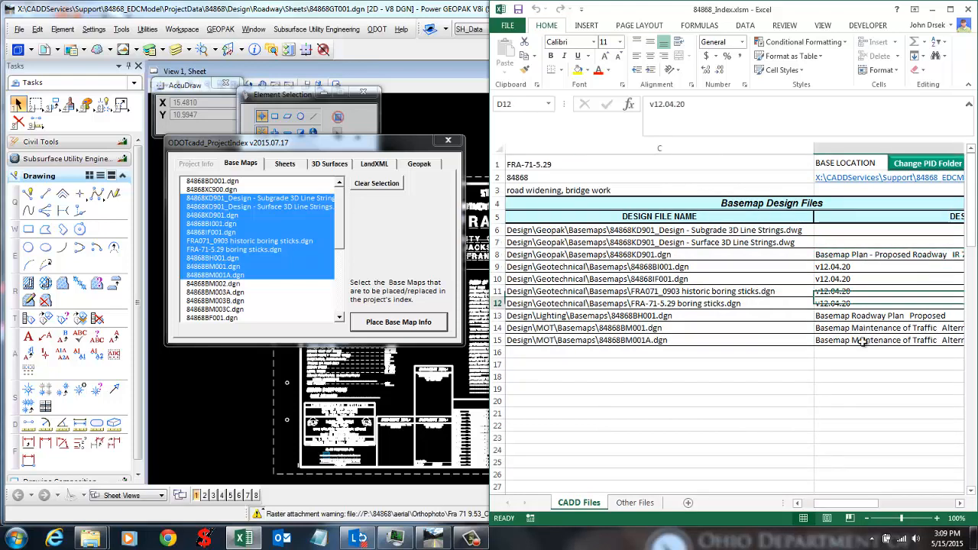
click(856, 254)
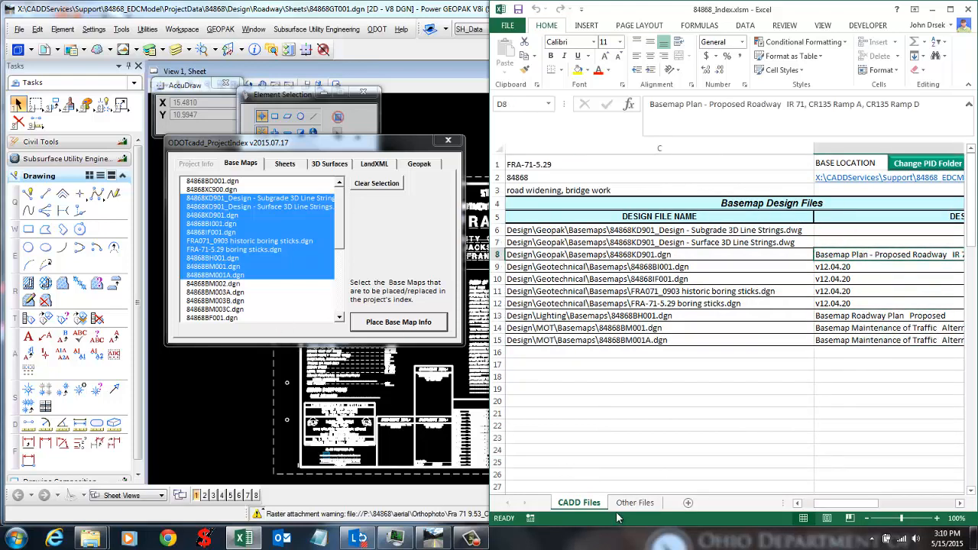
click(639, 502)
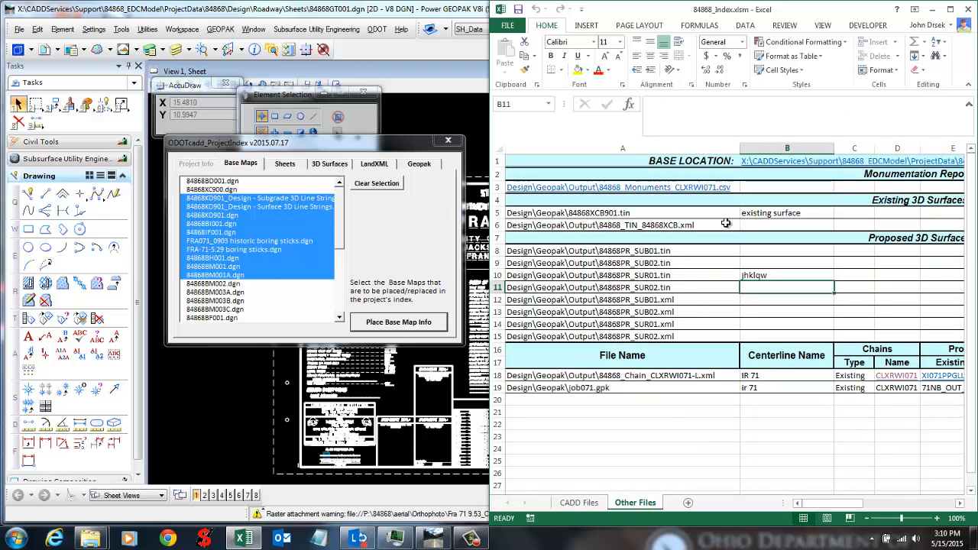
Step: Place the chosen existing and proposed surfaces into the index workbook
click(334, 165)
click(377, 320)
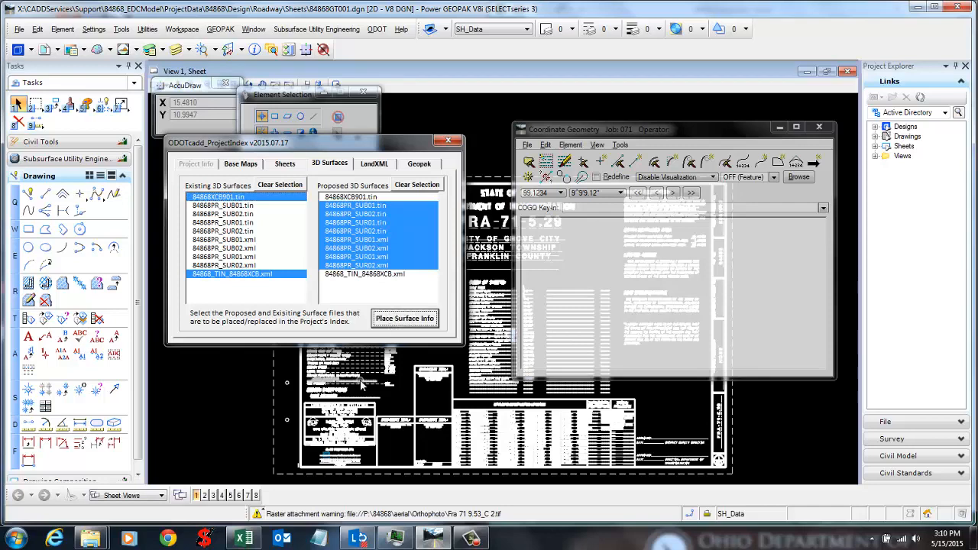
click(242, 539)
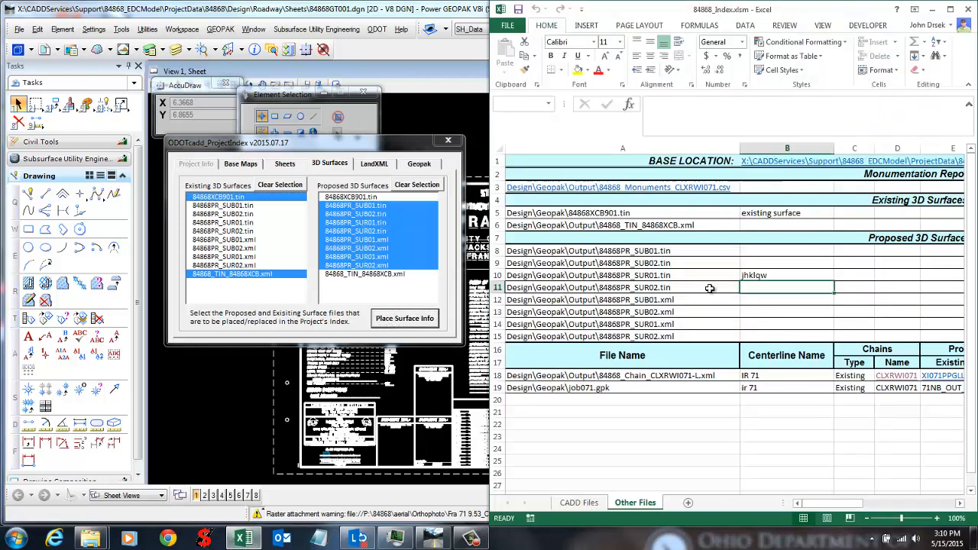
Step: Check the surface entries like 84868PR_SUR01.tin and 84868PR_SUB02.tin, then view GEOPAK's chain settings
click(764, 276)
click(790, 216)
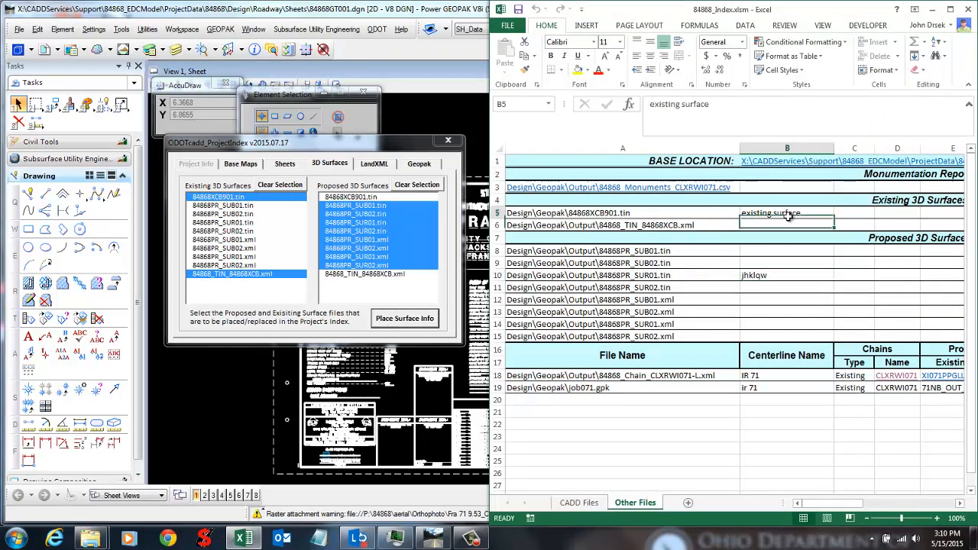
click(803, 308)
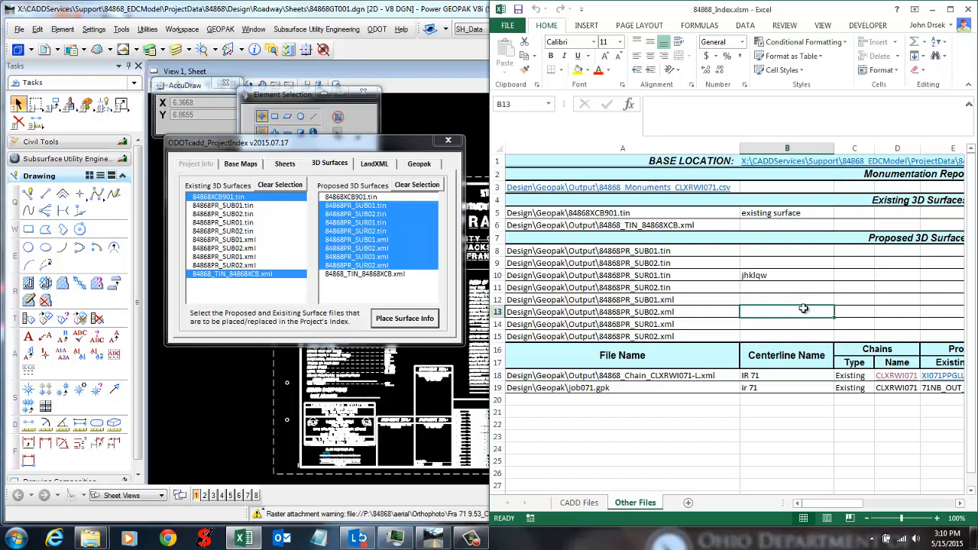
click(704, 258)
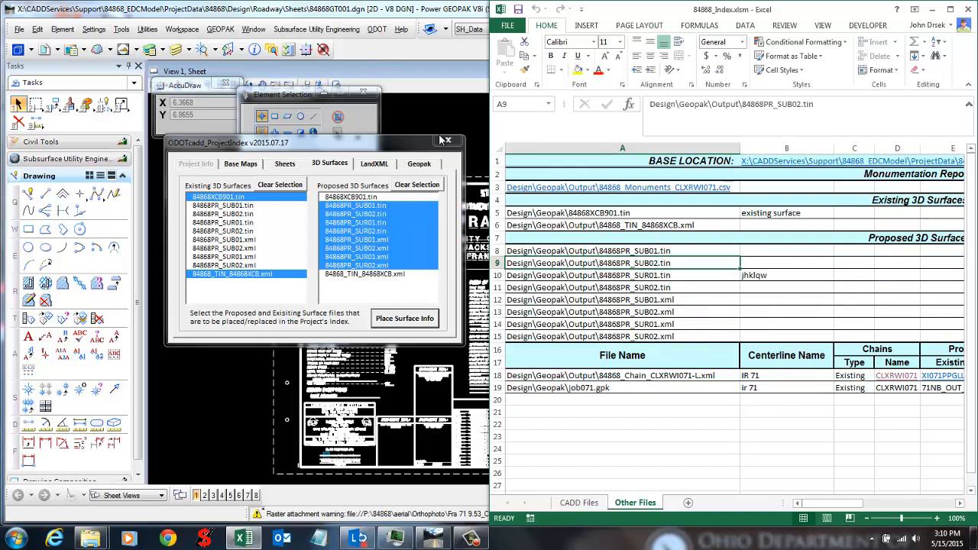
click(394, 144)
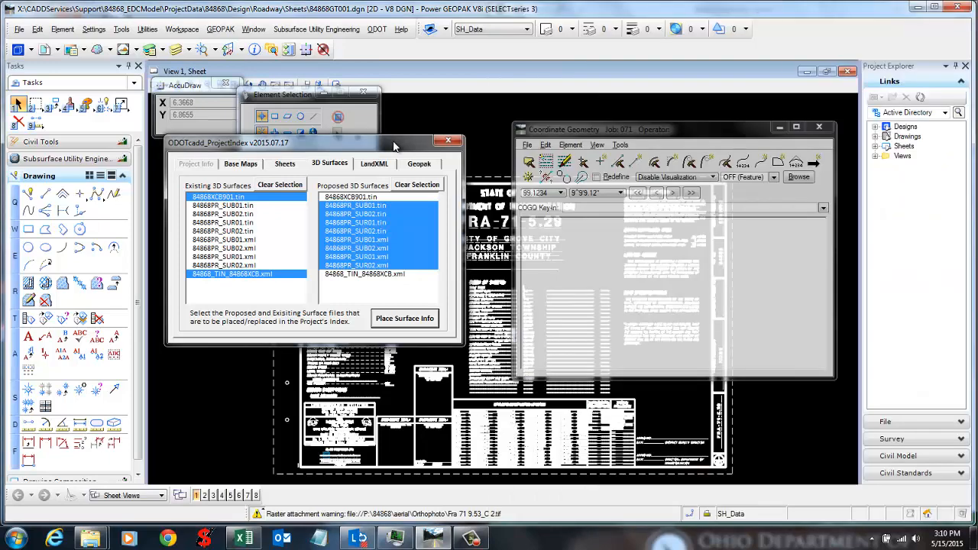
click(417, 165)
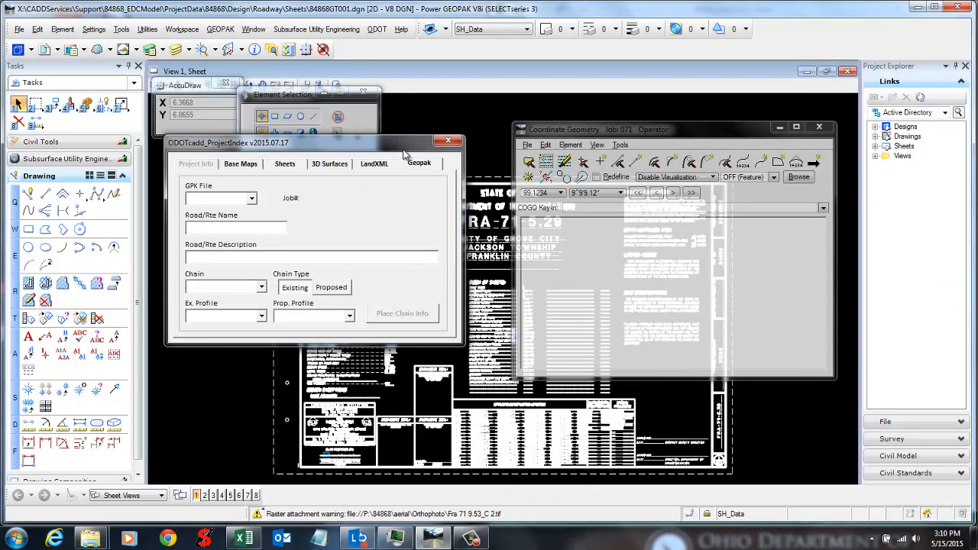